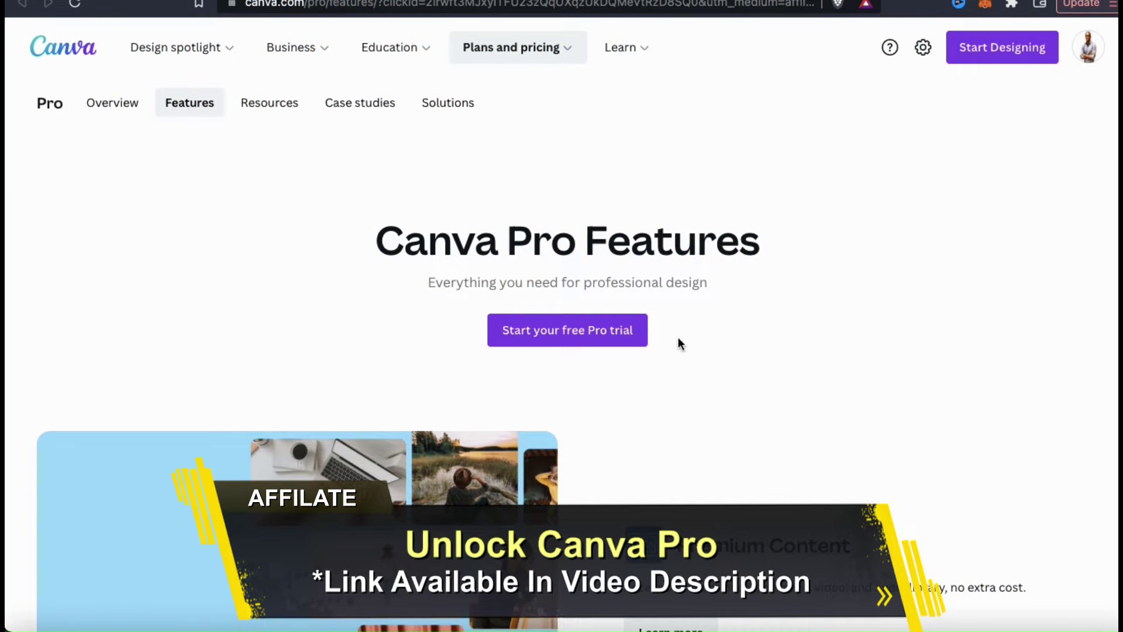
- Scroll down through the Canva Pro features page
scroll(679, 337, "down", 5)
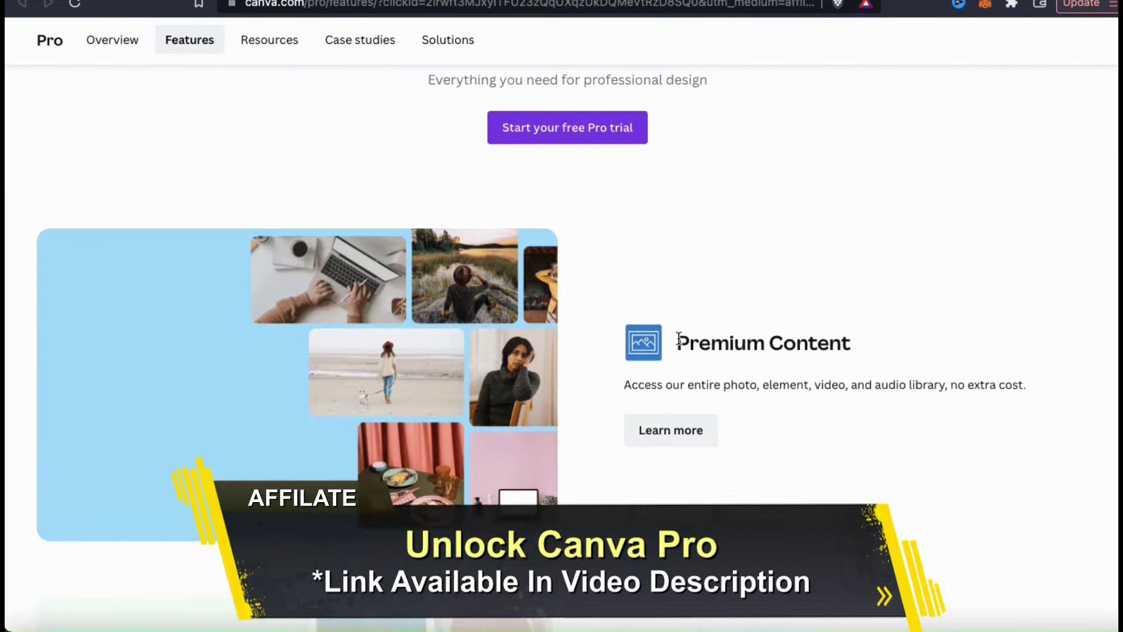
scroll(679, 337, "down", 5)
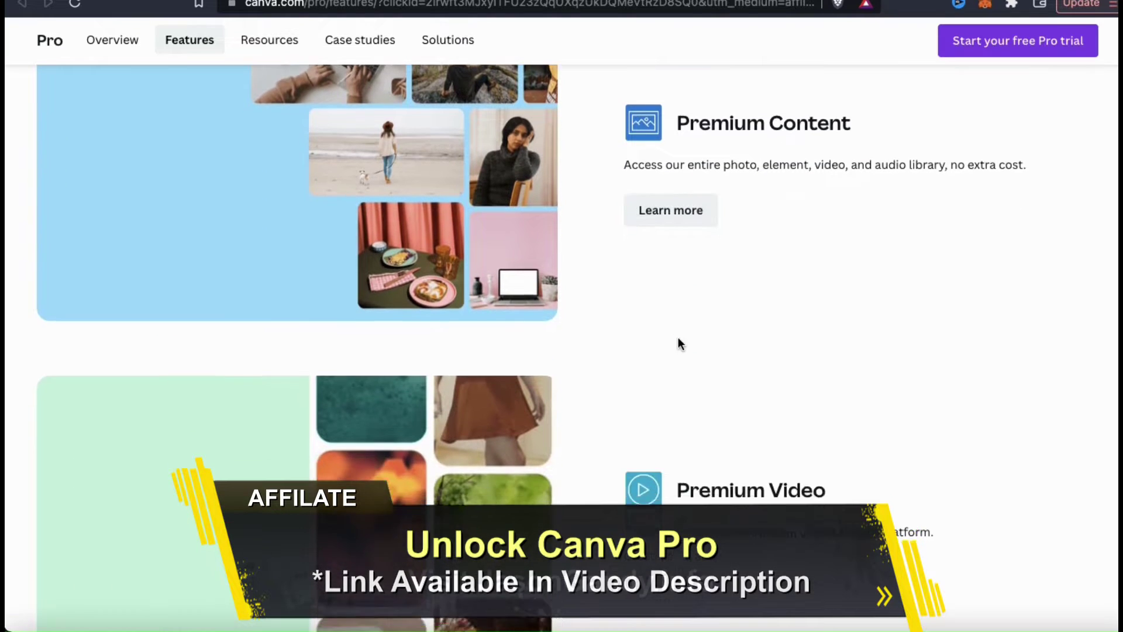
scroll(679, 343, "down", 8)
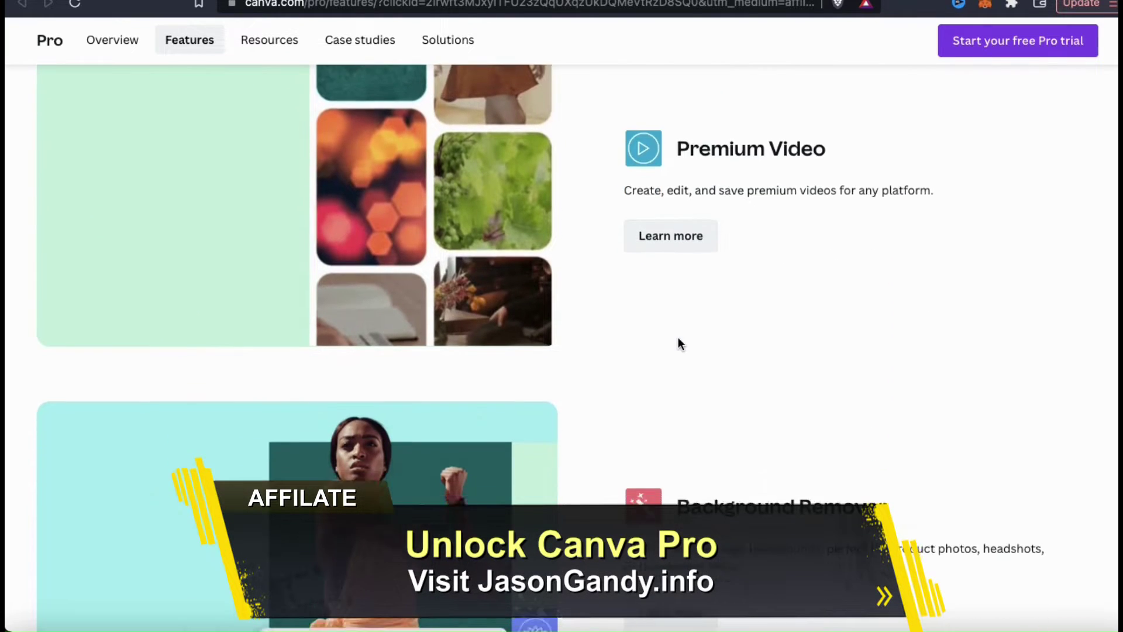
scroll(679, 340, "down", 5)
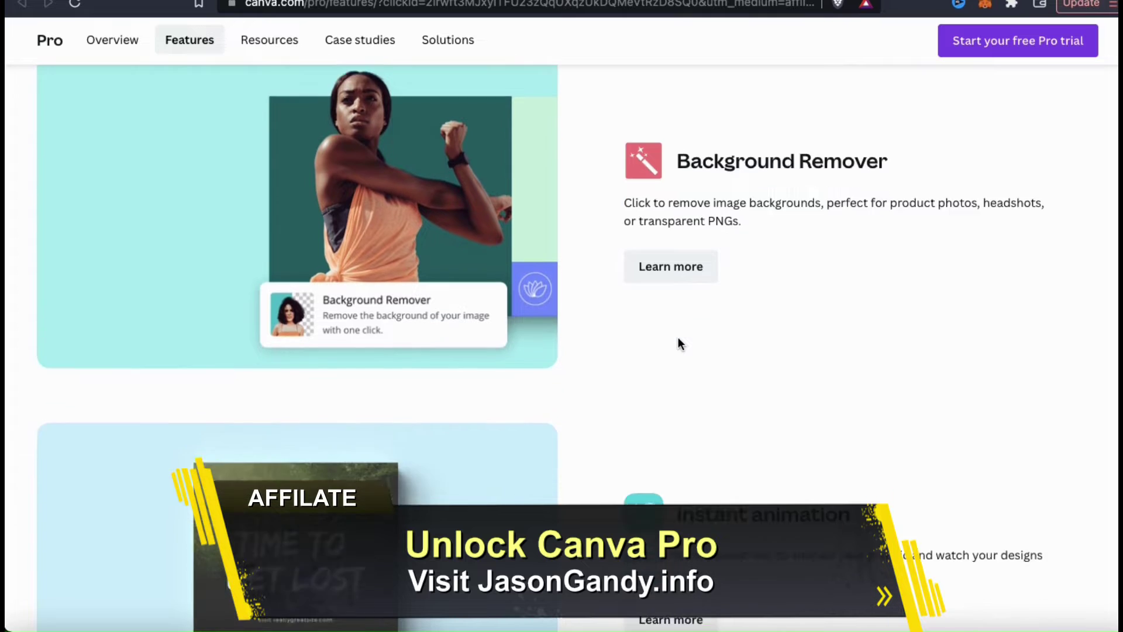
scroll(679, 340, "down", 11)
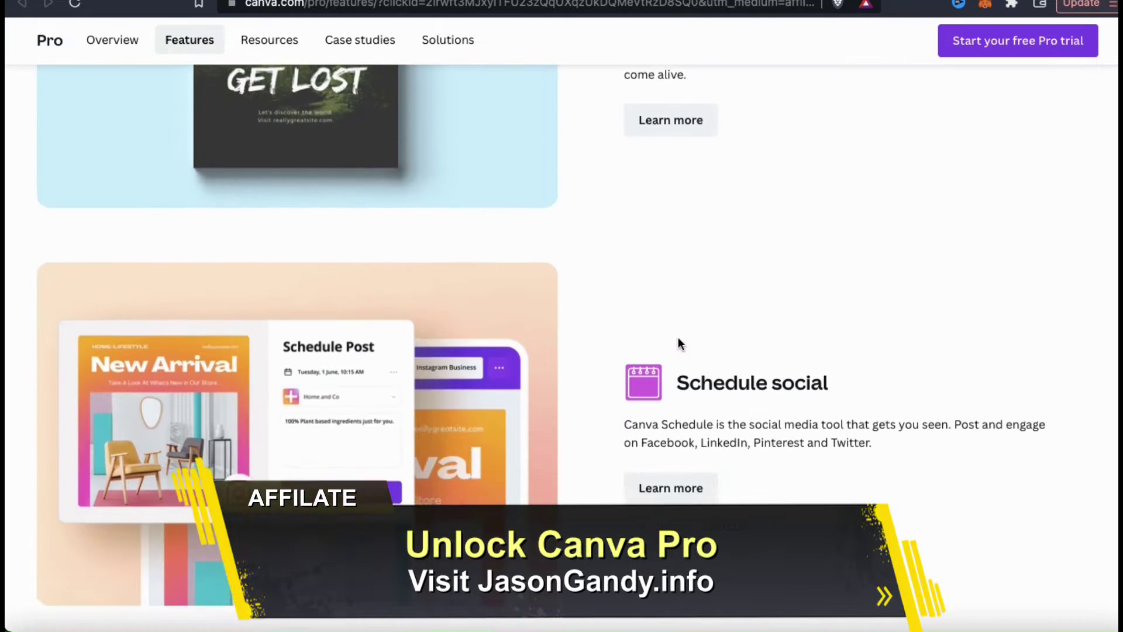
scroll(678, 339, "down", 7)
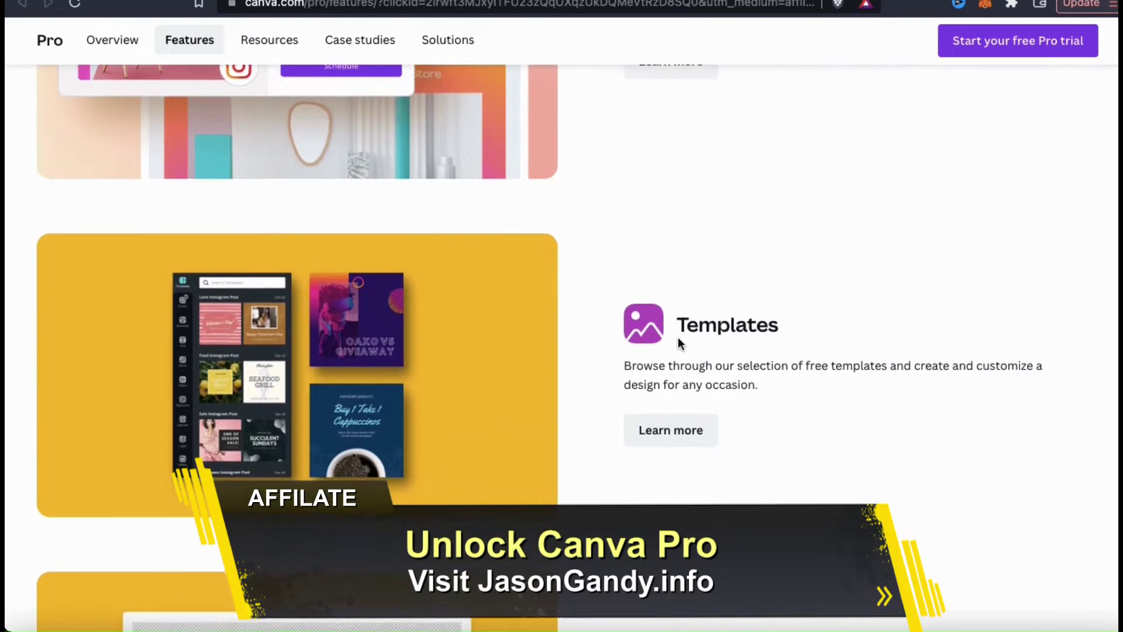
scroll(679, 342, "down", 10)
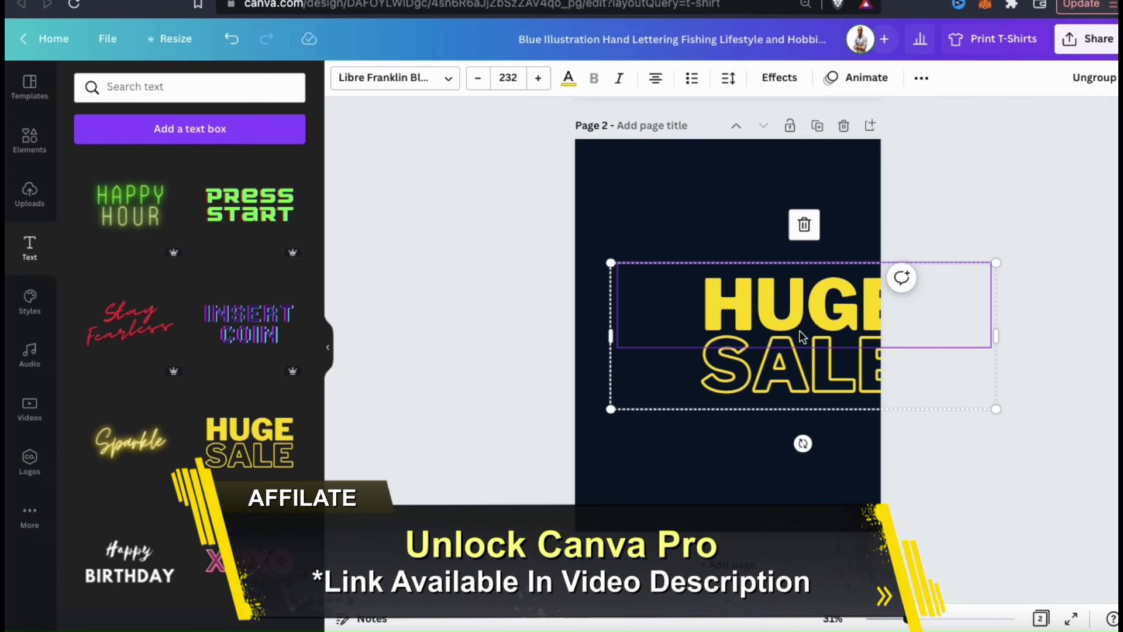
- Change the sample title from HUGE SALE to CREATE DESIGNS
left_click_drag(692, 314, 744, 314)
key("ctrl+z")
double_click(657, 270)
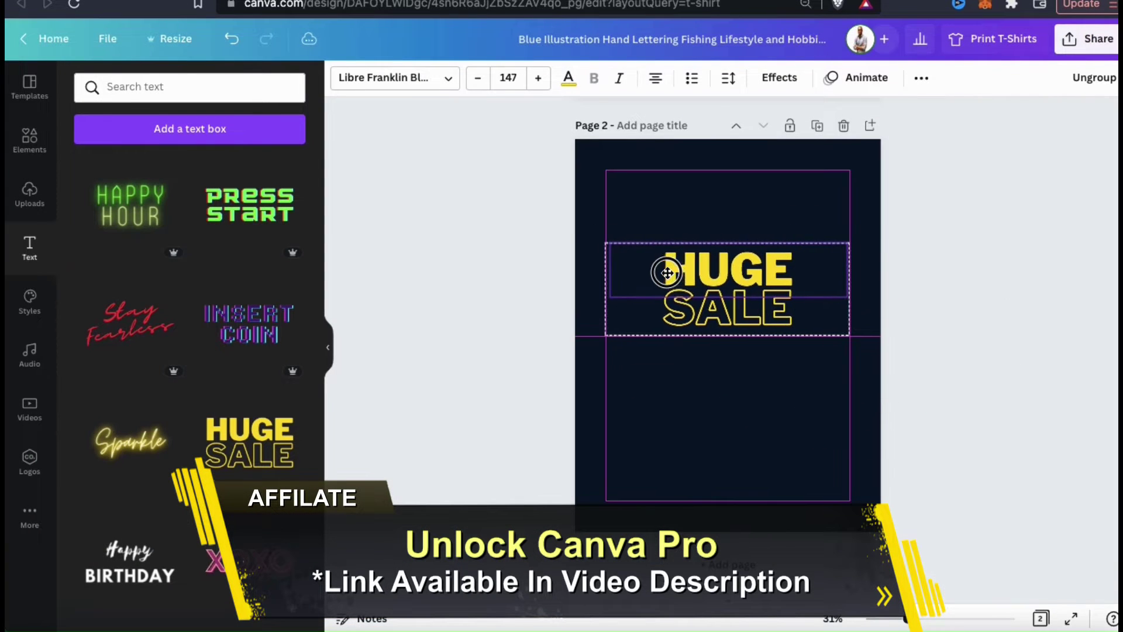
type("CREATE")
double_click(729, 307)
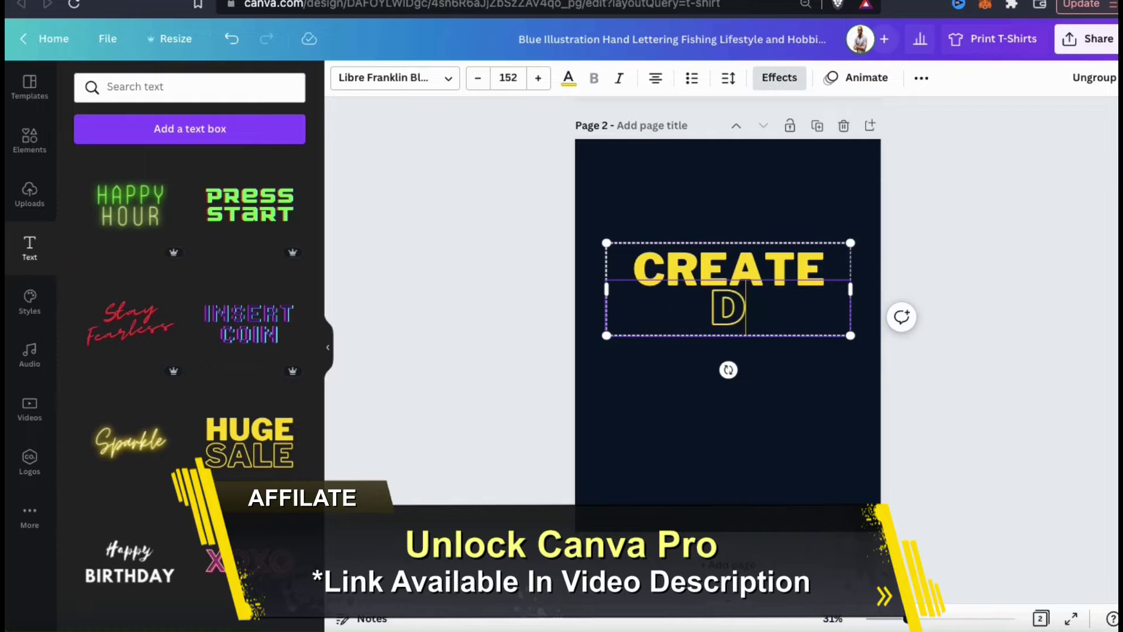
type("DESIGNS")
left_click(824, 397)
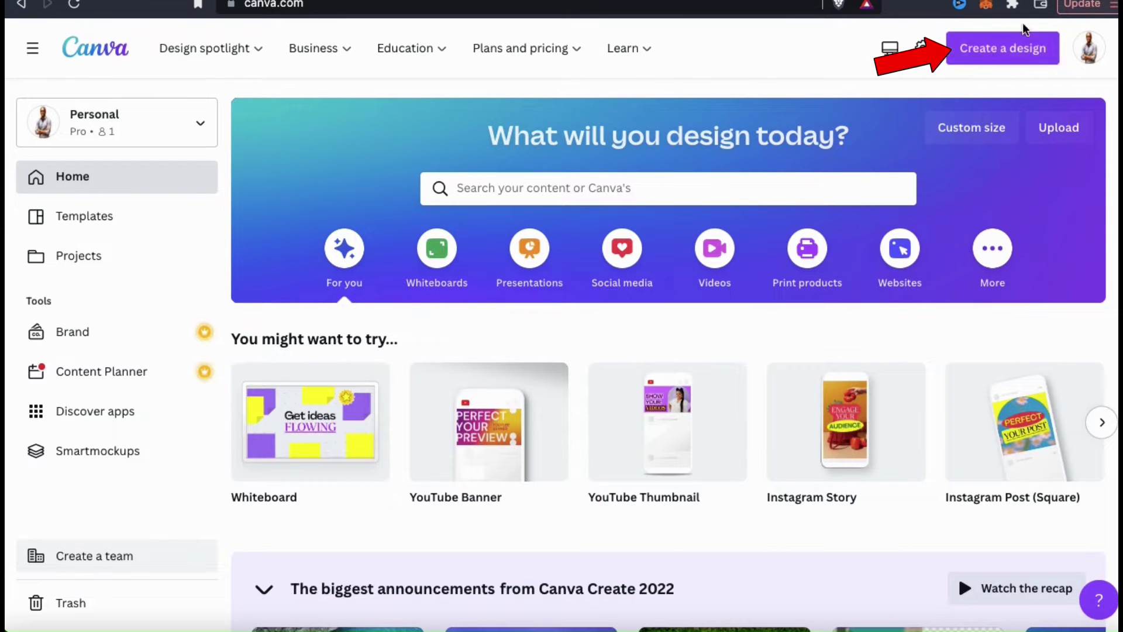
- Create a new custom-size blank design of 1500 × 1500 px
left_click(1004, 52)
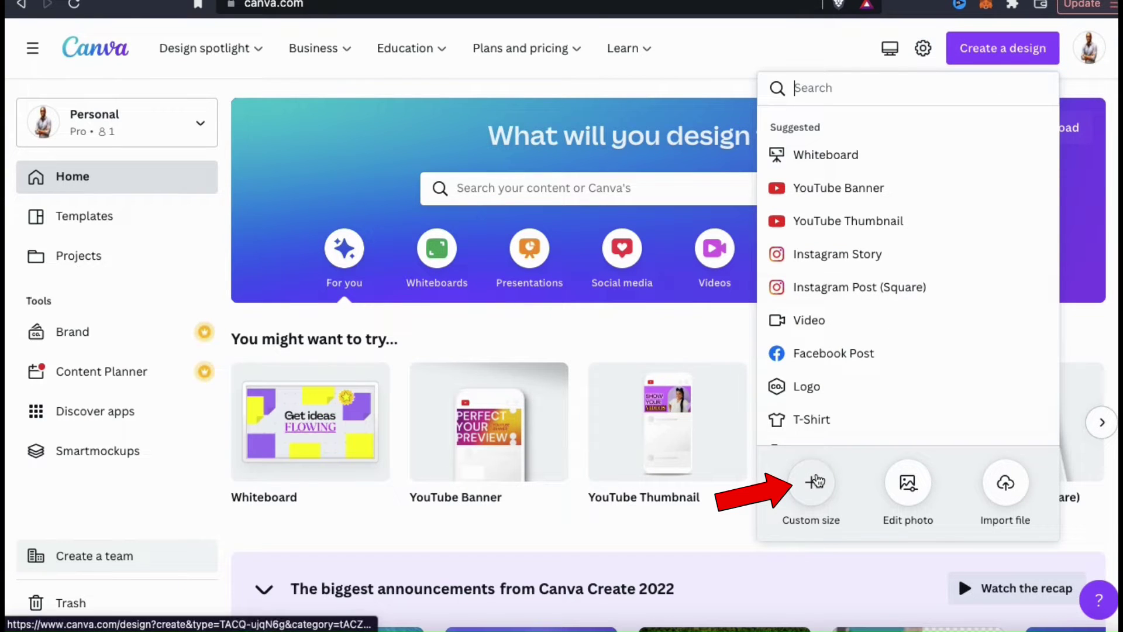
left_click(817, 479)
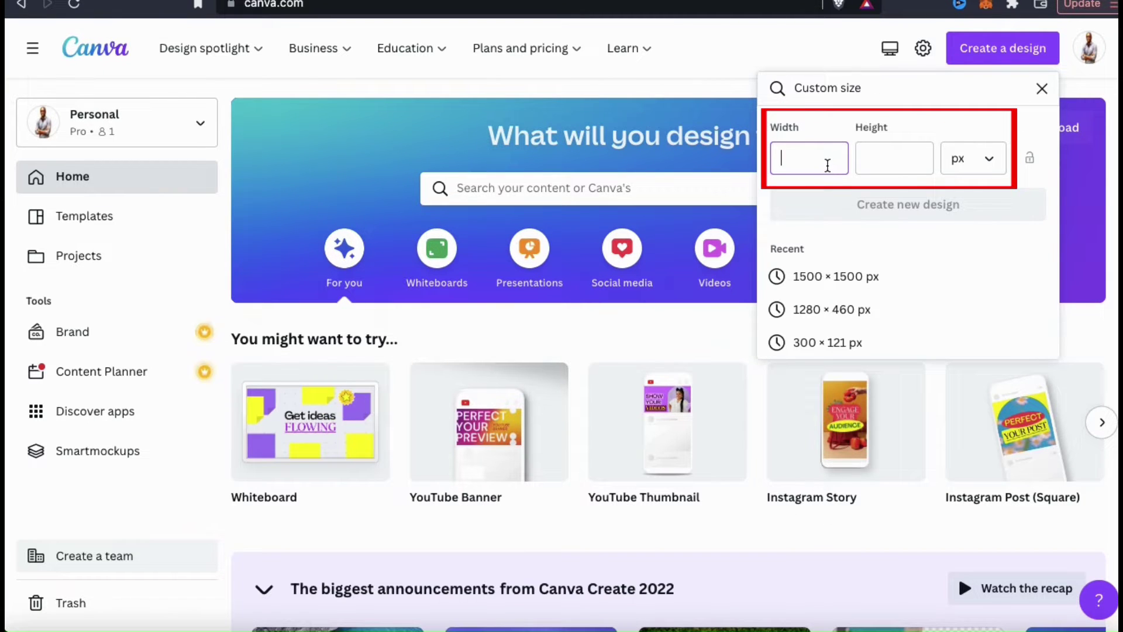
type("1500")
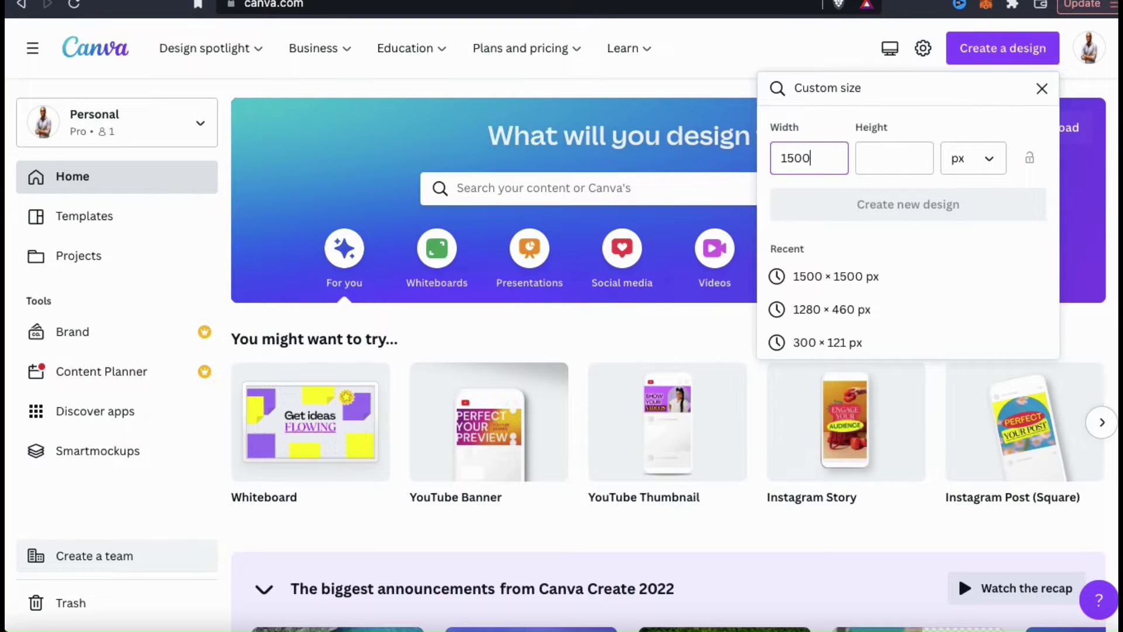
left_click(873, 169)
type("1500")
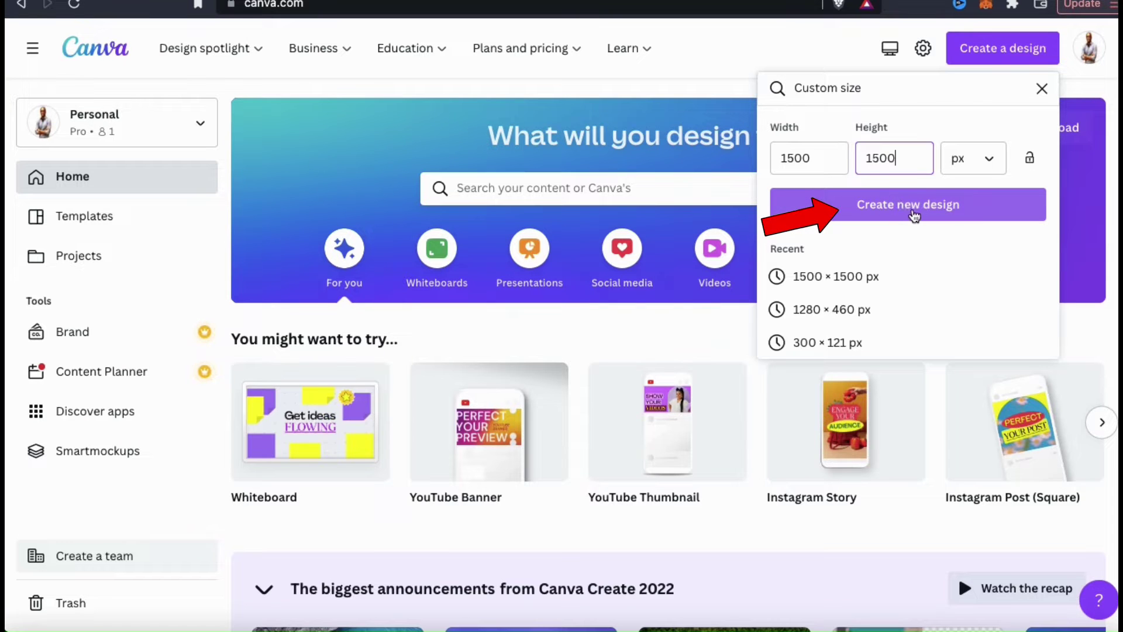
left_click(906, 216)
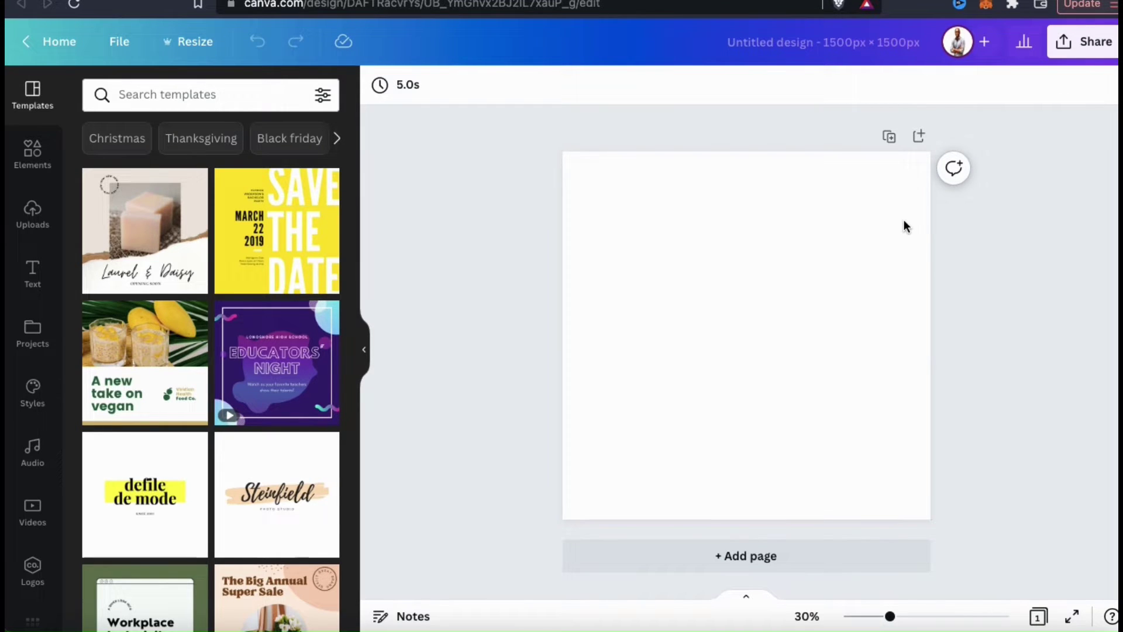
- Zoom to 37% and fill the page background with light blue #7FCDFA
left_click_drag(890, 619, 901, 620)
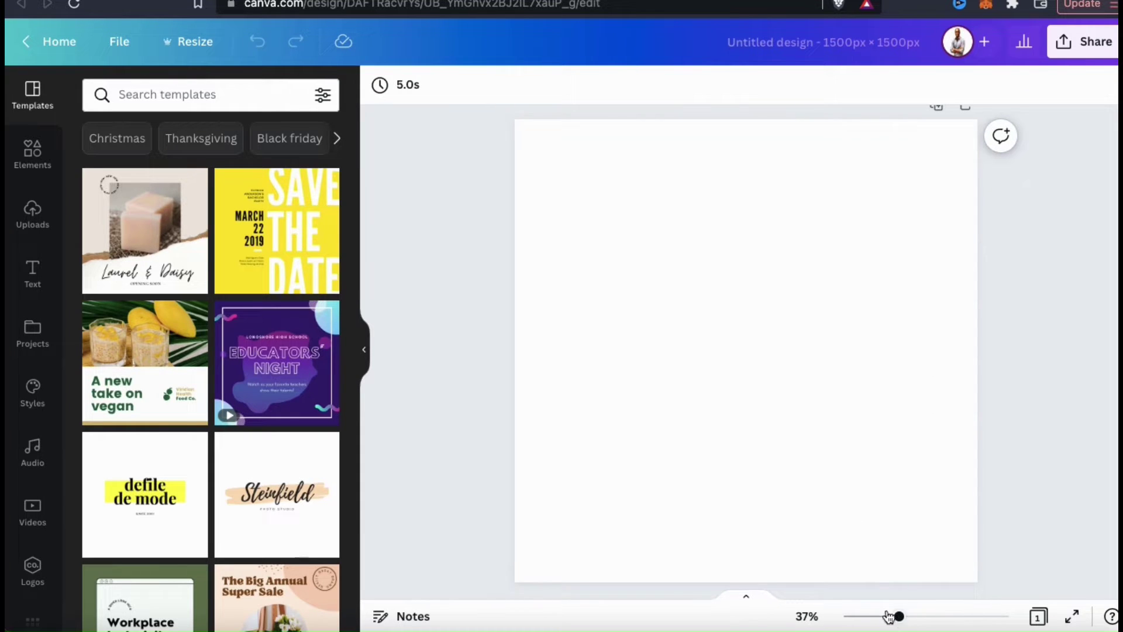
left_click(595, 454)
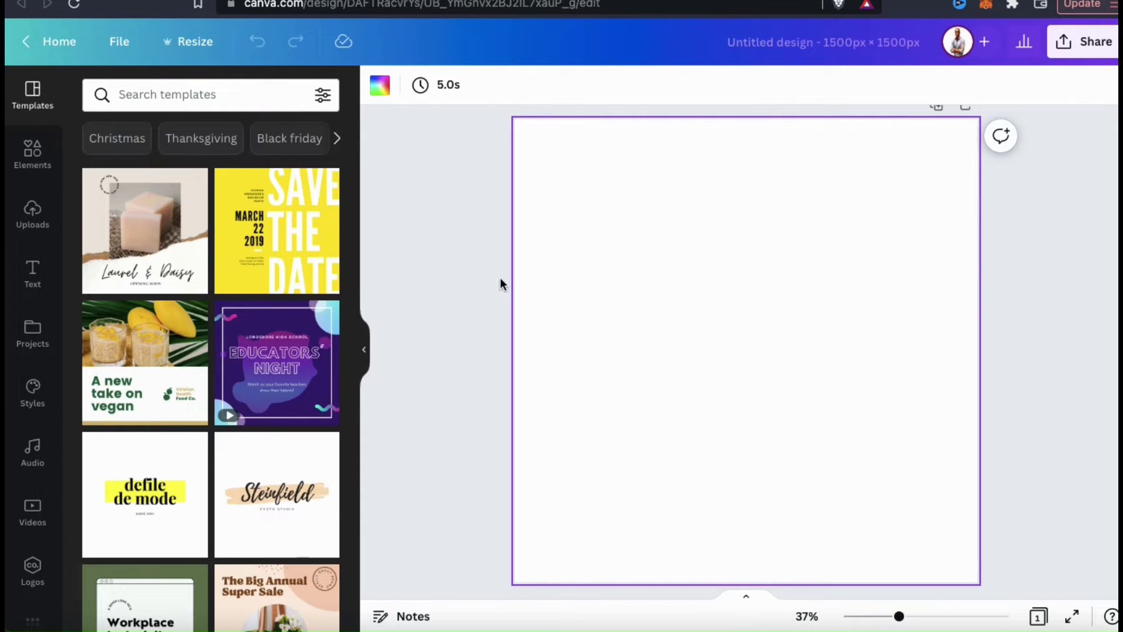
left_click(380, 86)
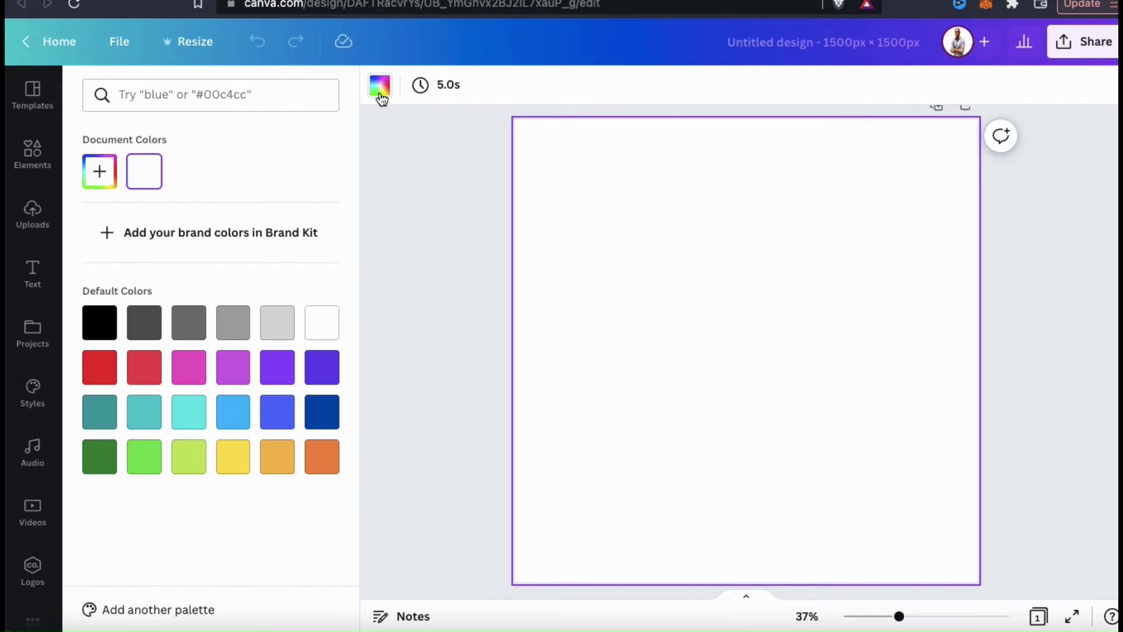
left_click(100, 171)
left_click(206, 215)
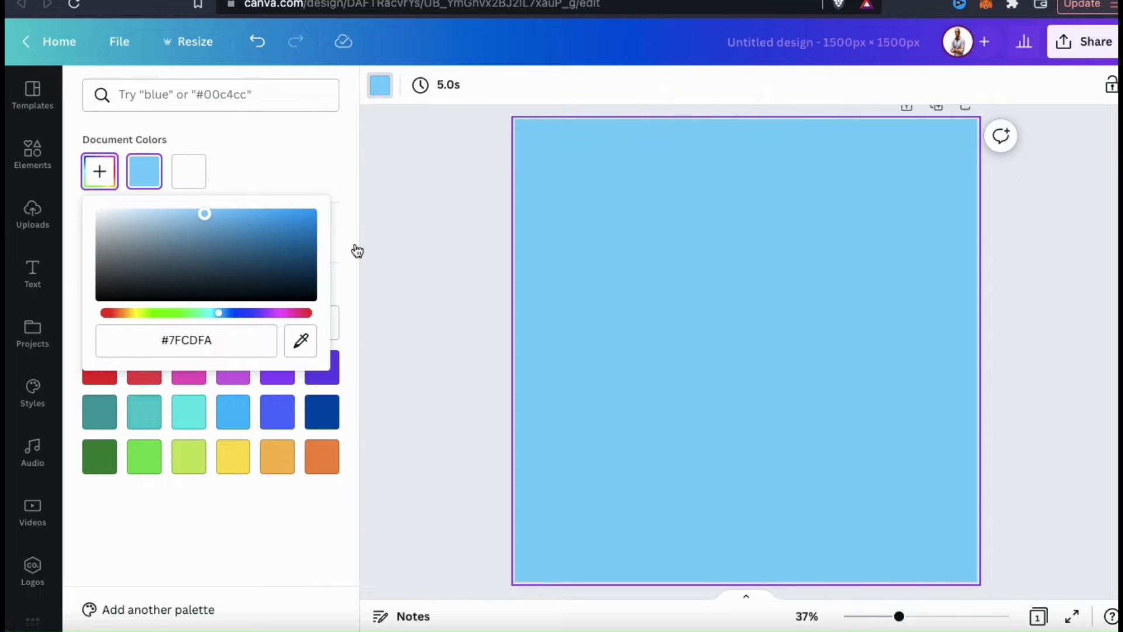
left_click(422, 260)
left_click(422, 258)
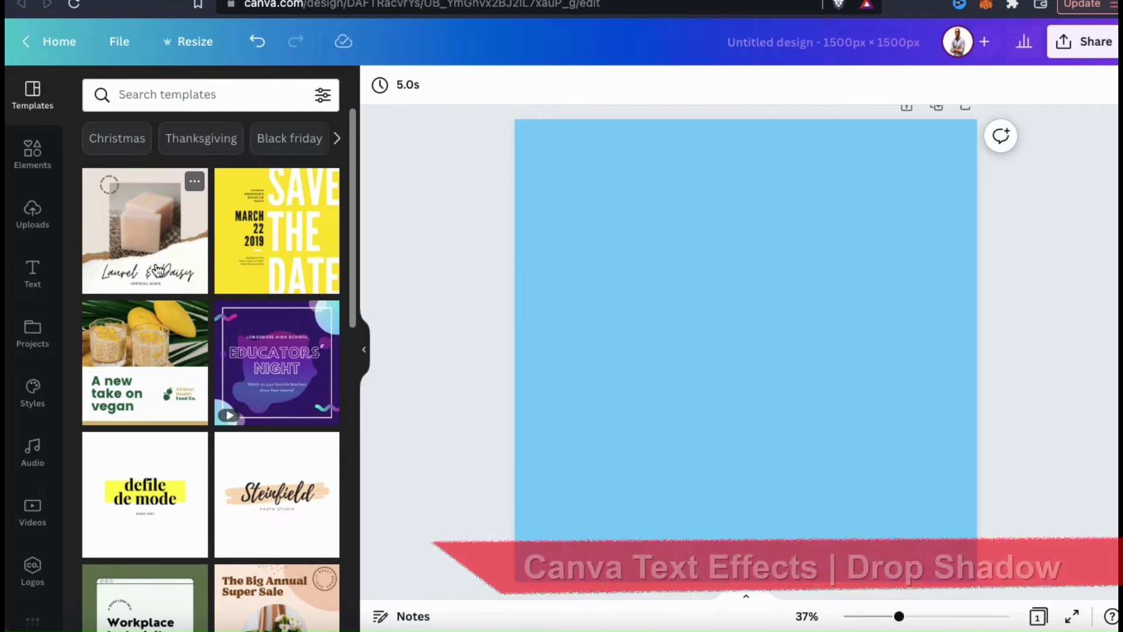
- Add a two-line heading, red RESPECT THE over black italic SHADOW in Zing Rust Base
left_click(33, 286)
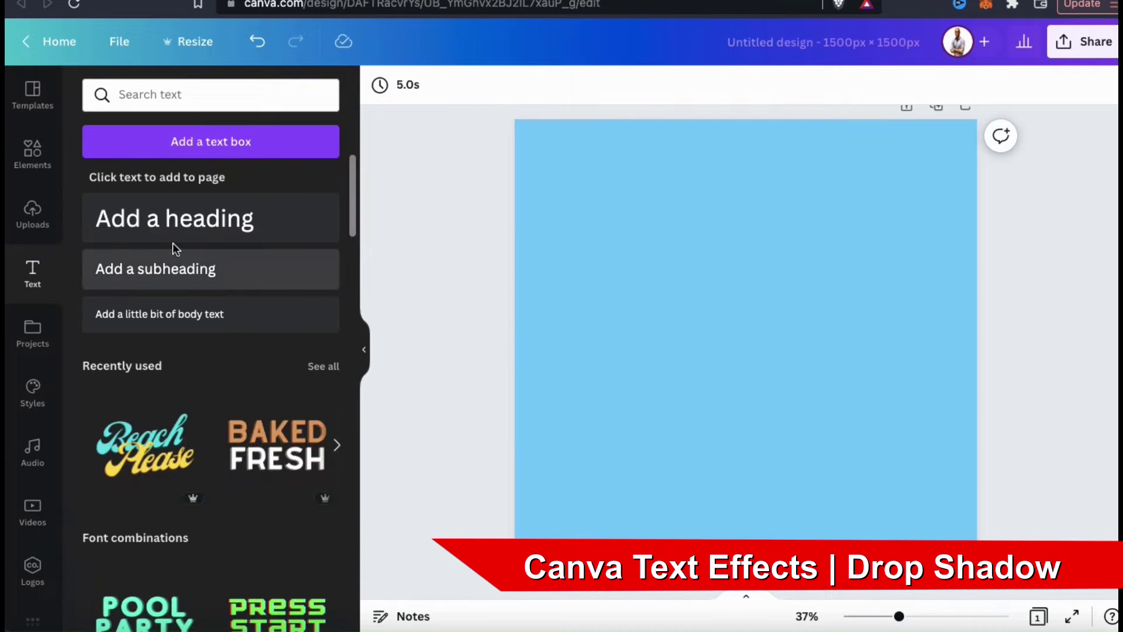
left_click(195, 224)
type("RES")
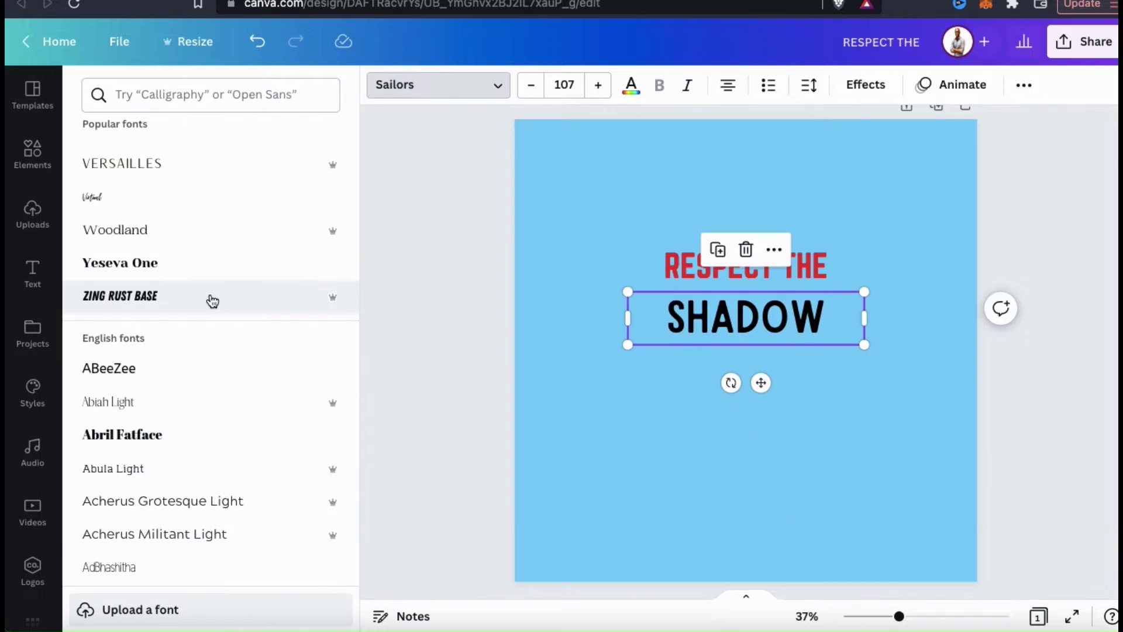
left_click(212, 301)
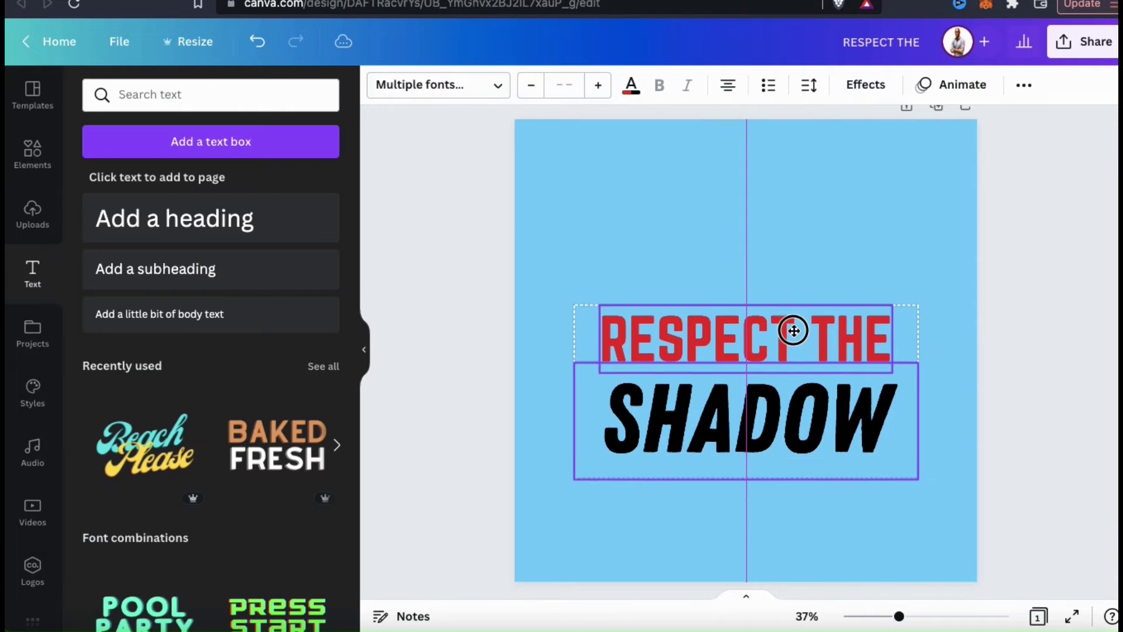
left_click_drag(790, 328, 784, 281)
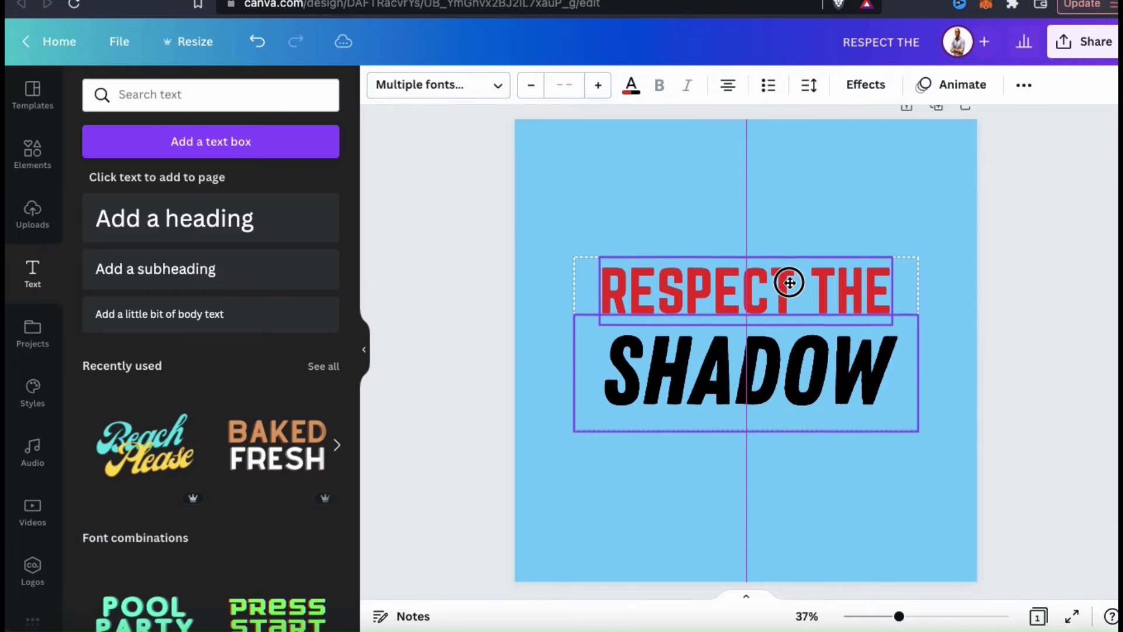
left_click(903, 240)
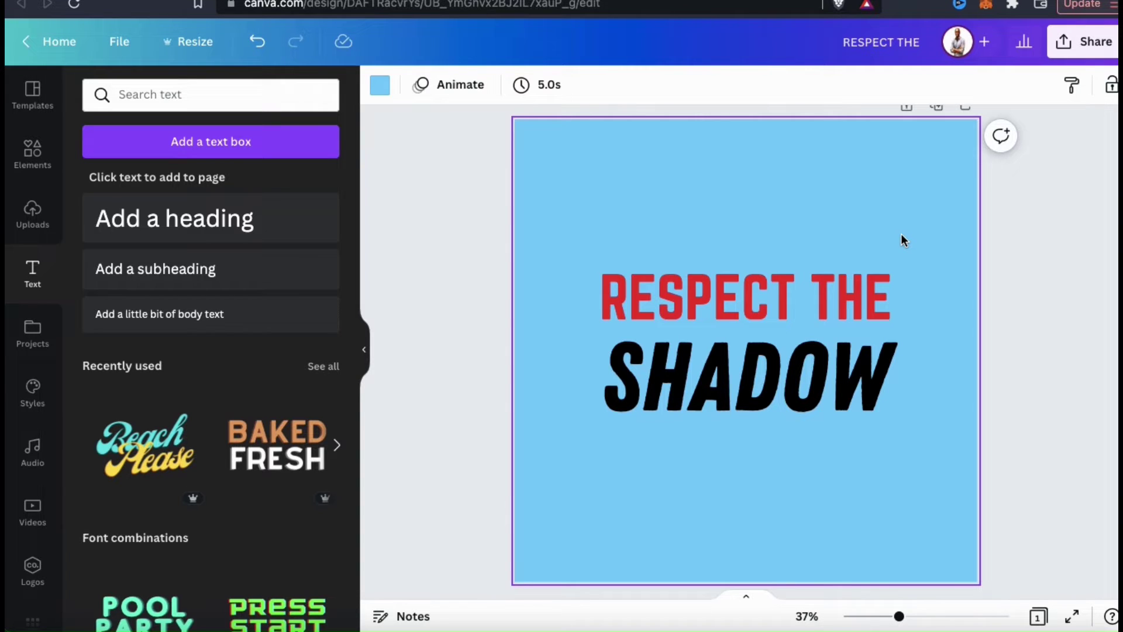
left_click(867, 289)
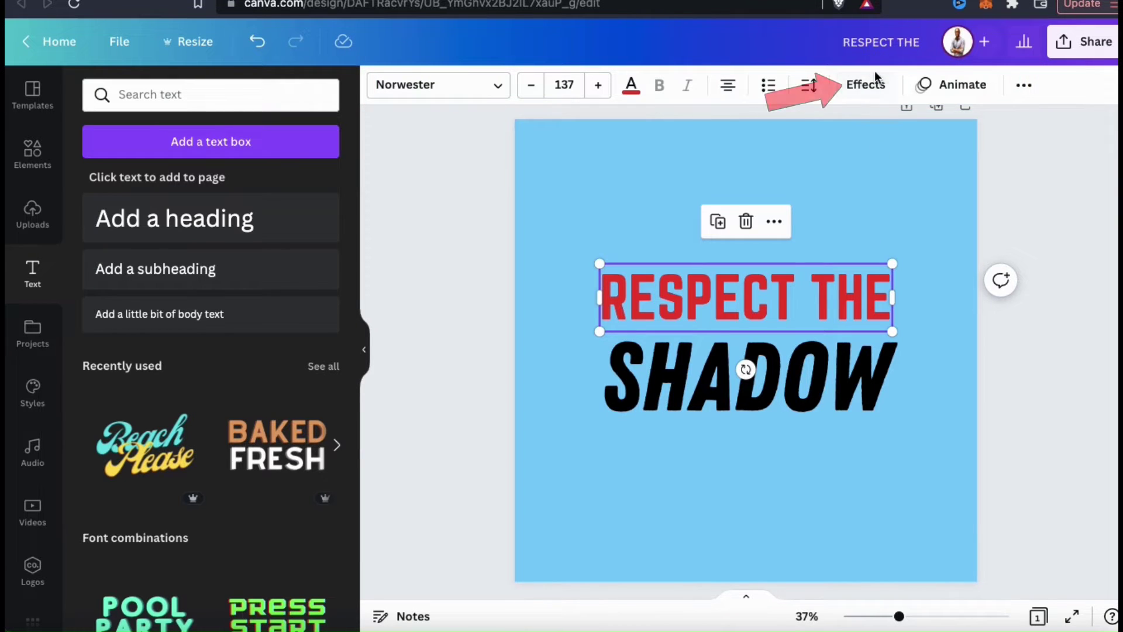
- Give RESPECT THE a black Shadow effect with transparency raised to 68
left_click(864, 98)
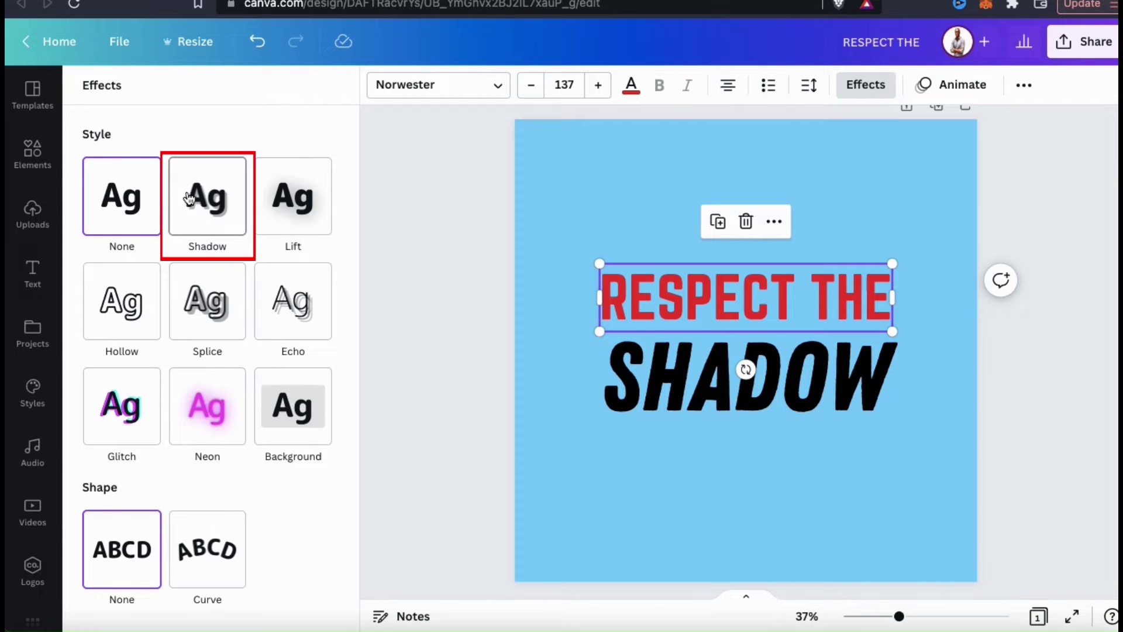
left_click(214, 211)
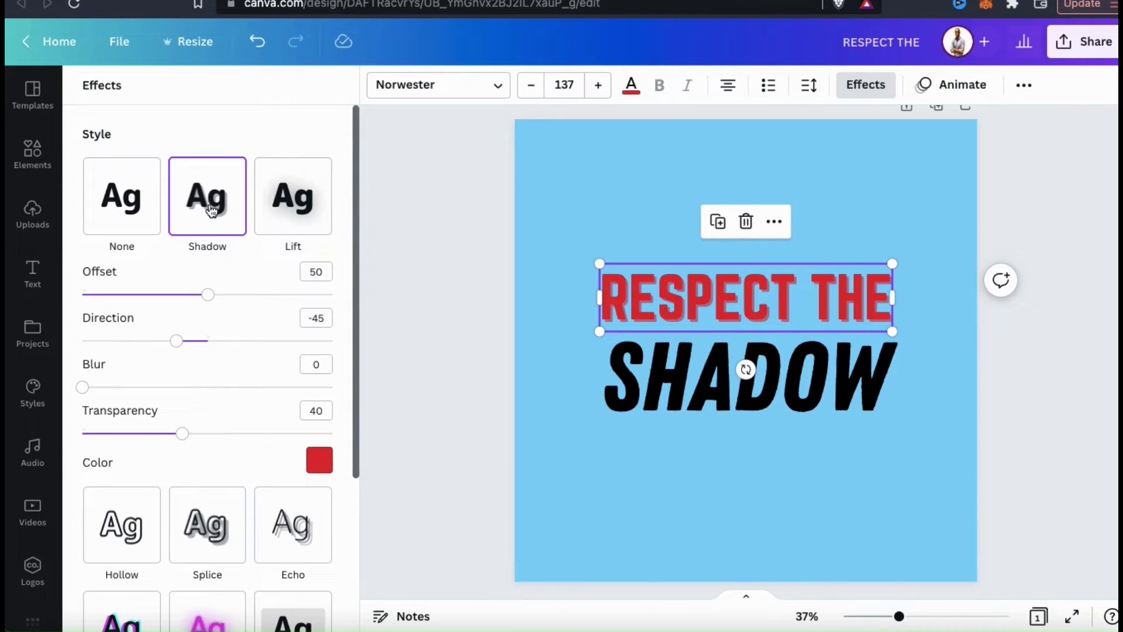
left_click(322, 465)
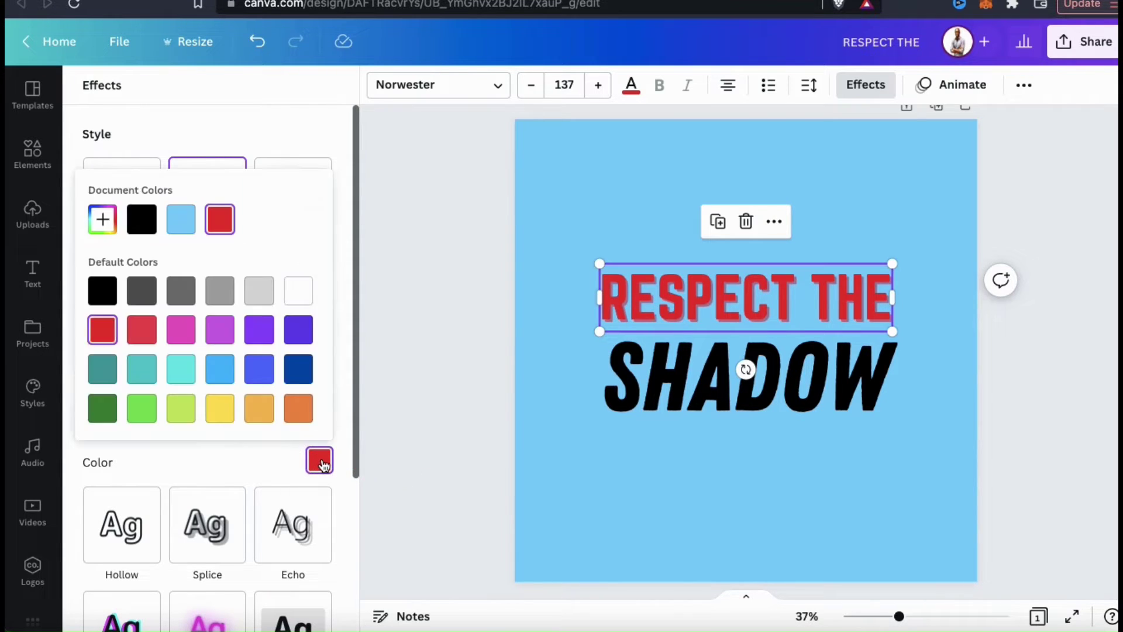
left_click(107, 294)
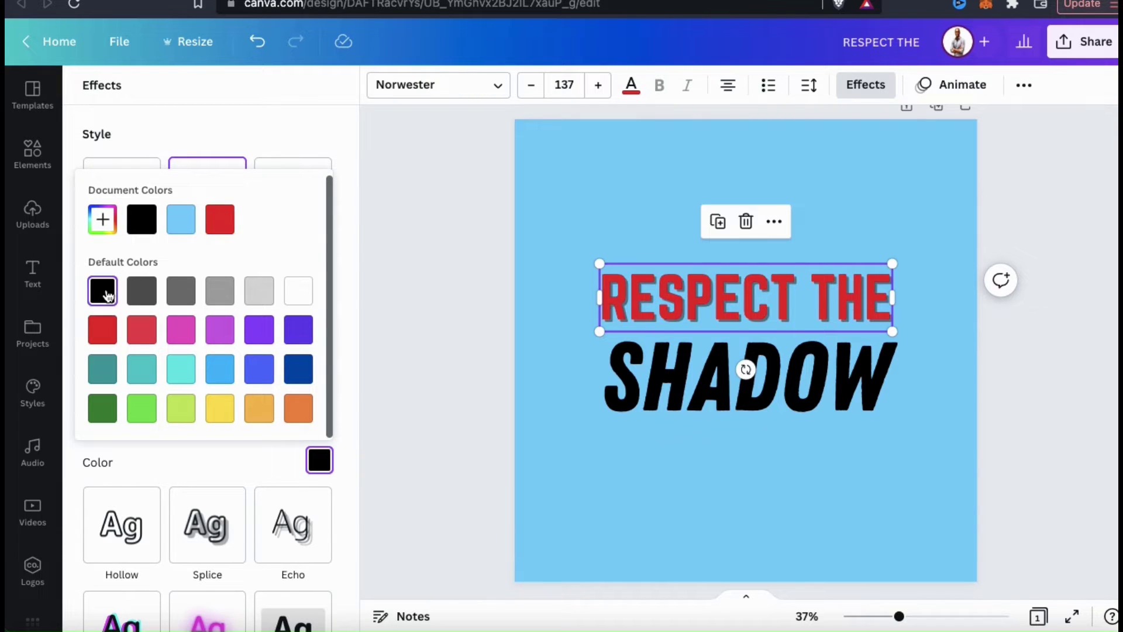
left_click(281, 456)
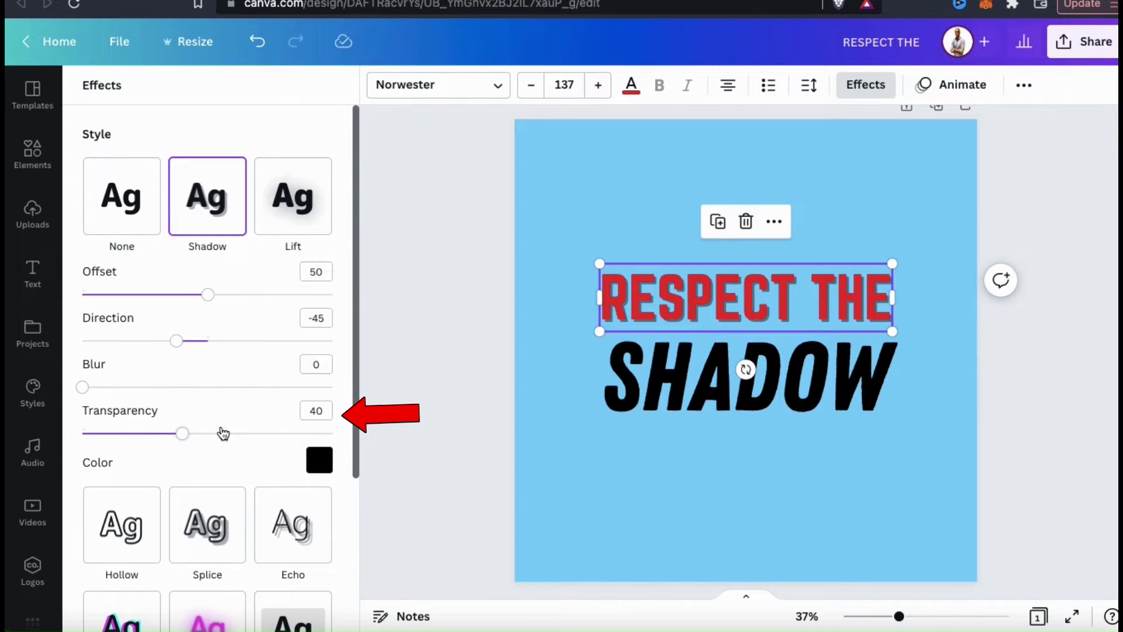
left_click_drag(182, 433, 252, 434)
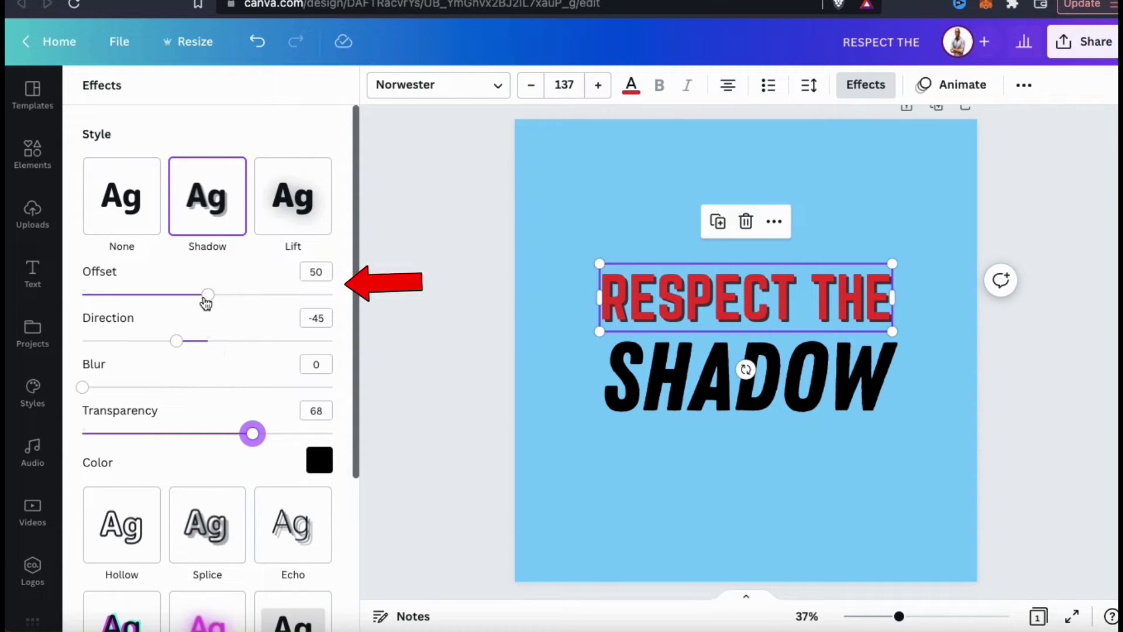
- Lower the RESPECT THE shadow offset to 44 and raise its blur to 48
left_click_drag(206, 302, 325, 325)
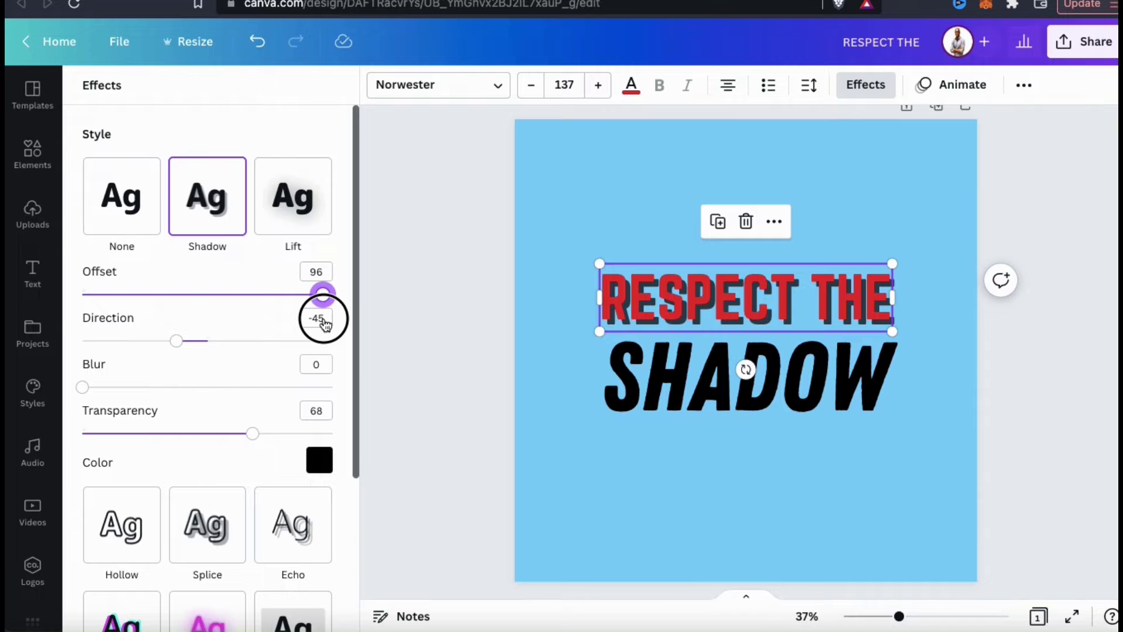
left_click_drag(326, 326, 195, 287)
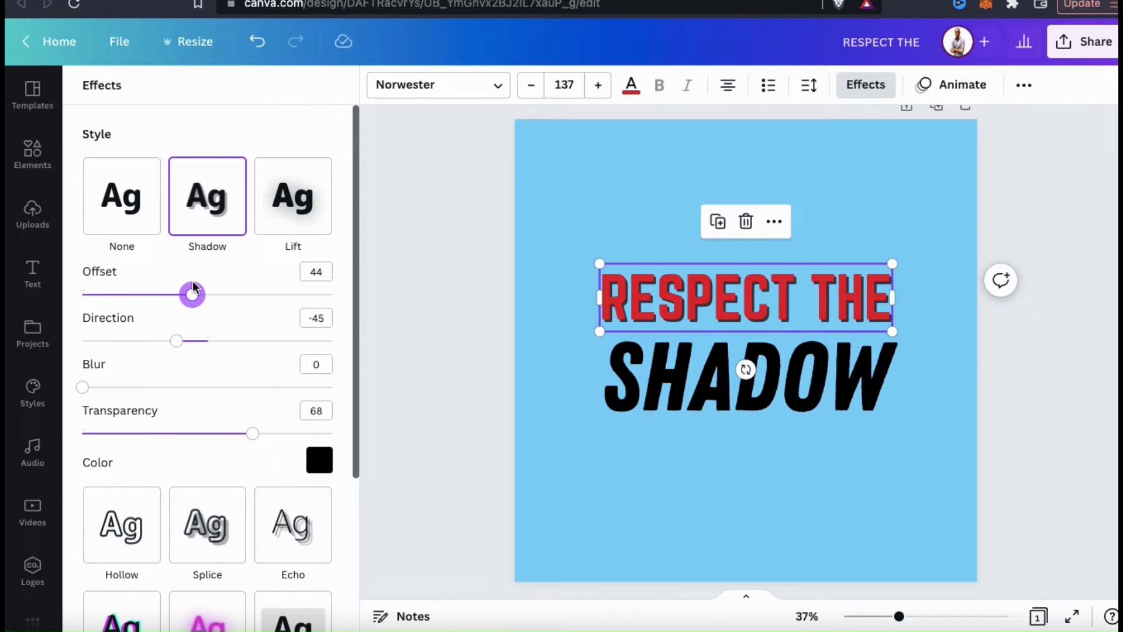
mouse_move(175, 341)
left_mouse_down()
mouse_move(95, 339)
mouse_move(177, 342)
left_mouse_up()
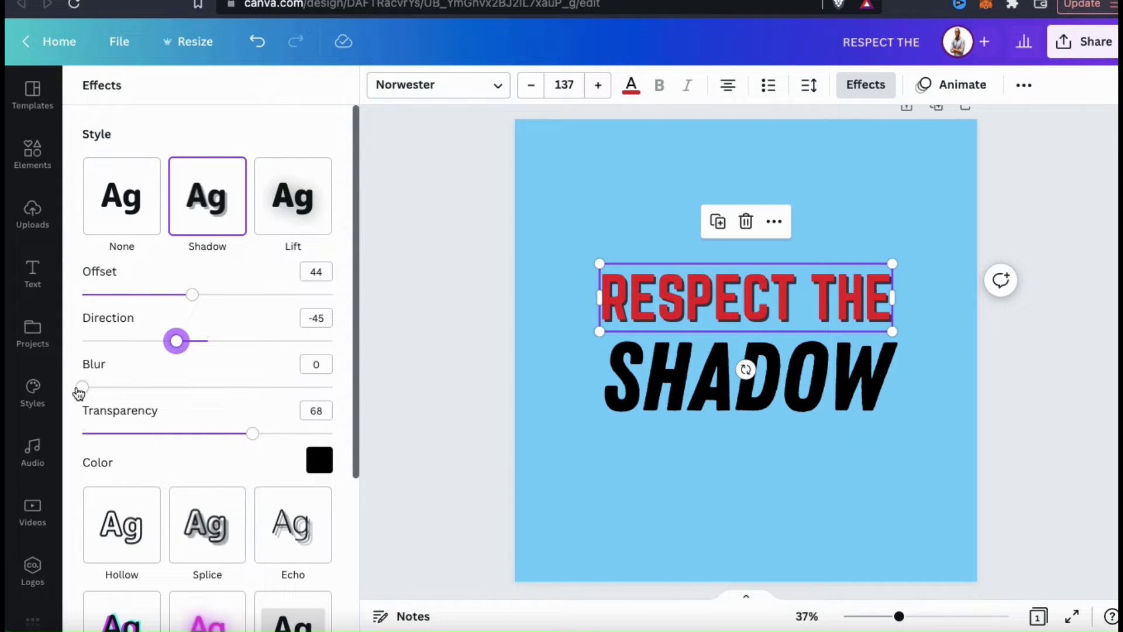
left_click(83, 387)
left_click_drag(85, 389, 208, 411)
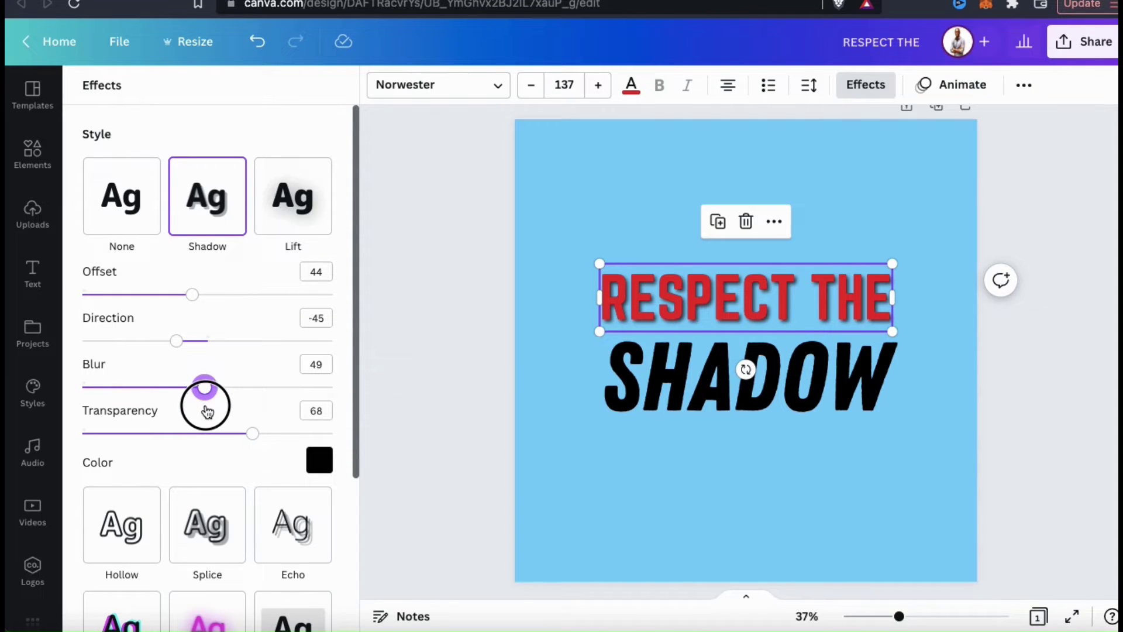
left_click_drag(208, 412, 205, 409)
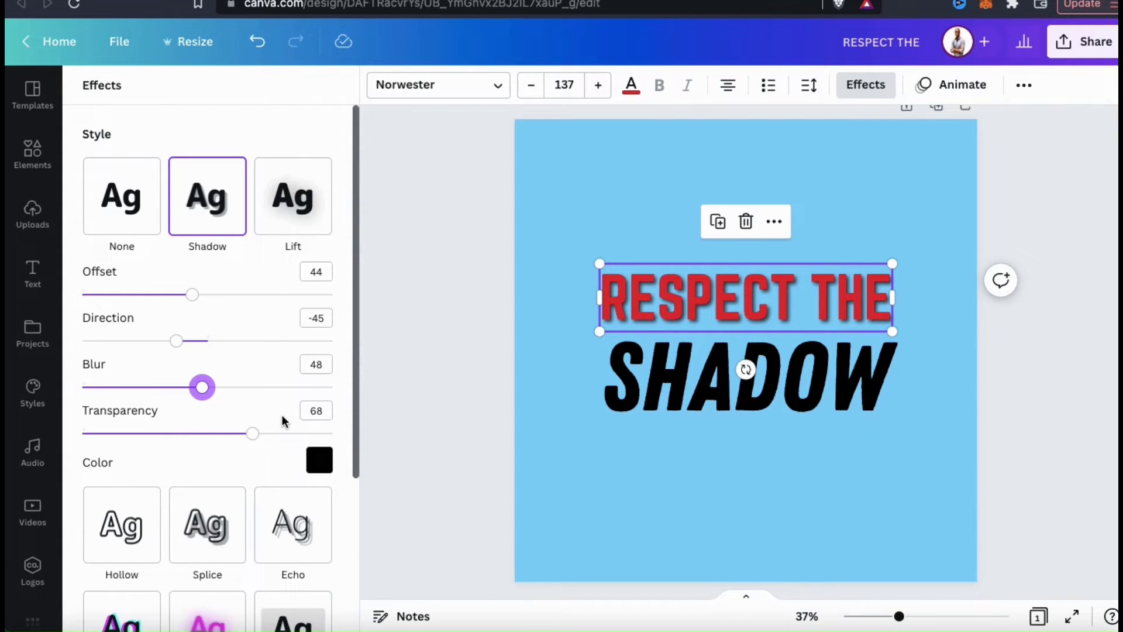
left_click(630, 480)
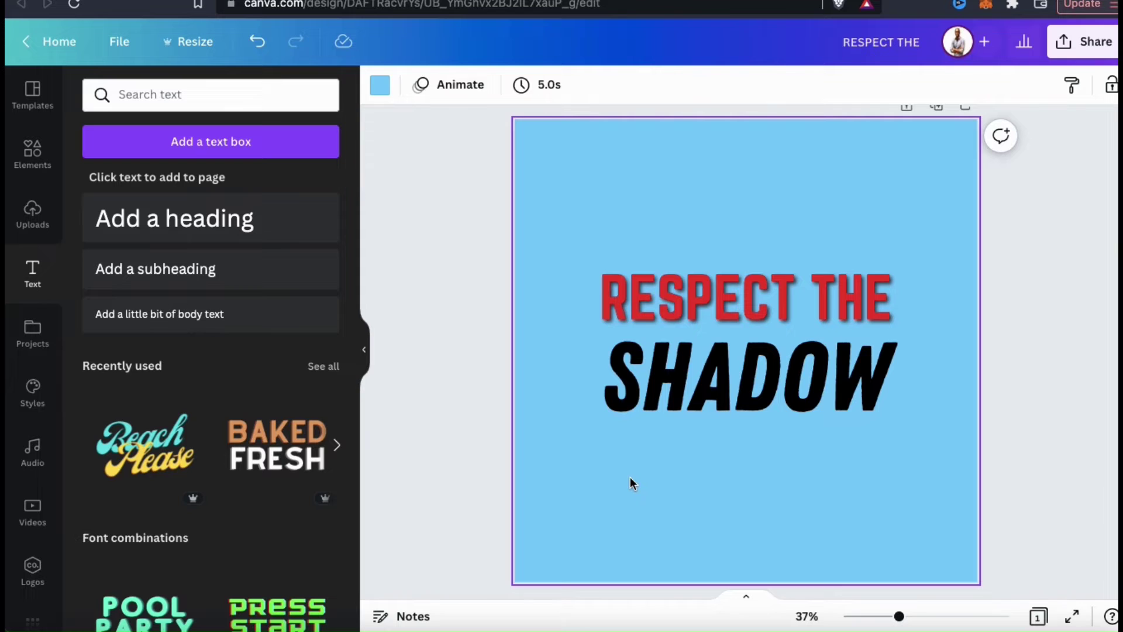
- Give the SHADOW text a black shadow with offset 76, blur 43 and transparency 45
left_click(663, 397)
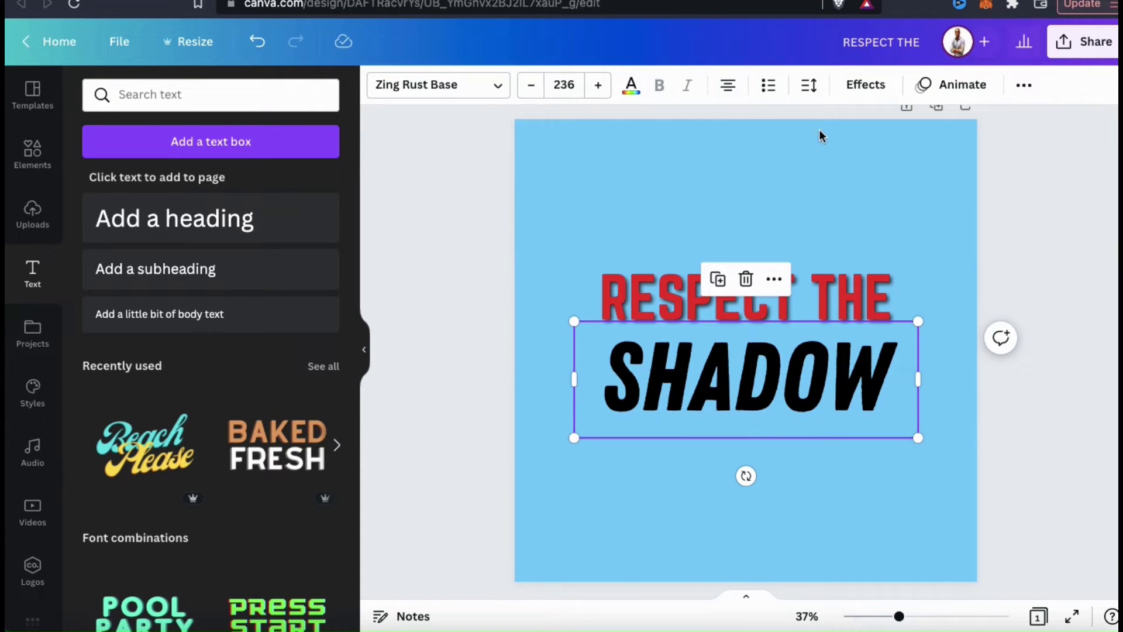
left_click(866, 85)
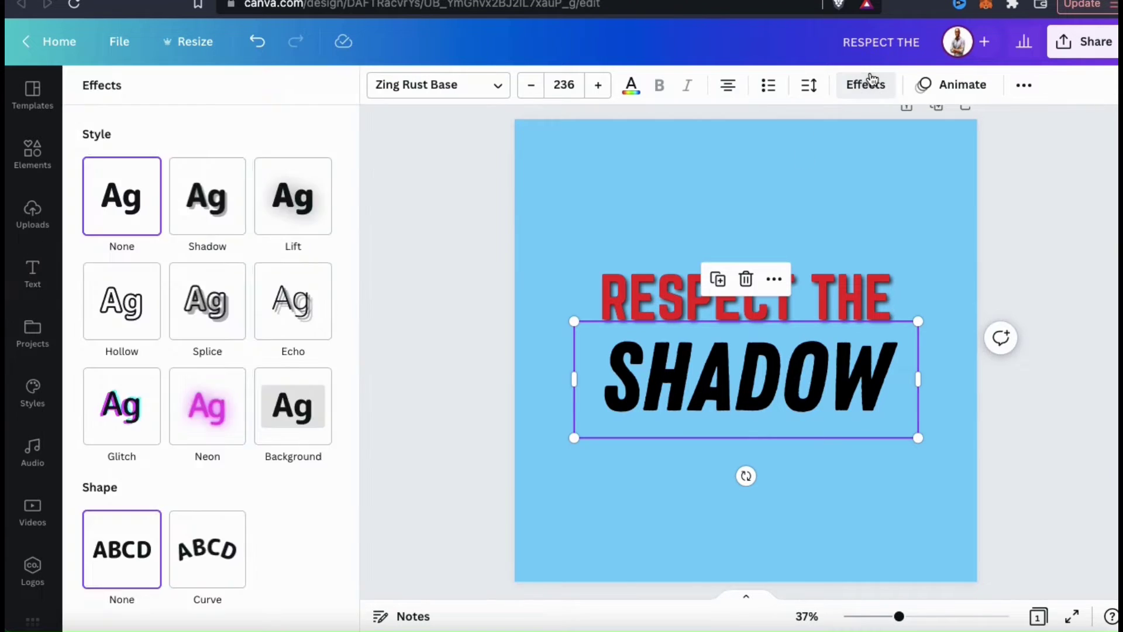
left_click(217, 211)
left_click_drag(208, 295, 230, 295)
left_click_drag(182, 434, 159, 432)
left_click_drag(82, 386, 147, 388)
left_click_drag(160, 433, 197, 433)
left_click_drag(148, 387, 190, 386)
left_click_drag(231, 294, 271, 296)
mouse_move(197, 433)
left_mouse_down()
mouse_move(208, 432)
mouse_move(195, 433)
left_mouse_up()
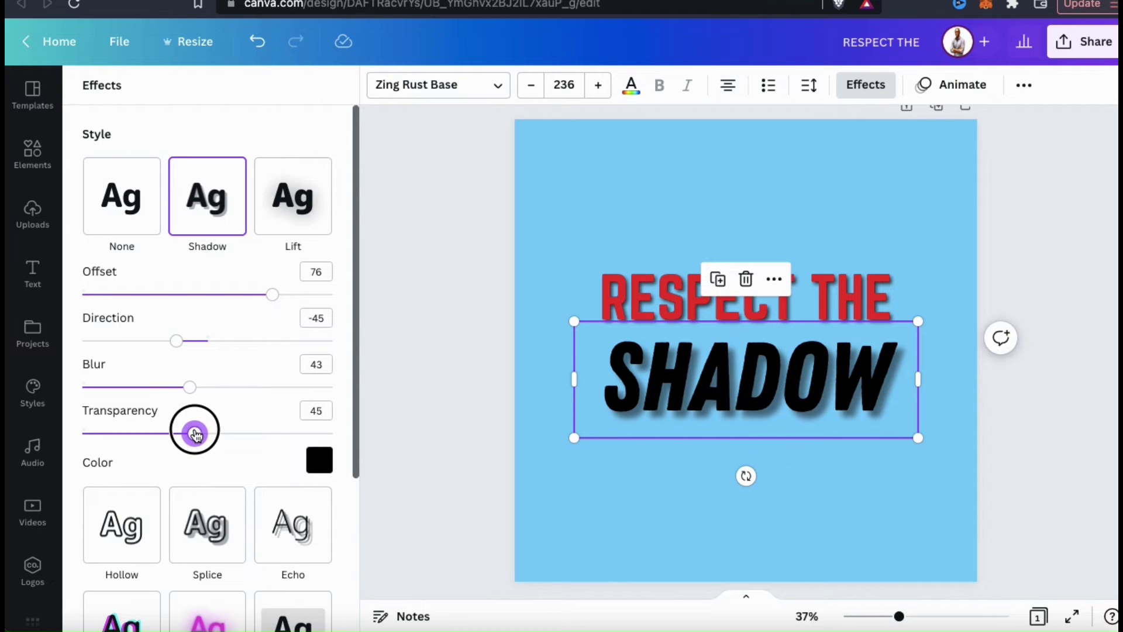
left_click(581, 472)
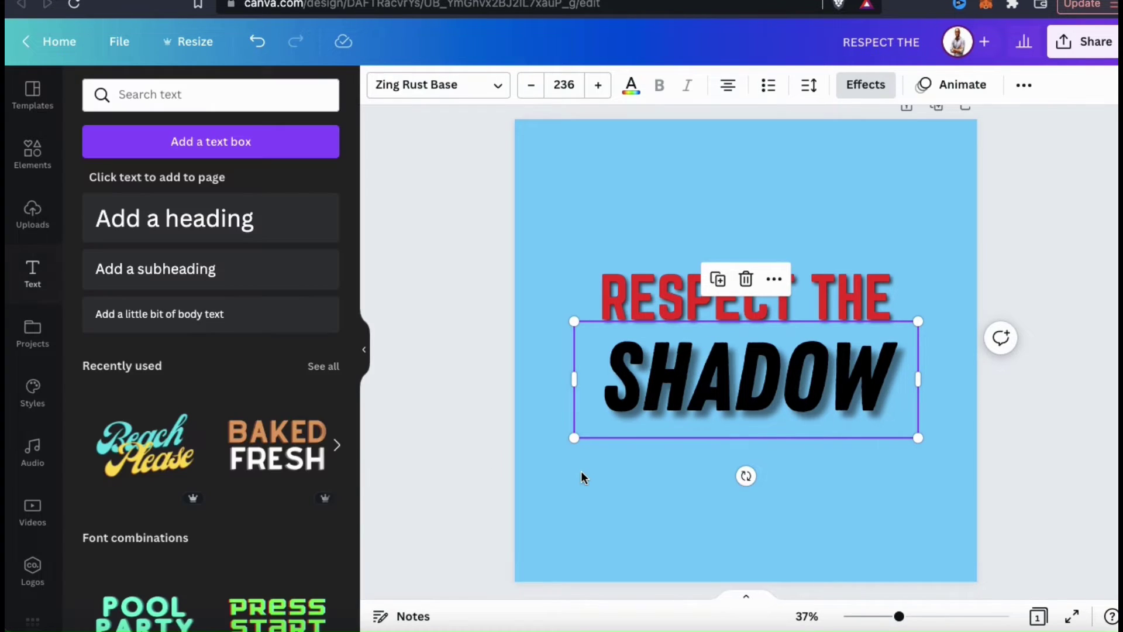
left_click(581, 472)
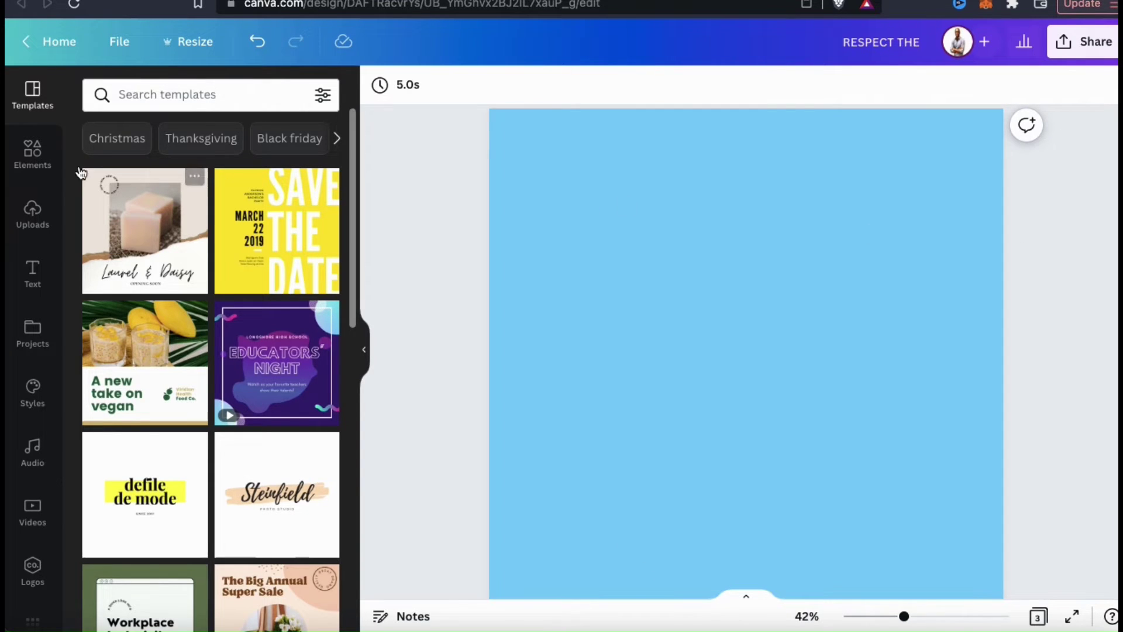
- Search Elements for "planets" and filter the results to photos
left_click(41, 166)
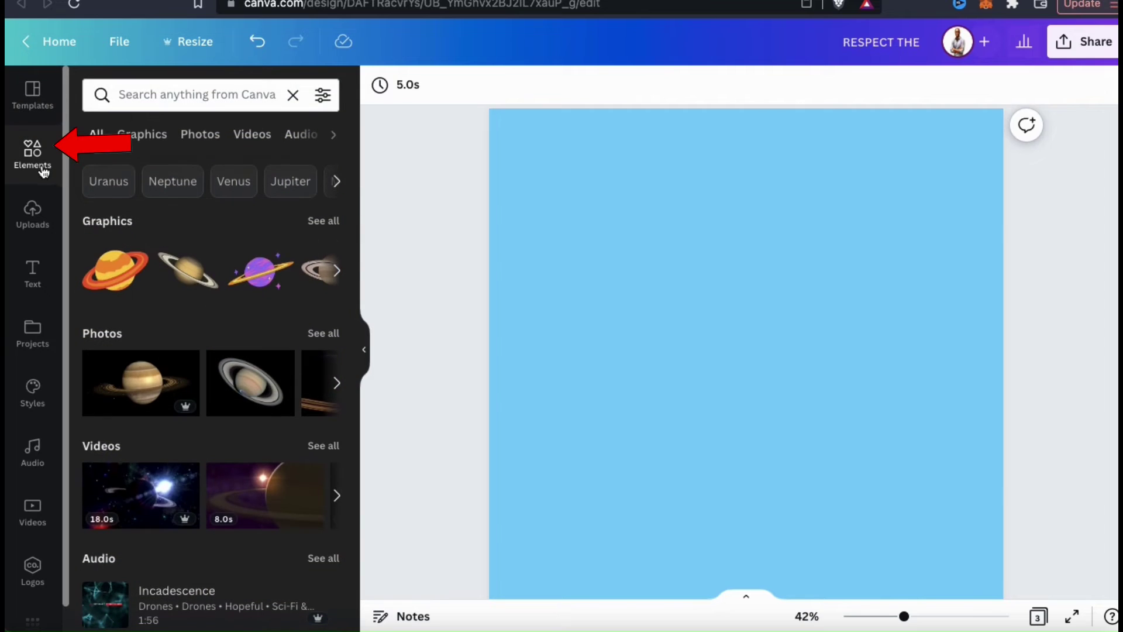
left_click(130, 101)
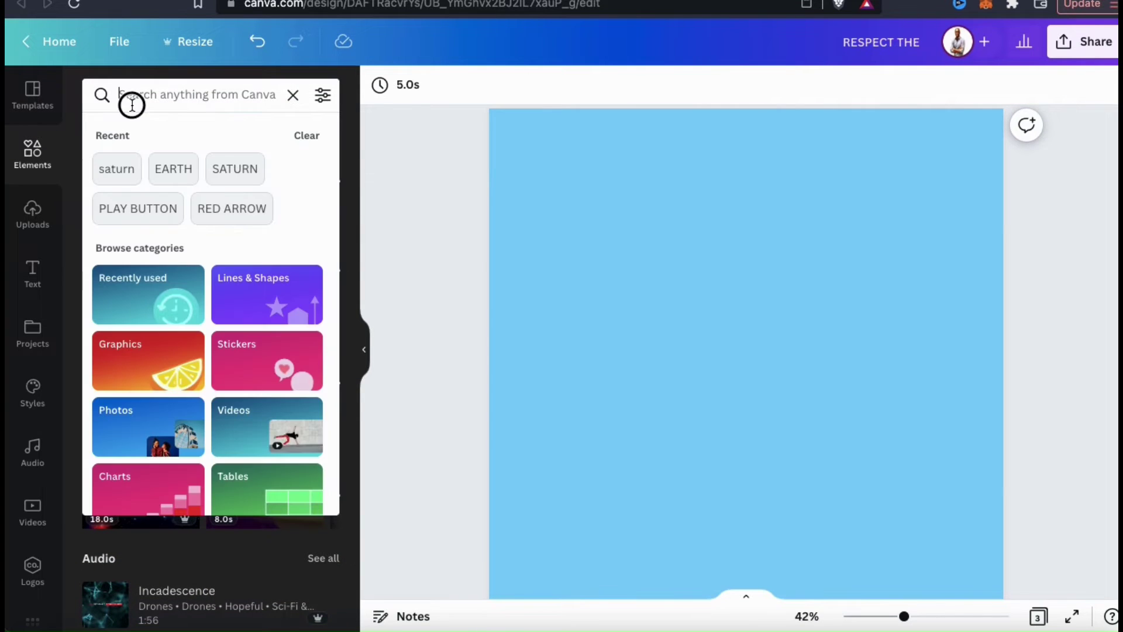
type("planets")
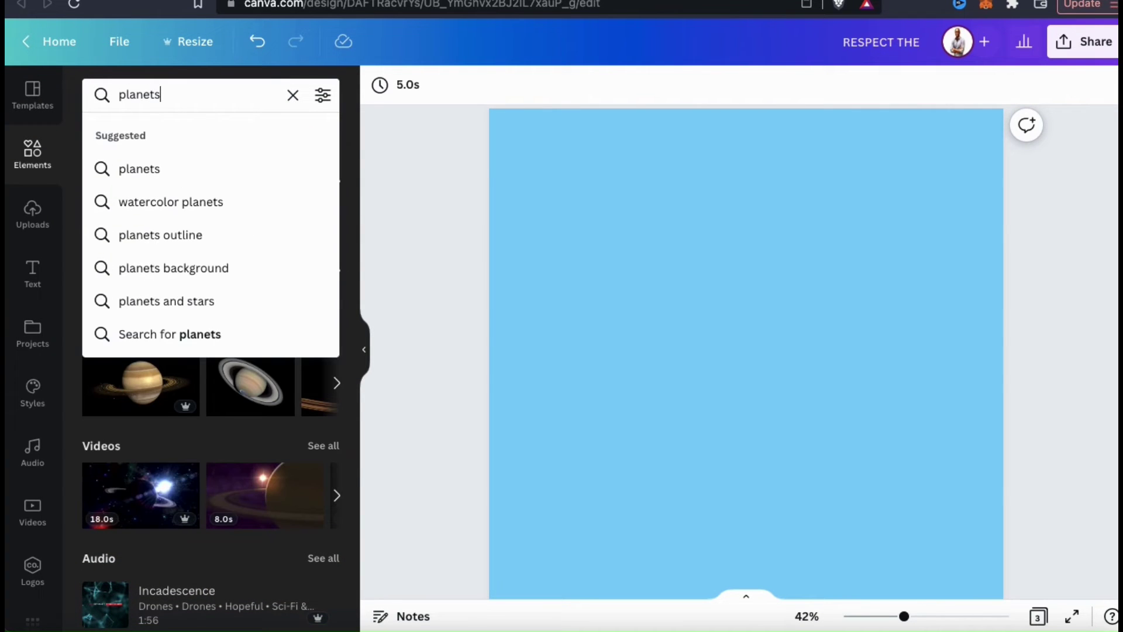
key("Return")
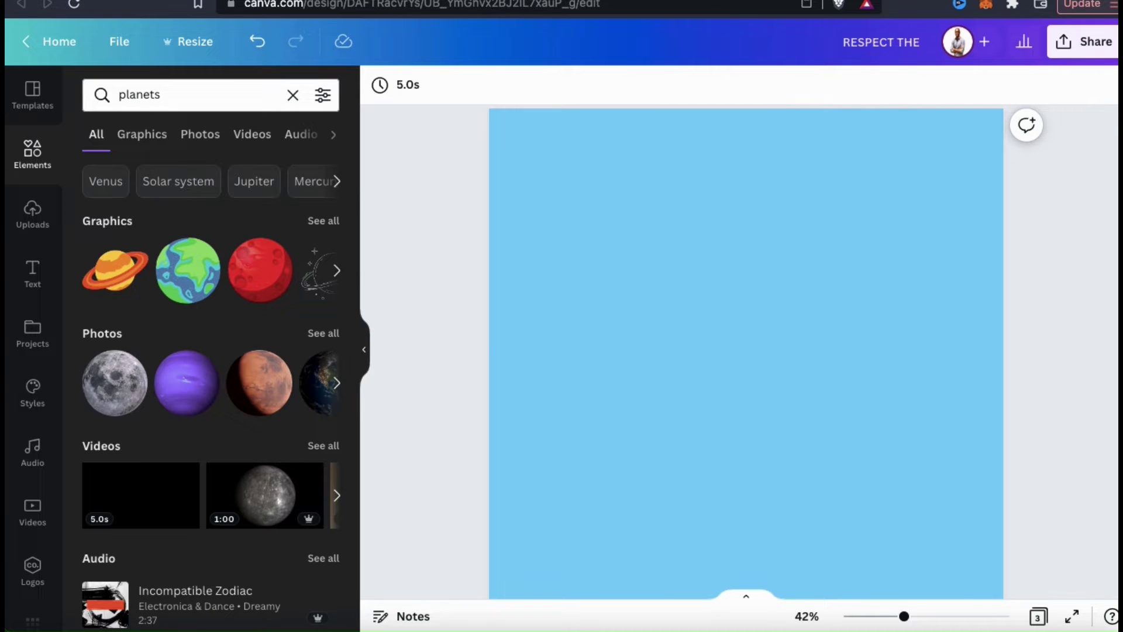
left_click(205, 135)
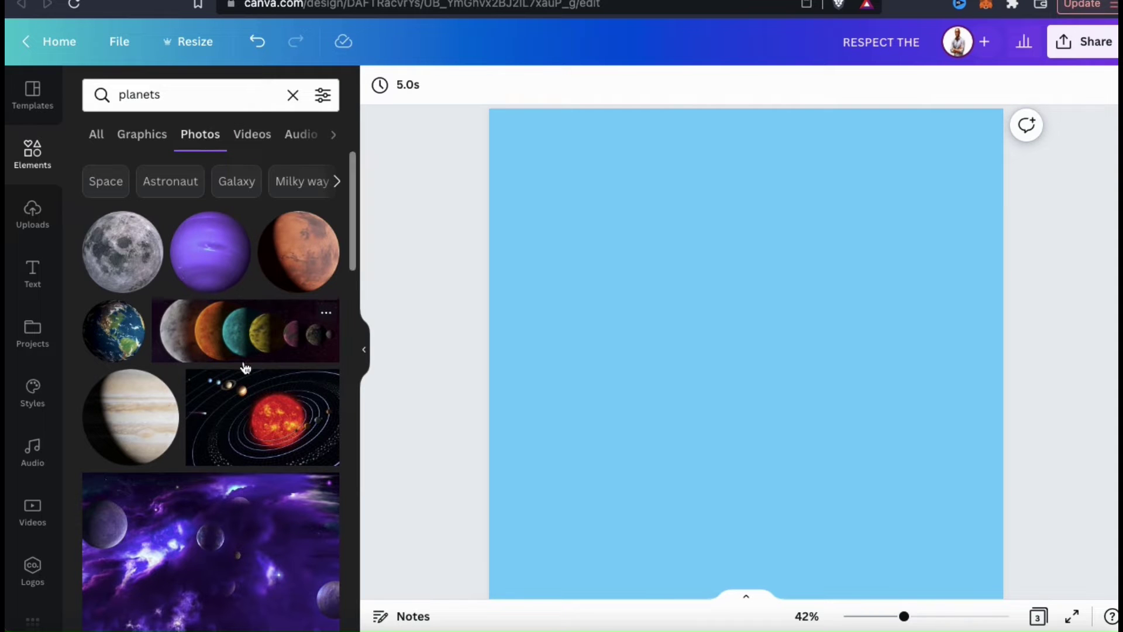
- Add the Pro solar-system photo of several planets to the blank page
scroll(244, 367, "down", 5)
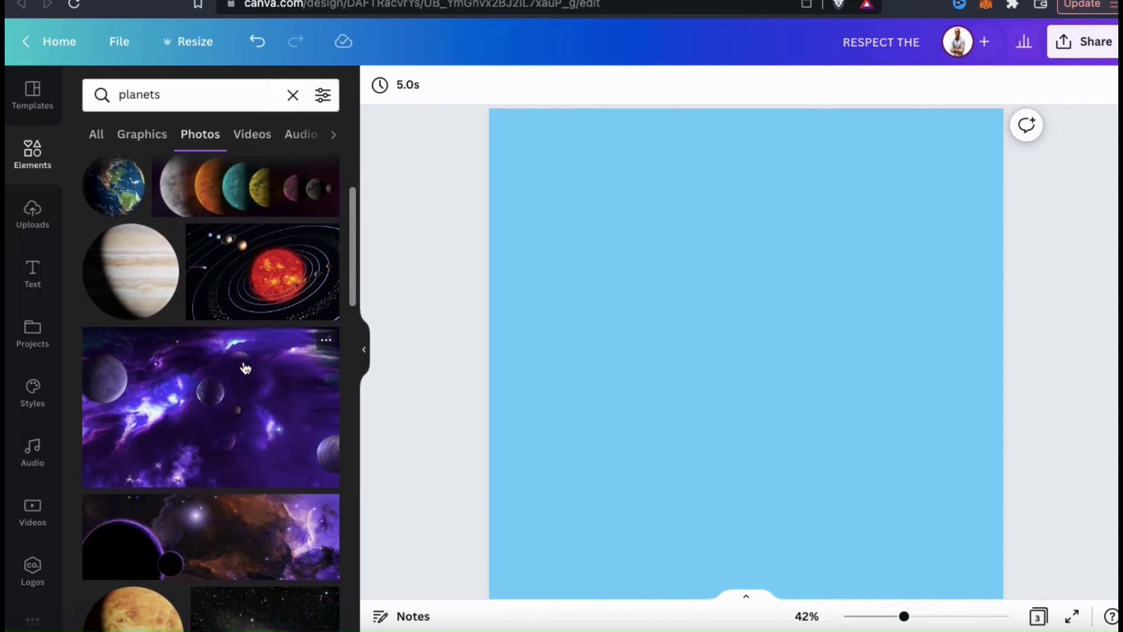
scroll(246, 367, "down", 6)
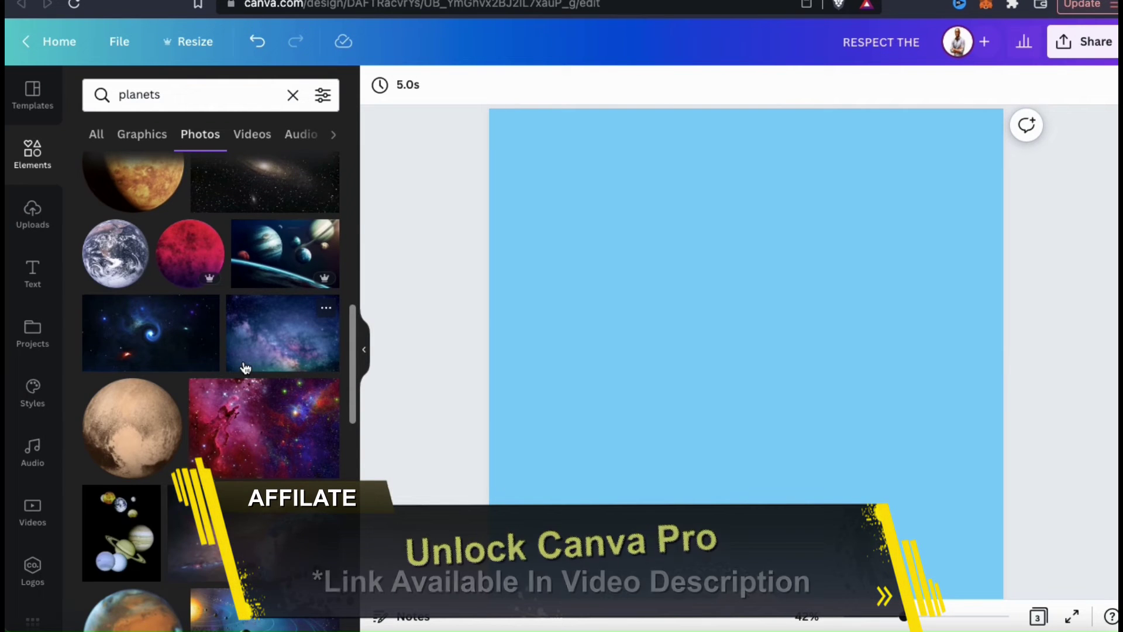
scroll(245, 367, "down", 1)
scroll(245, 368, "down", 3)
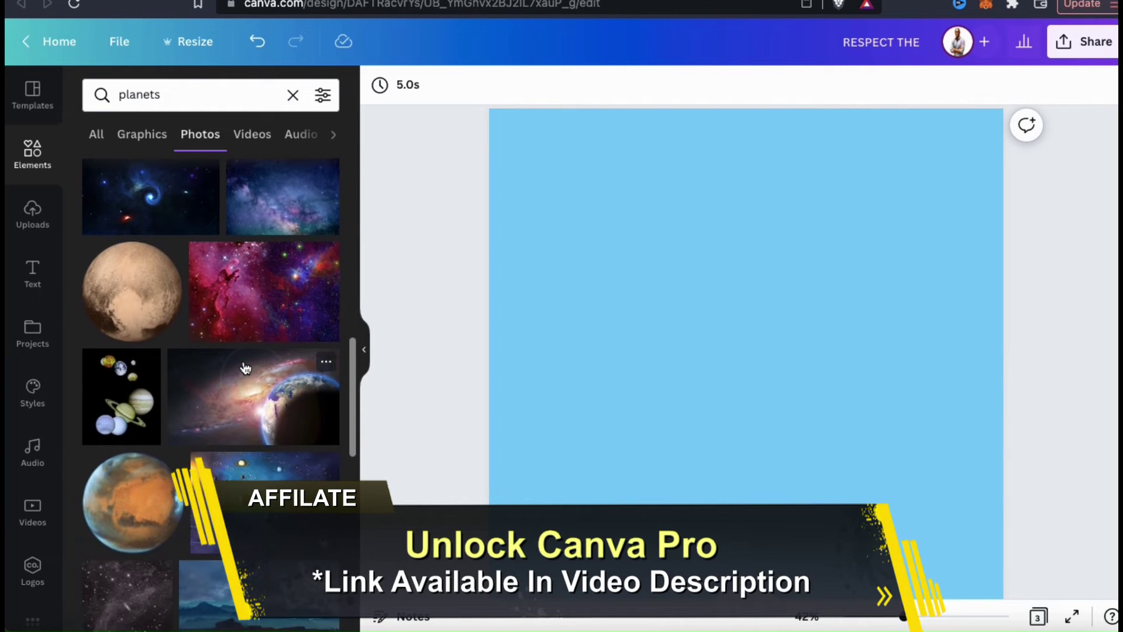
scroll(244, 368, "down", 4)
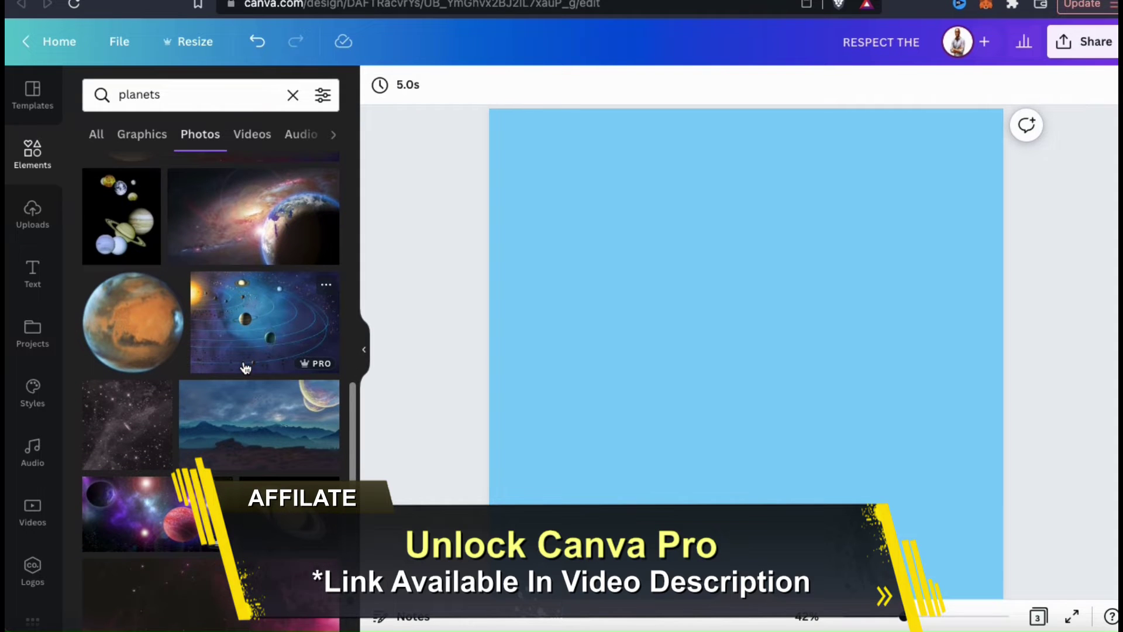
scroll(245, 368, "down", 6)
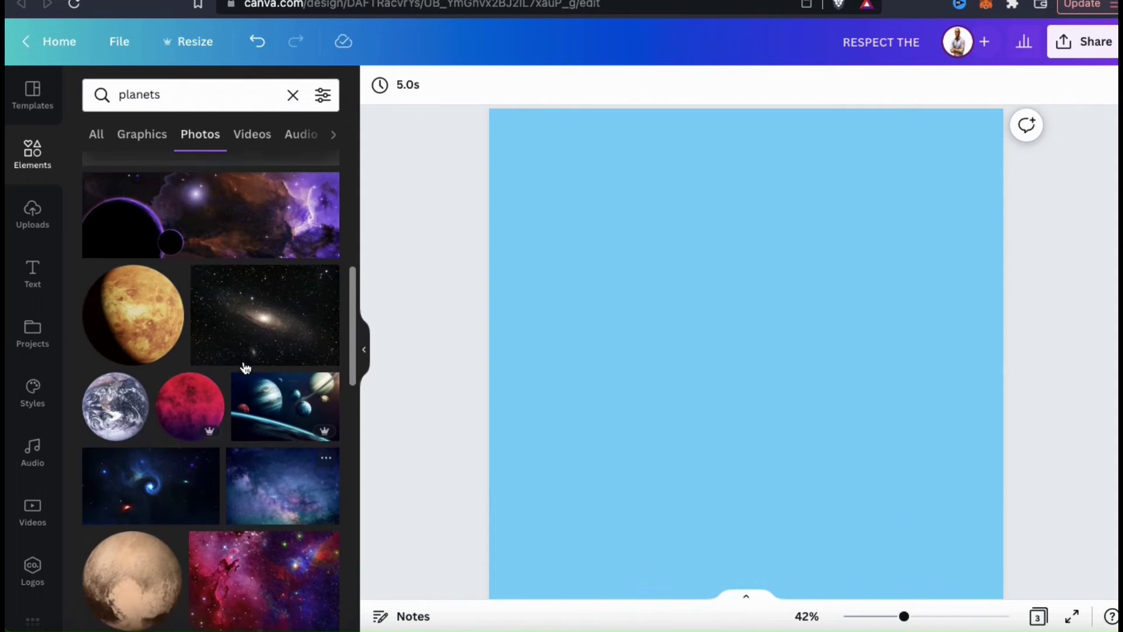
left_click(273, 420)
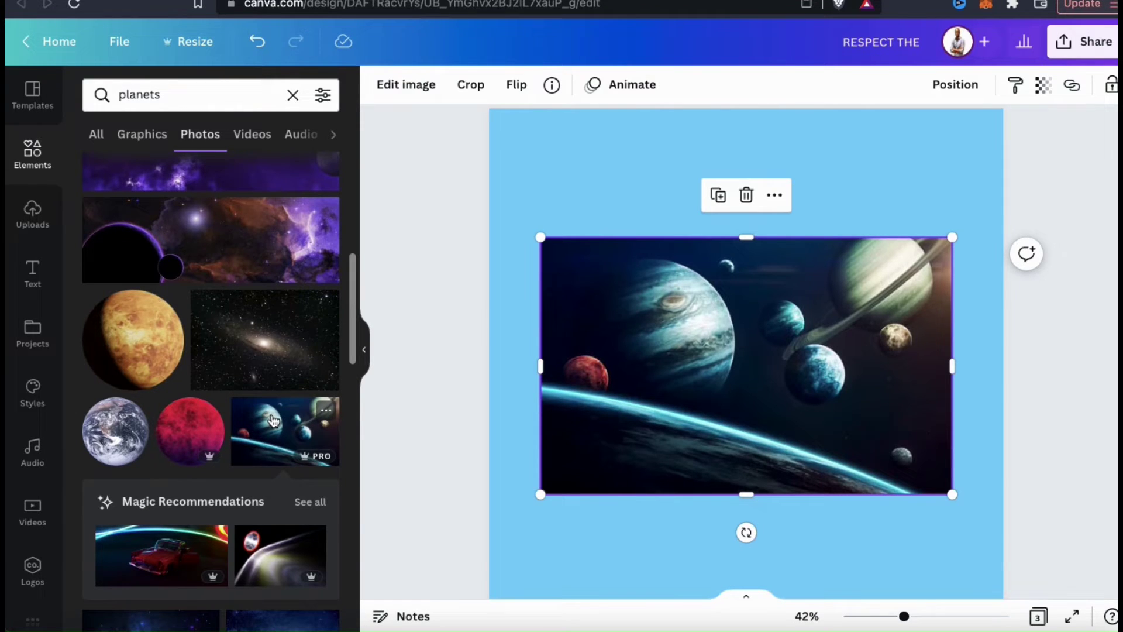
- Reselect the planets photo and scroll its Edit image panel down to Shadows
left_click(506, 409)
left_click(614, 369)
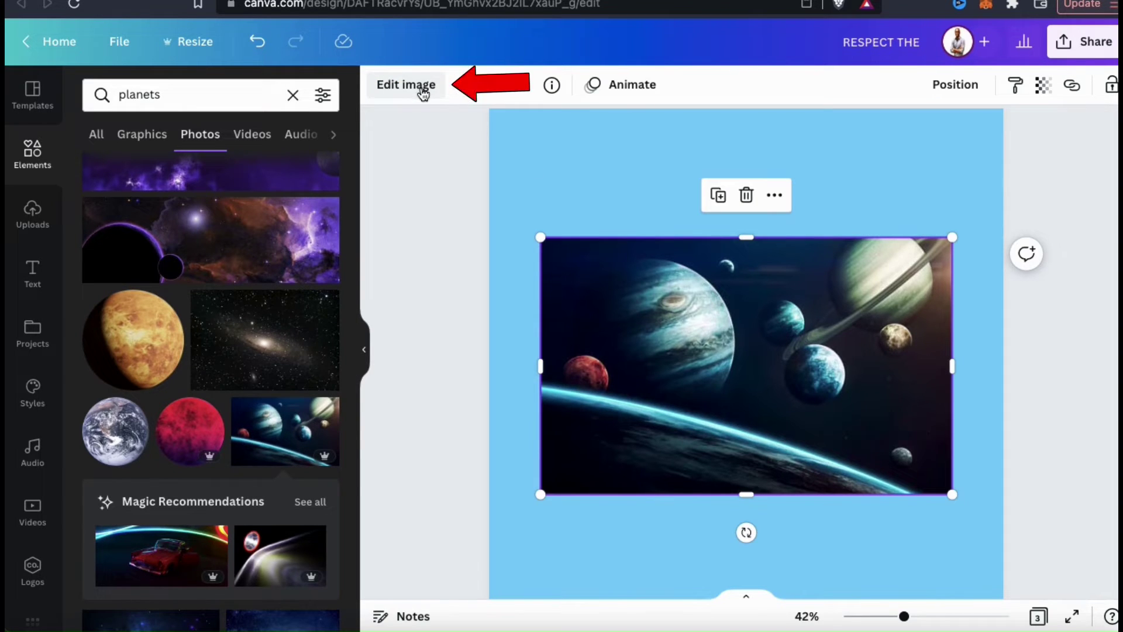
left_click(422, 92)
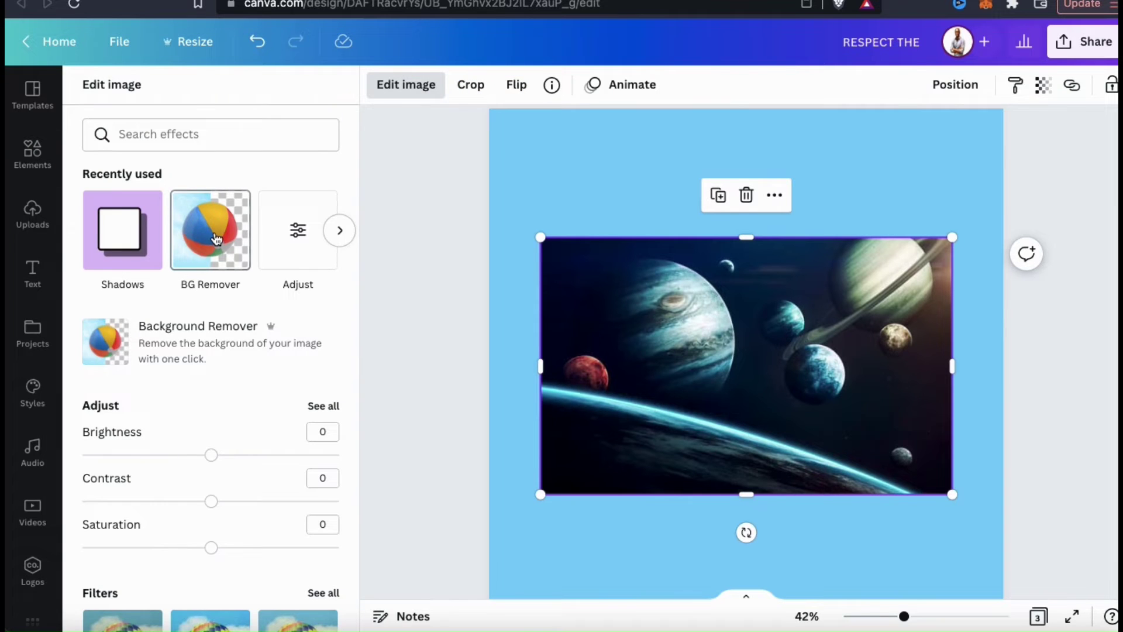
scroll(214, 237, "down", 5)
scroll(215, 237, "down", 8)
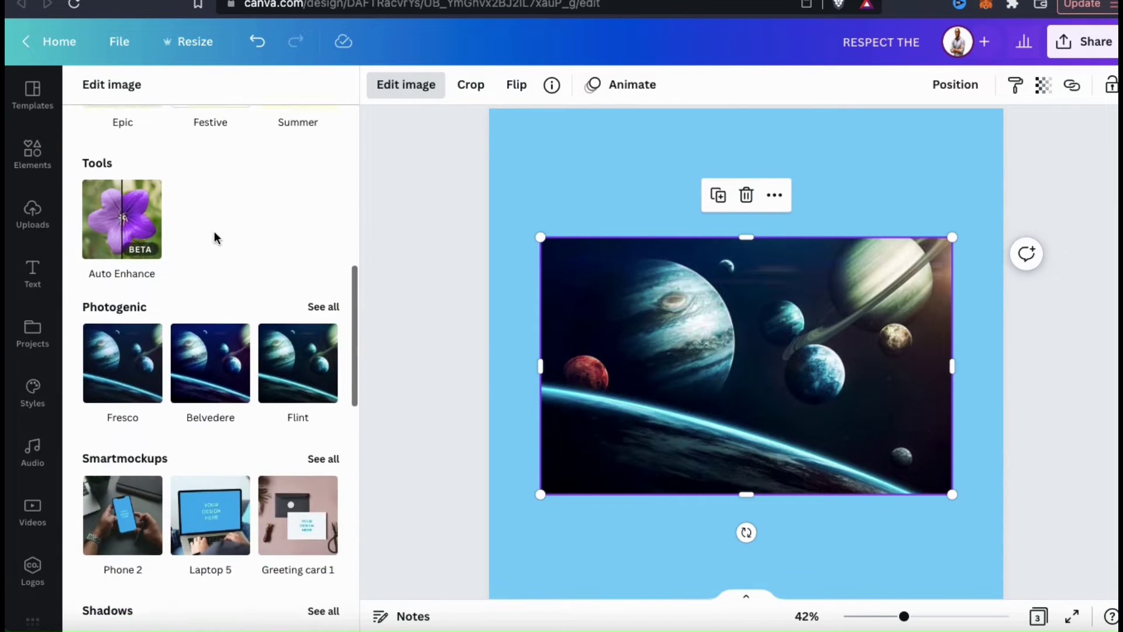
scroll(214, 237, "down", 3)
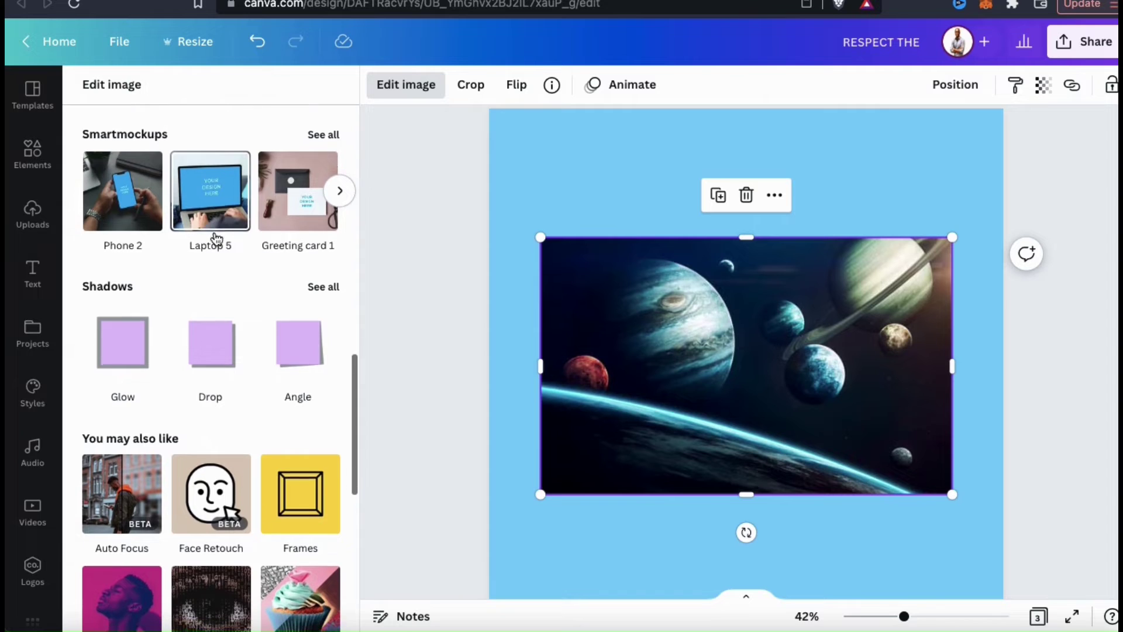
- Preview Glow, Drop, Angle, Curved, Page Lift and Backdrop shadows, settling on Curved
left_click(326, 290)
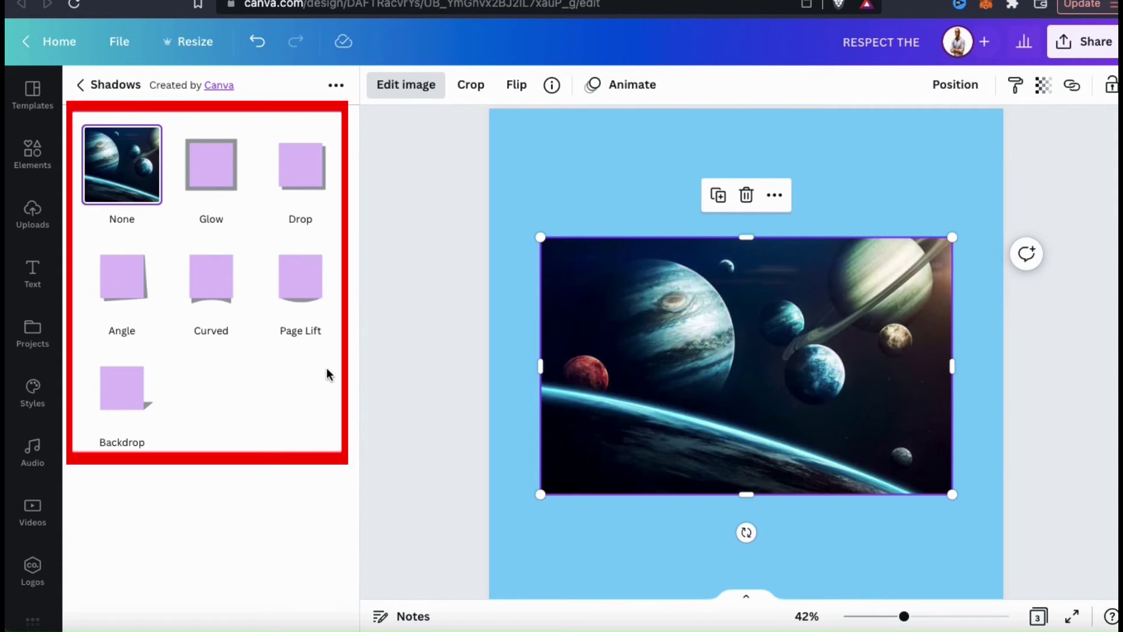
left_click(203, 186)
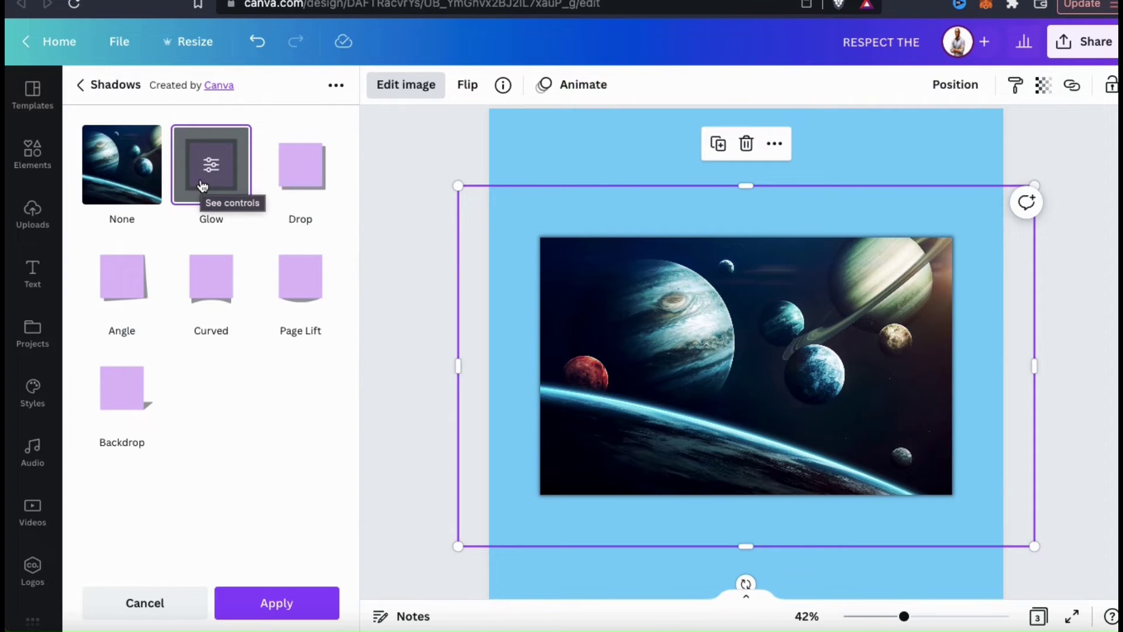
left_click(297, 188)
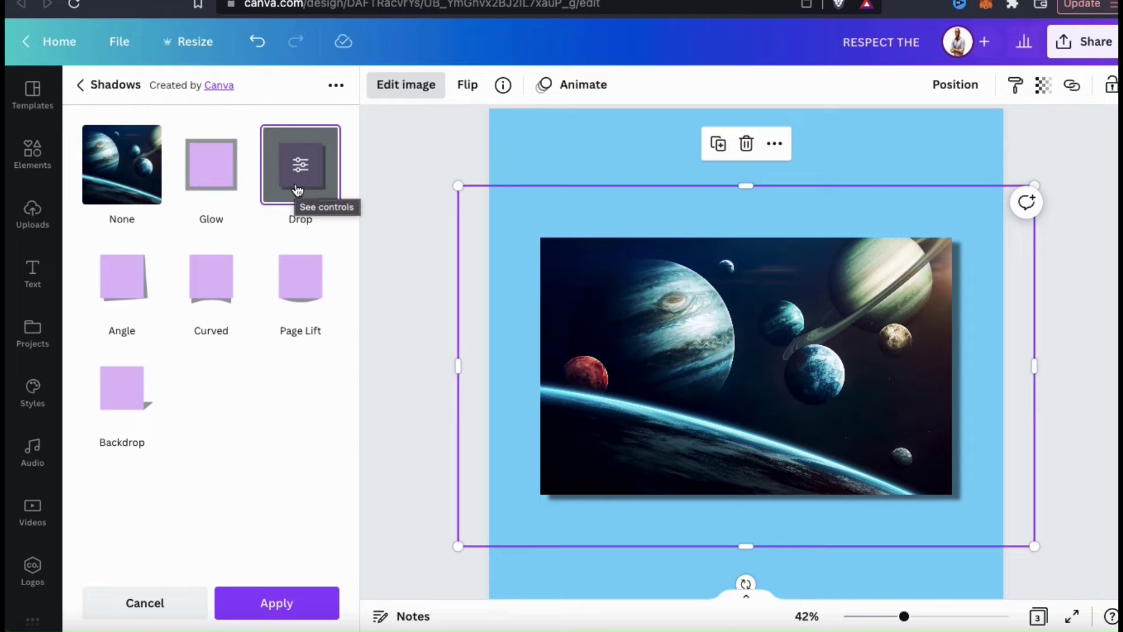
left_click(139, 294)
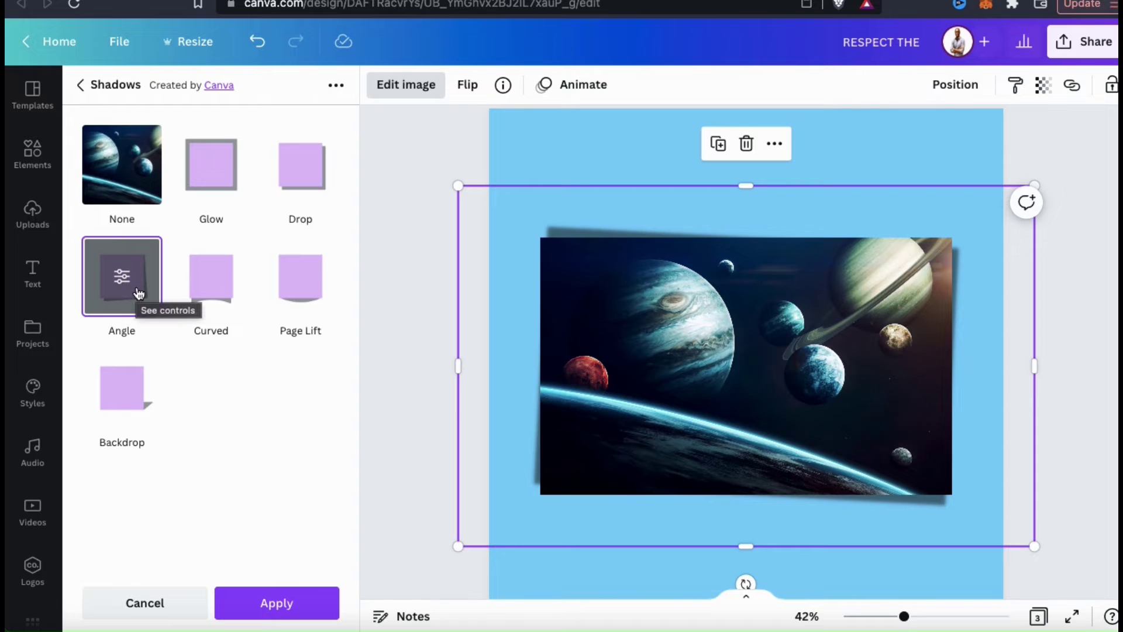
left_click(213, 294)
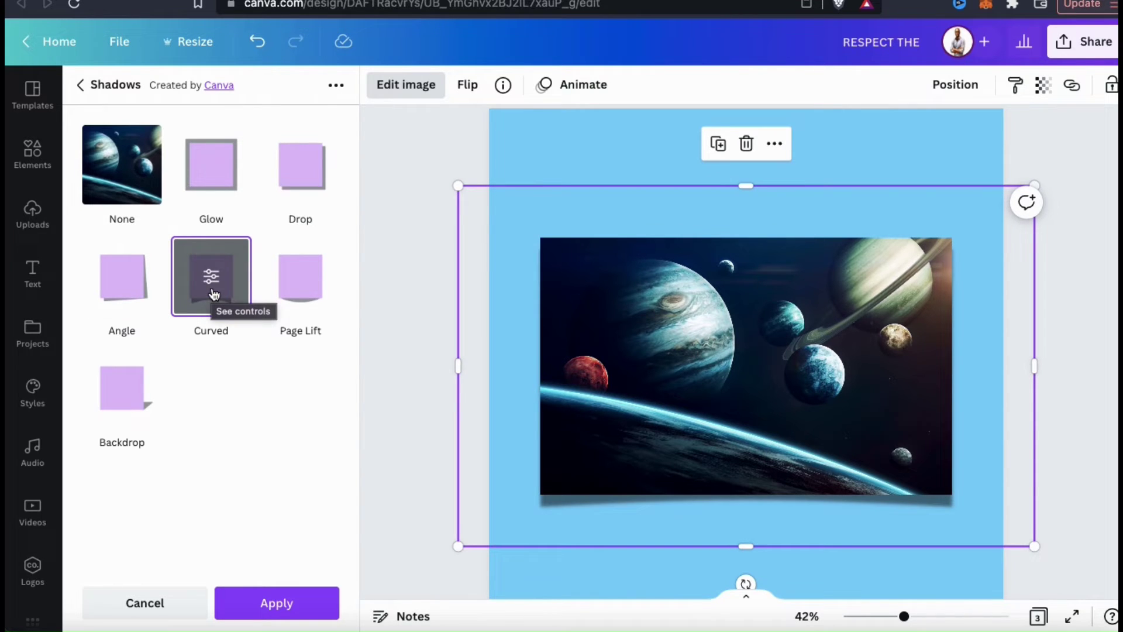
left_click(297, 290)
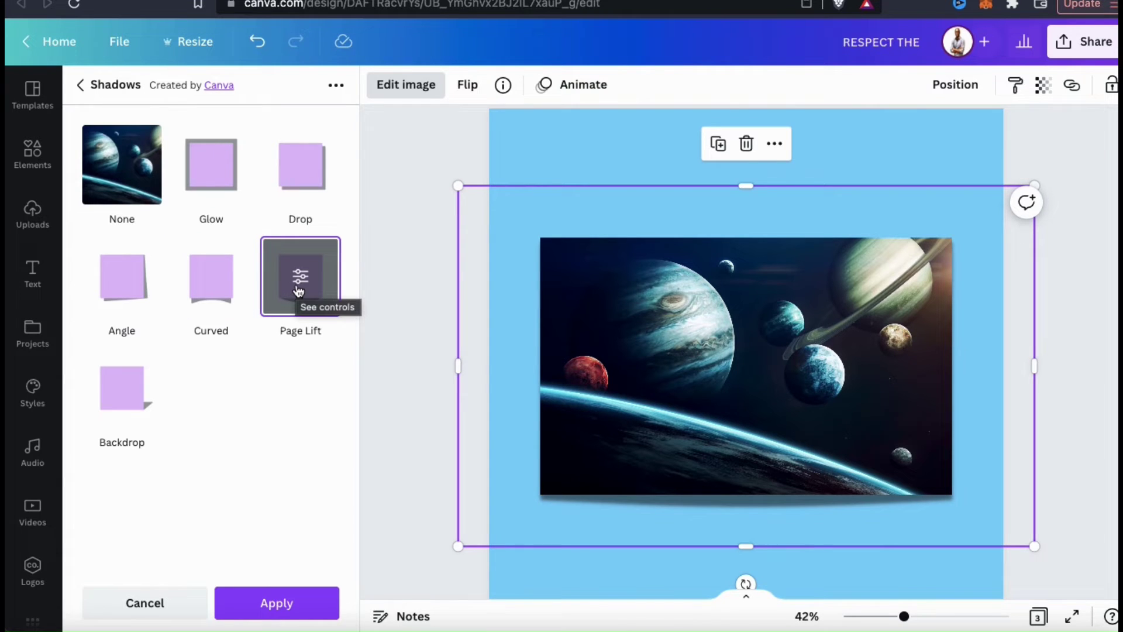
left_click(125, 388)
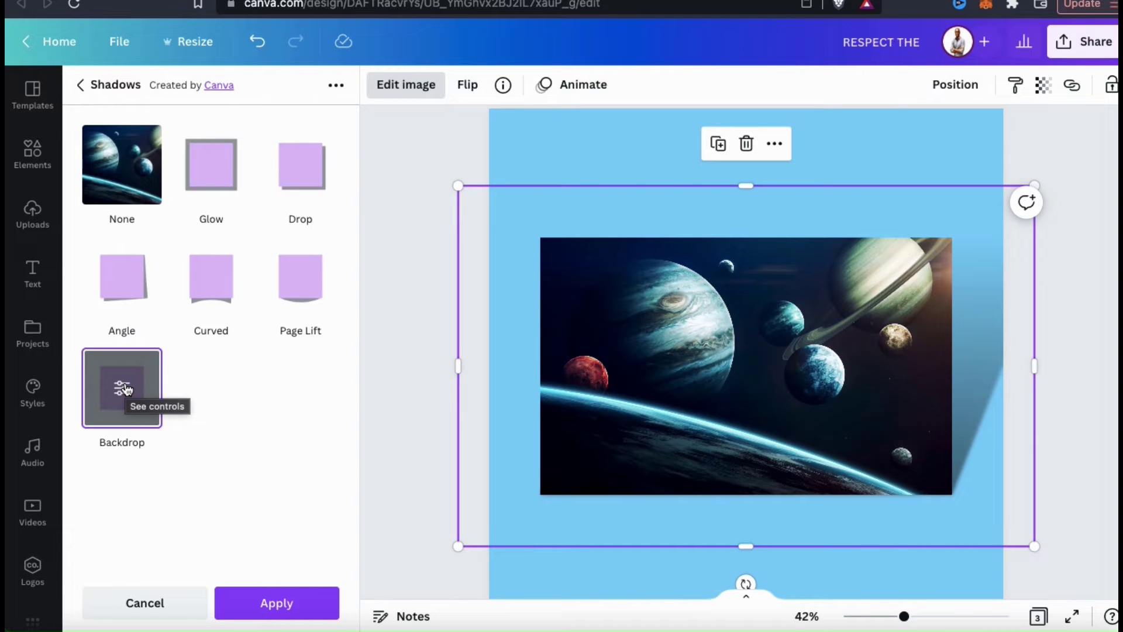
left_click(210, 293)
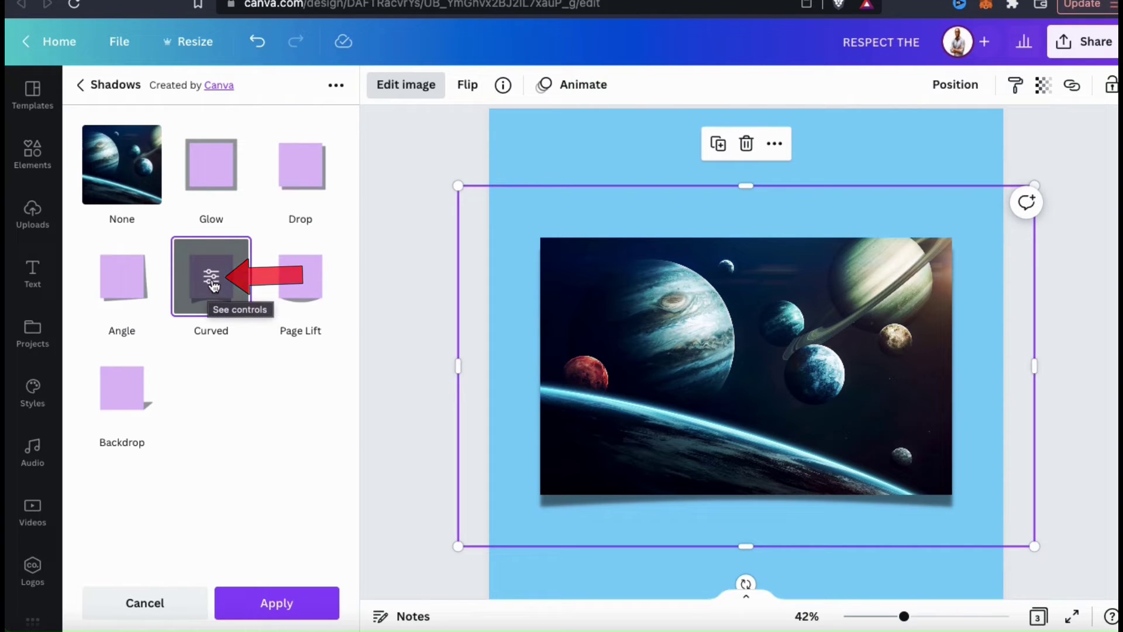
- Give the planets photo a Curved shadow with curve 20, offset 3, transparency 54 and blur 13
left_click(211, 277)
mouse_move(211, 263)
left_mouse_down()
mouse_move(269, 265)
mouse_move(221, 264)
left_mouse_up()
left_click_drag(154, 319, 250, 317)
left_click_drag(147, 211, 175, 212)
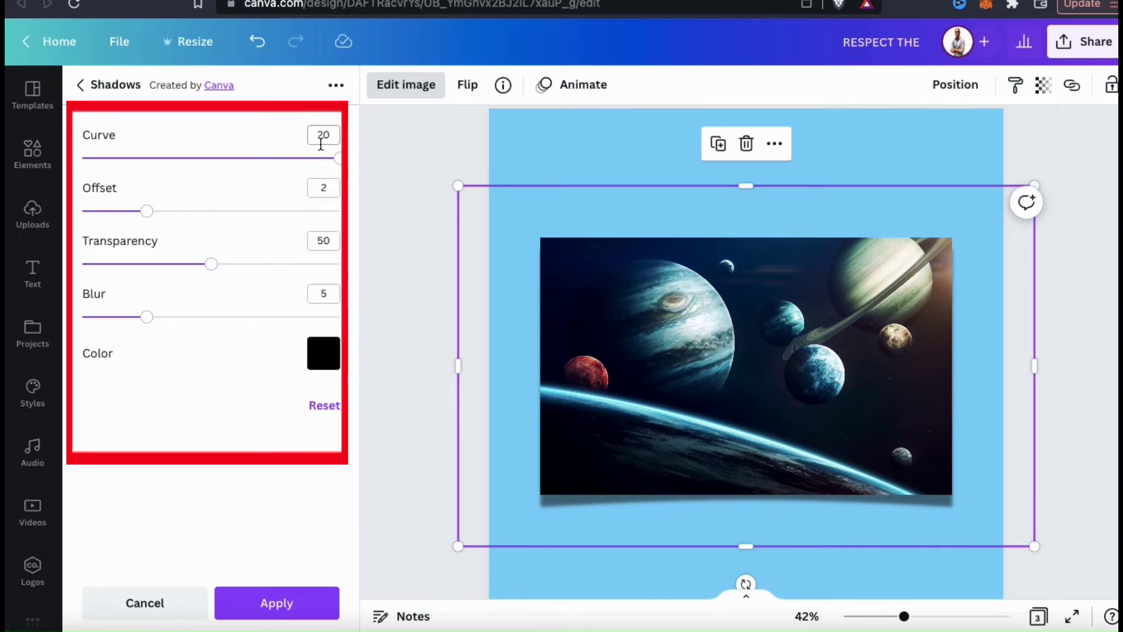
left_click_drag(338, 158, 385, 200)
left_click_drag(146, 317, 244, 327)
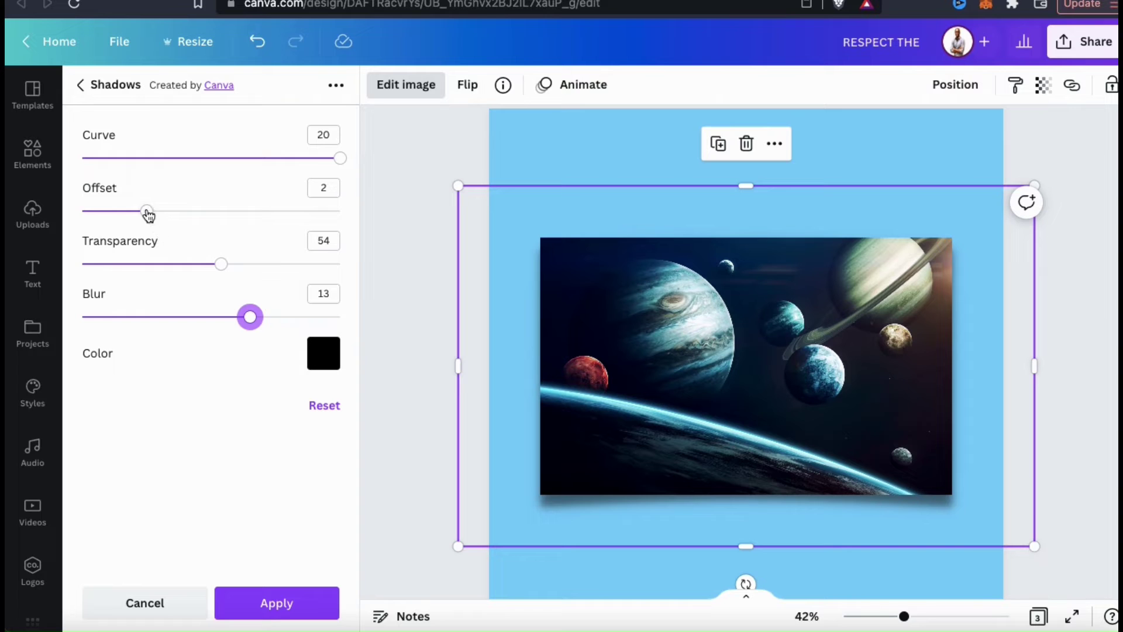
left_click_drag(148, 215, 172, 231)
left_click(306, 600)
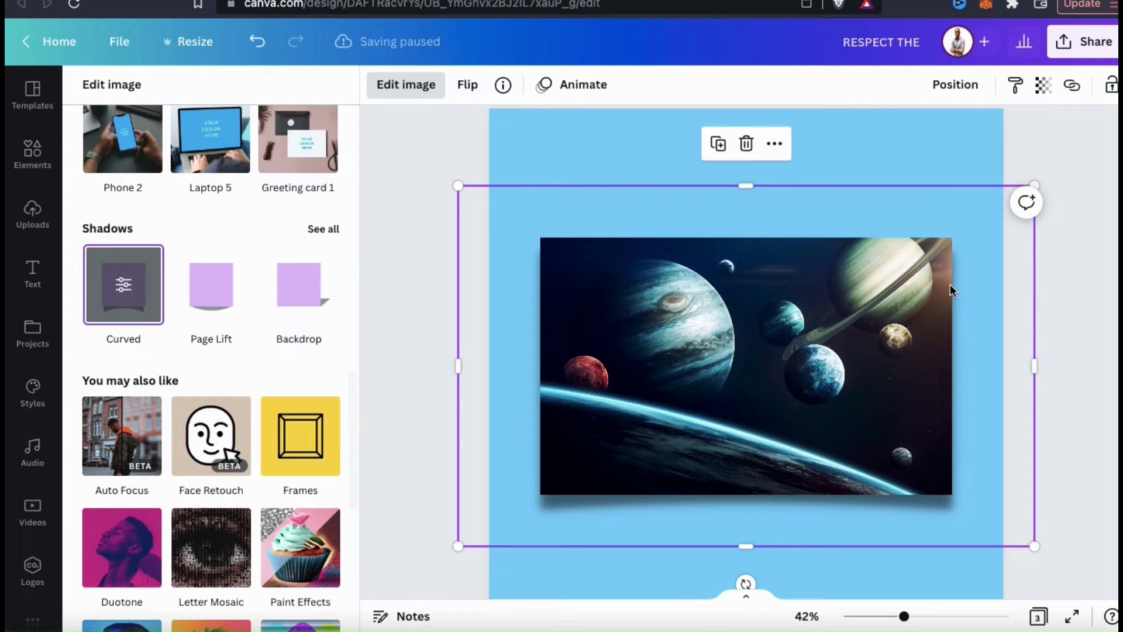
left_click(1049, 307)
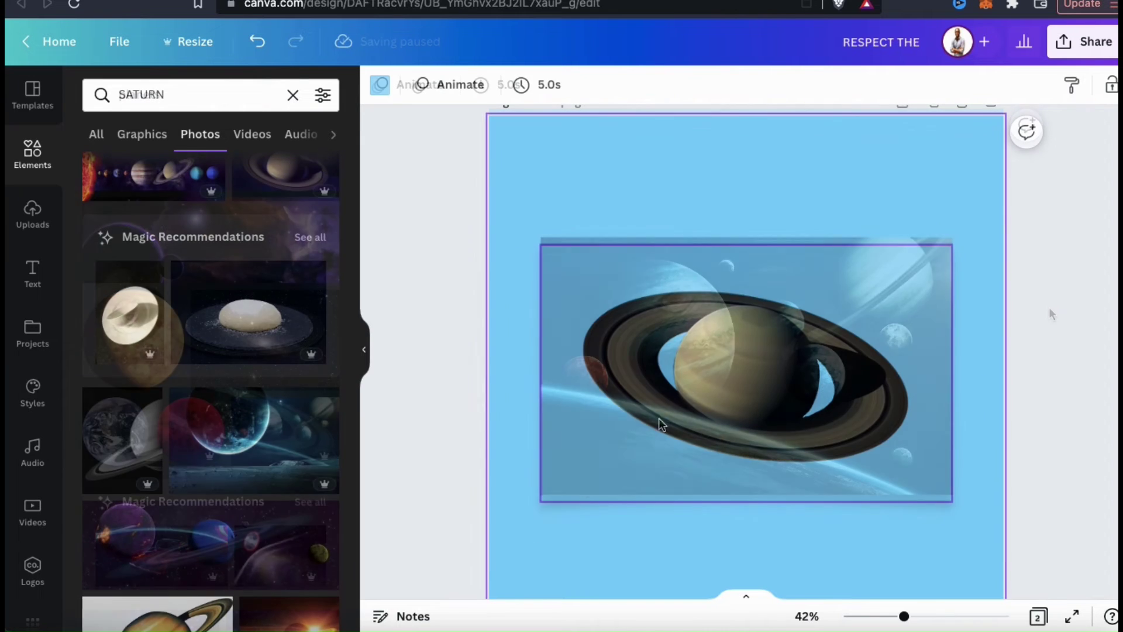
- Select the Saturn image and bring up its full list of shadow styles
left_click(690, 388)
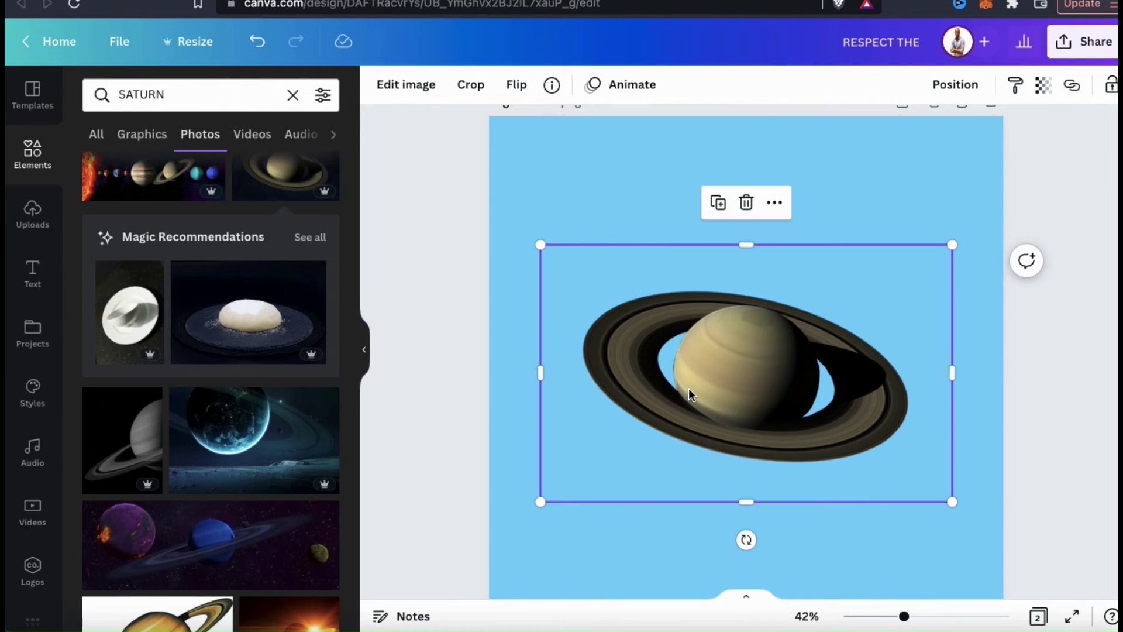
left_click(395, 86)
scroll(279, 193, "down", 5)
scroll(280, 193, "down", 10)
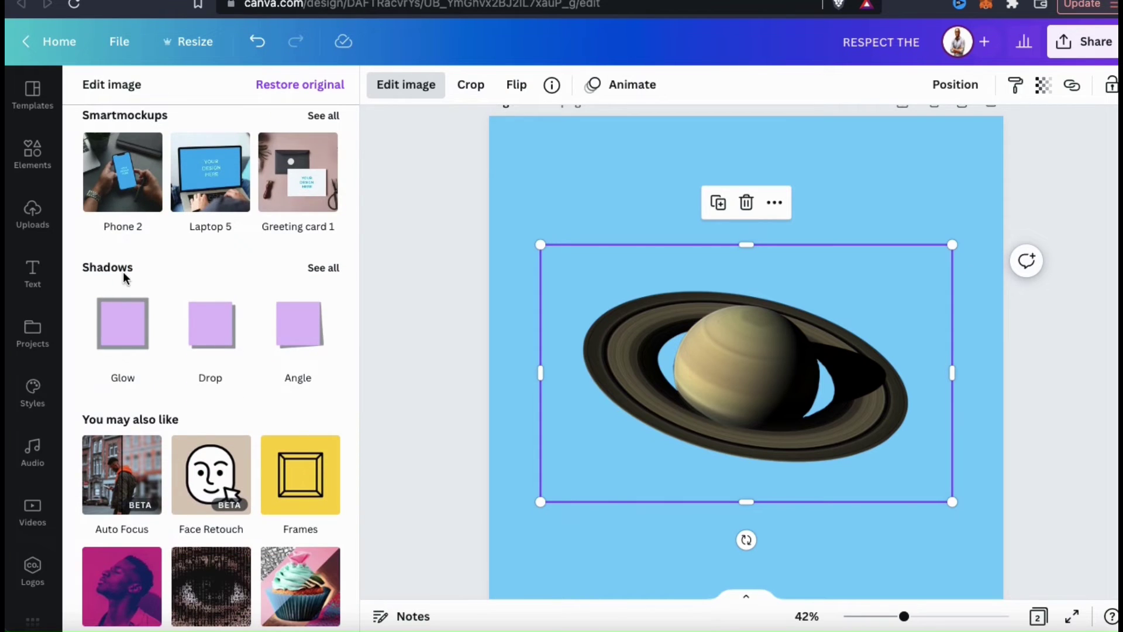
left_click(322, 268)
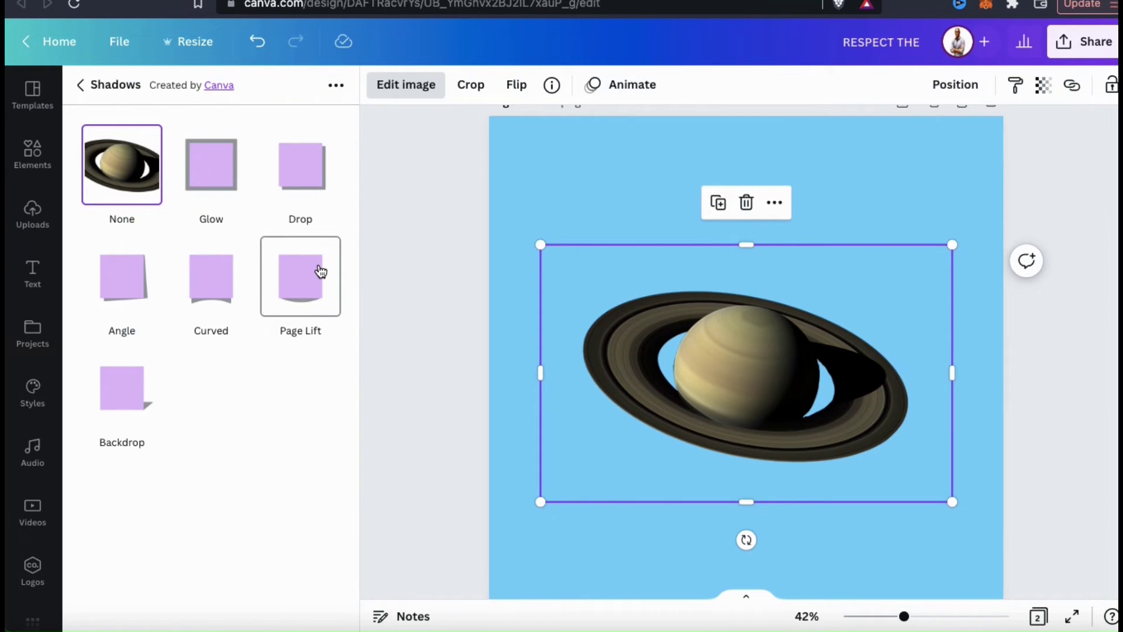
- Preview Glow, Drop, Page Lift and Backdrop shadows on Saturn, then move to the blank page
left_click(237, 191)
left_click(301, 176)
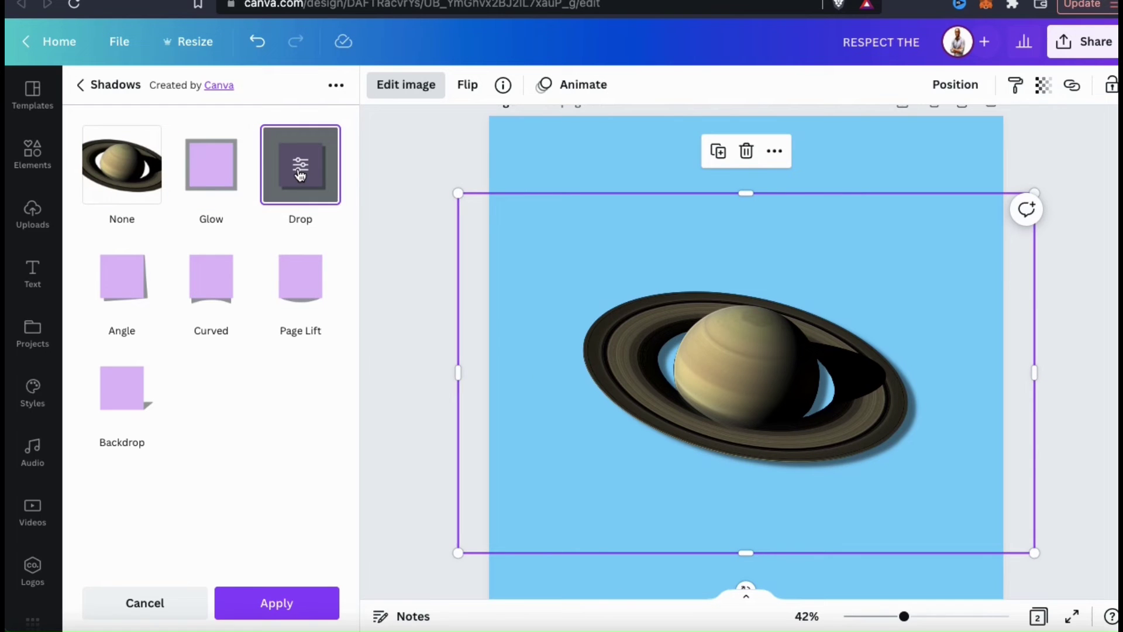
left_click(298, 279)
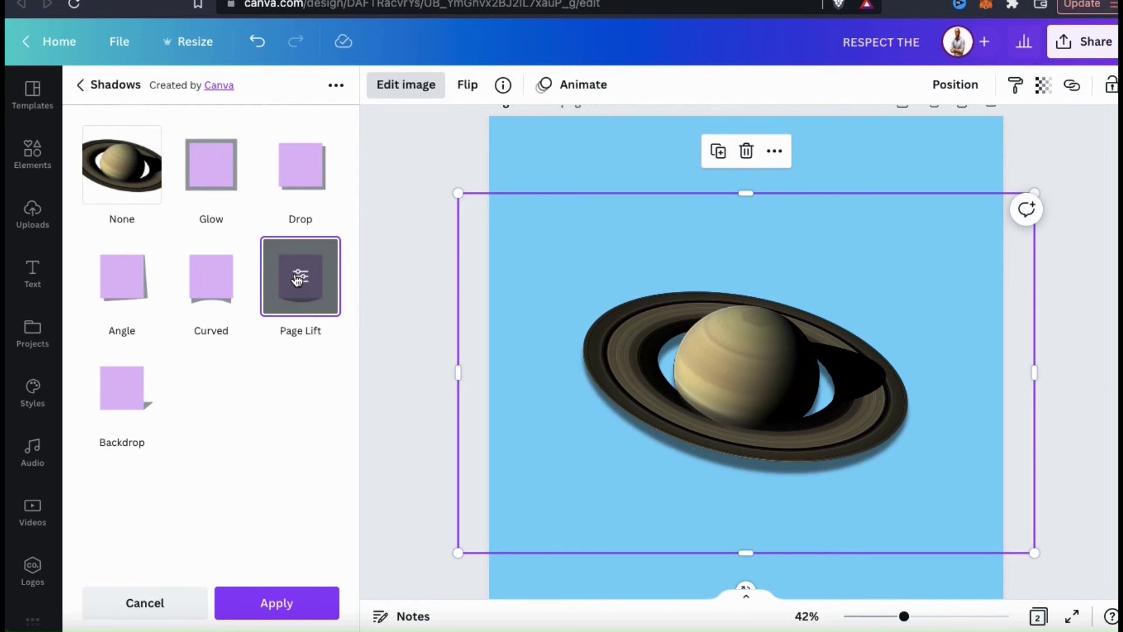
left_click(122, 389)
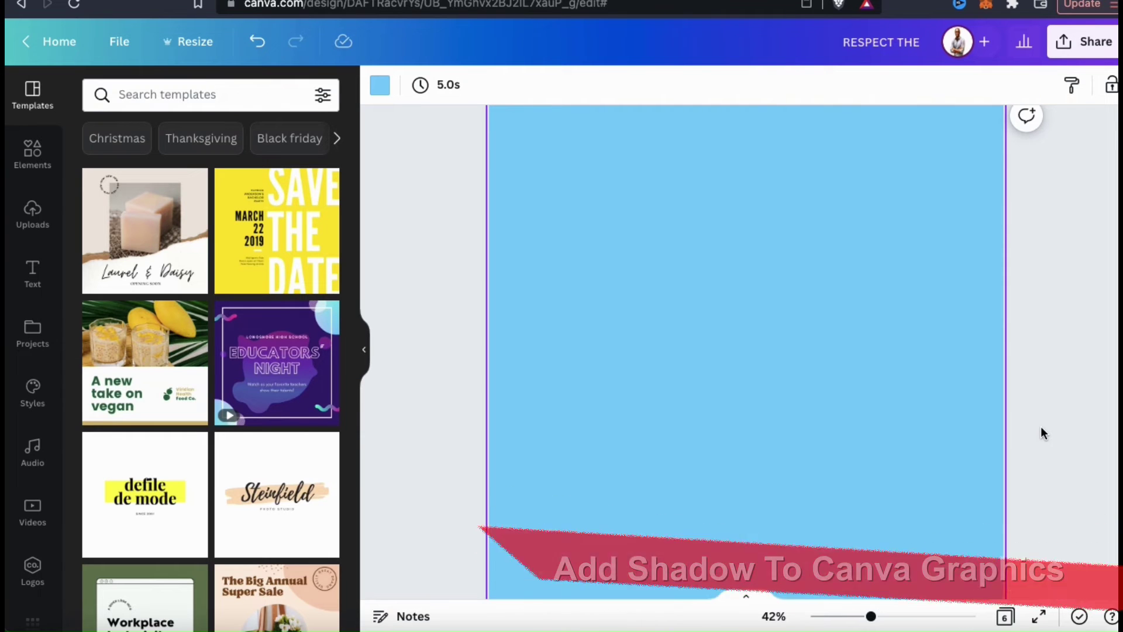
left_click(44, 153)
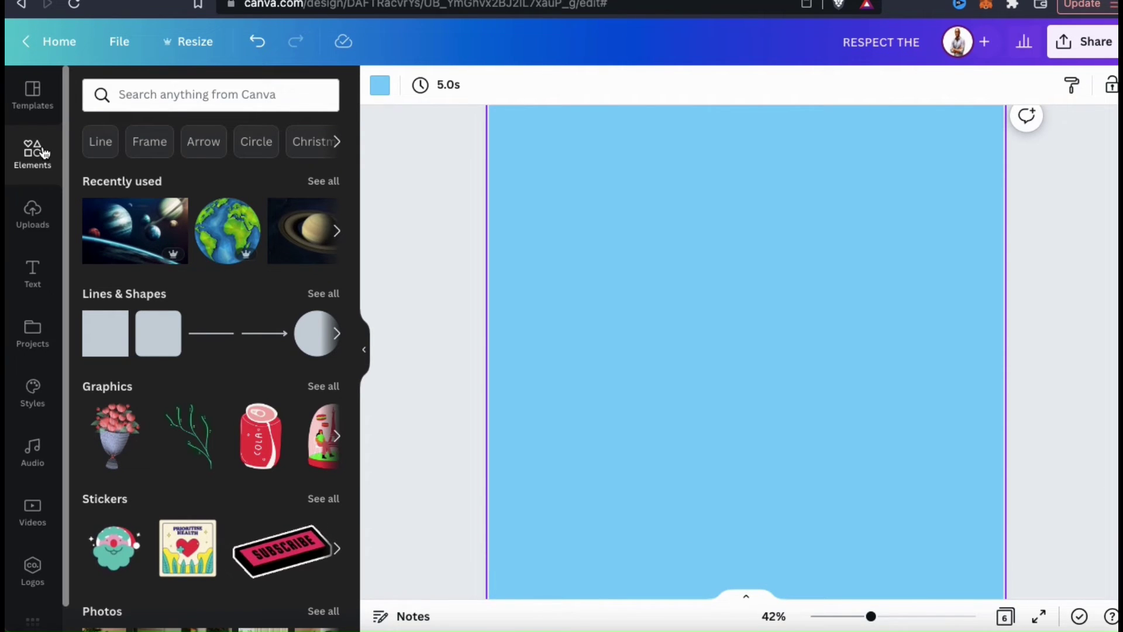
- Search Elements for 'EARTH', filter to Graphics, and add the black outline globe to the page
left_click(136, 97)
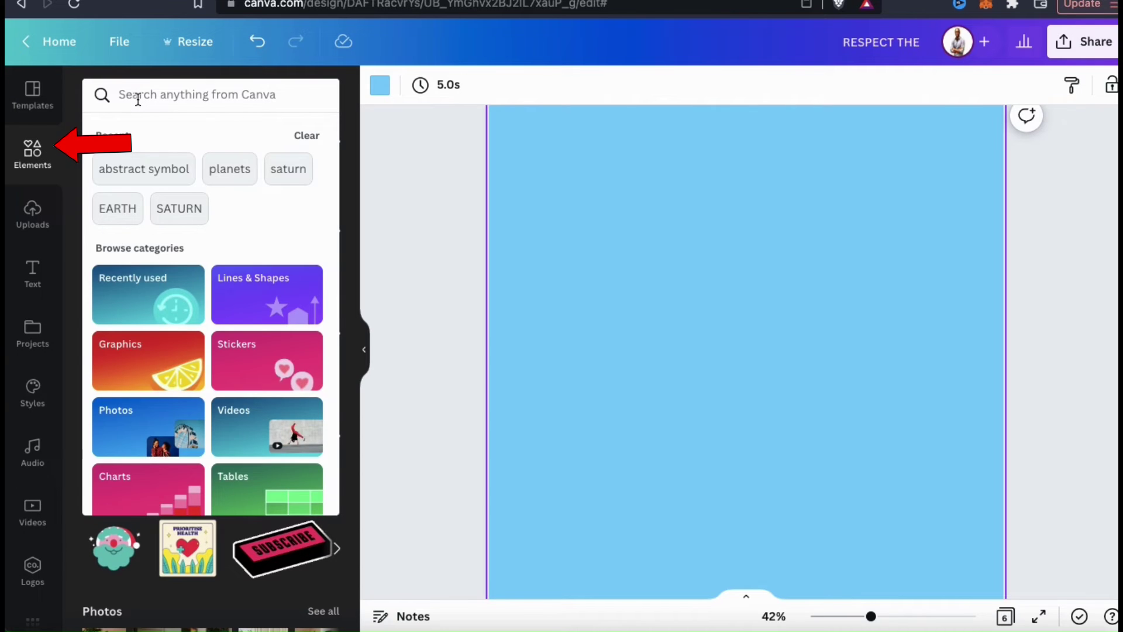
type("EARTH")
key("Return")
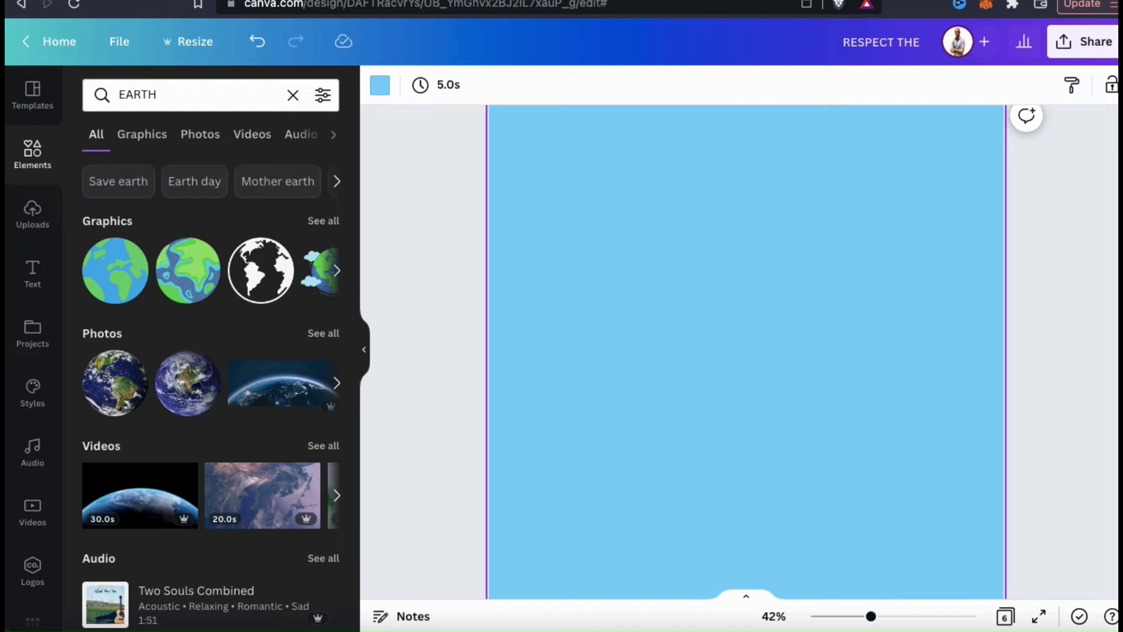
left_click(154, 137)
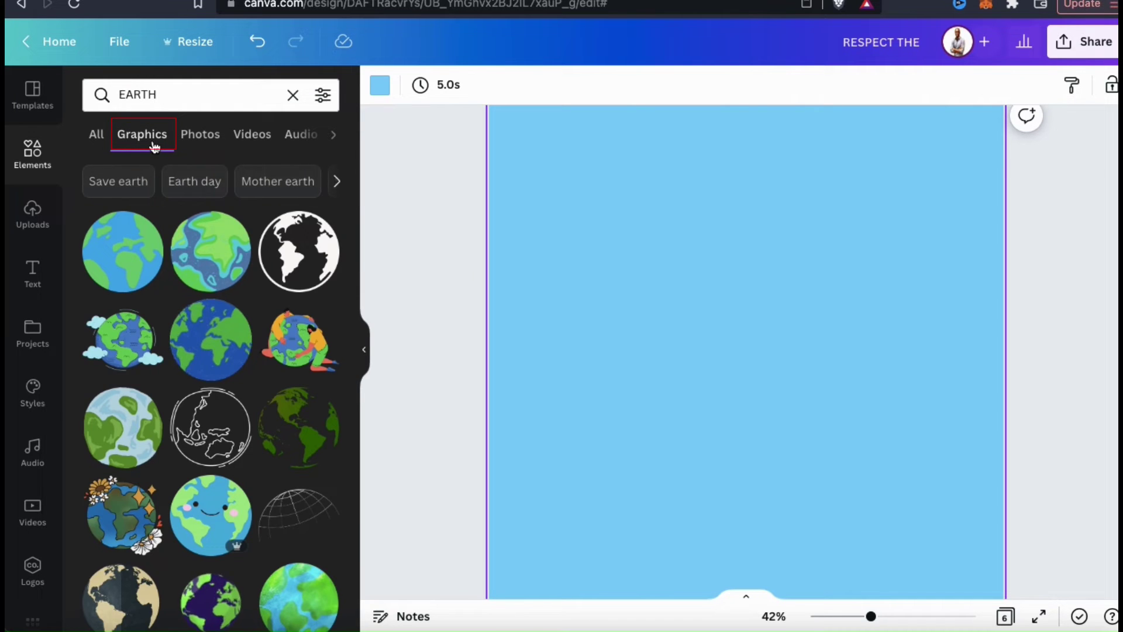
scroll(163, 200, "down", 1)
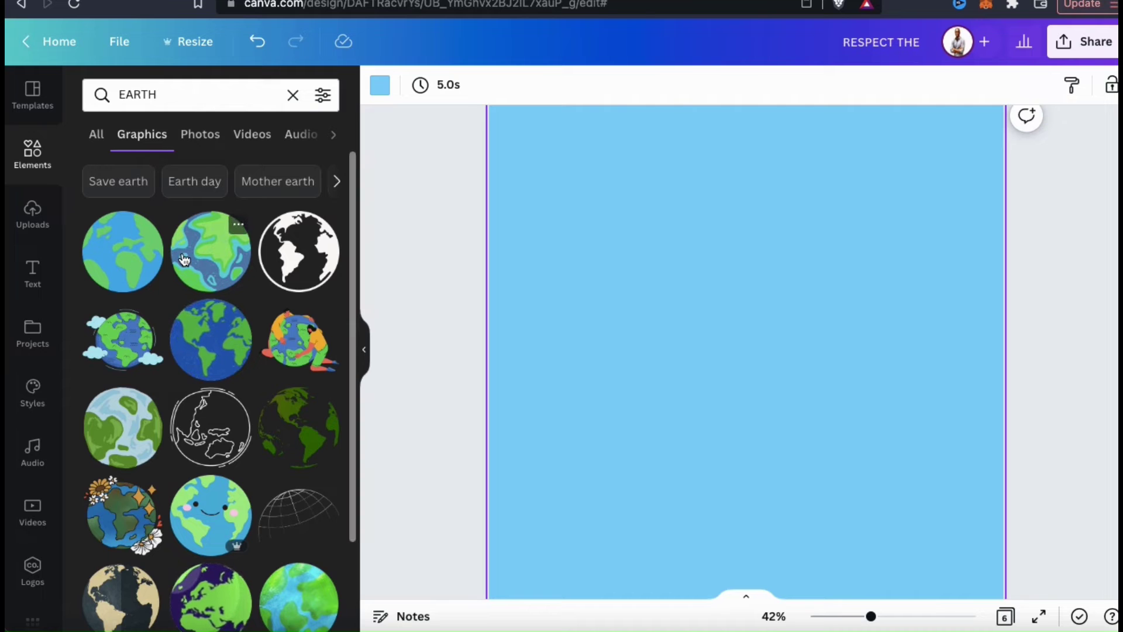
scroll(184, 259, "down", 6)
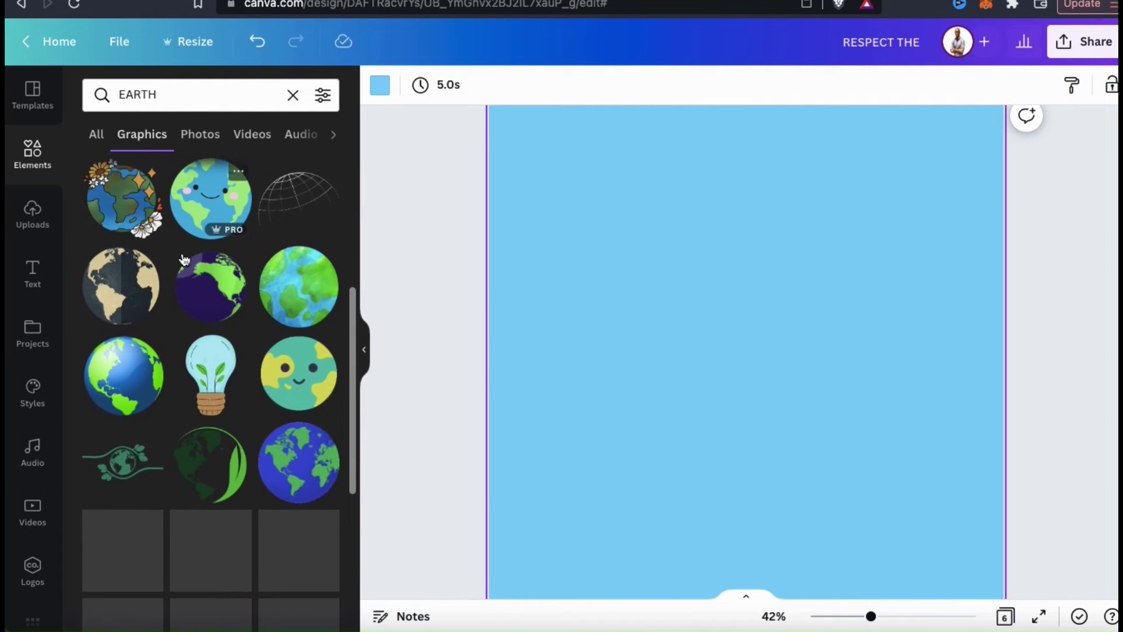
scroll(183, 260, "down", 3)
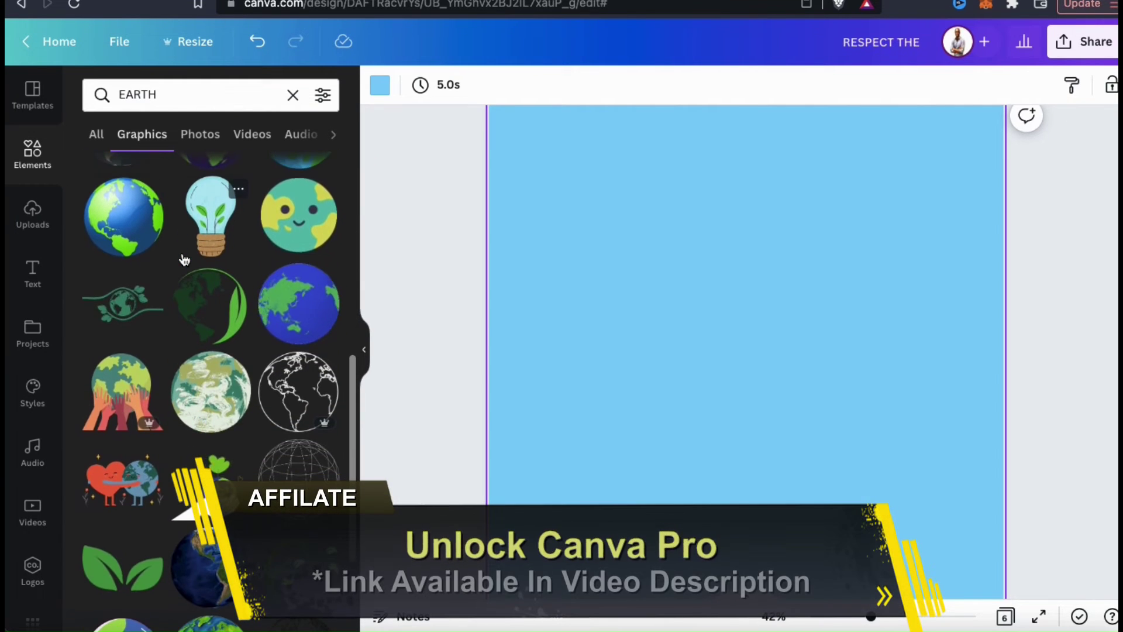
scroll(183, 259, "down", 8)
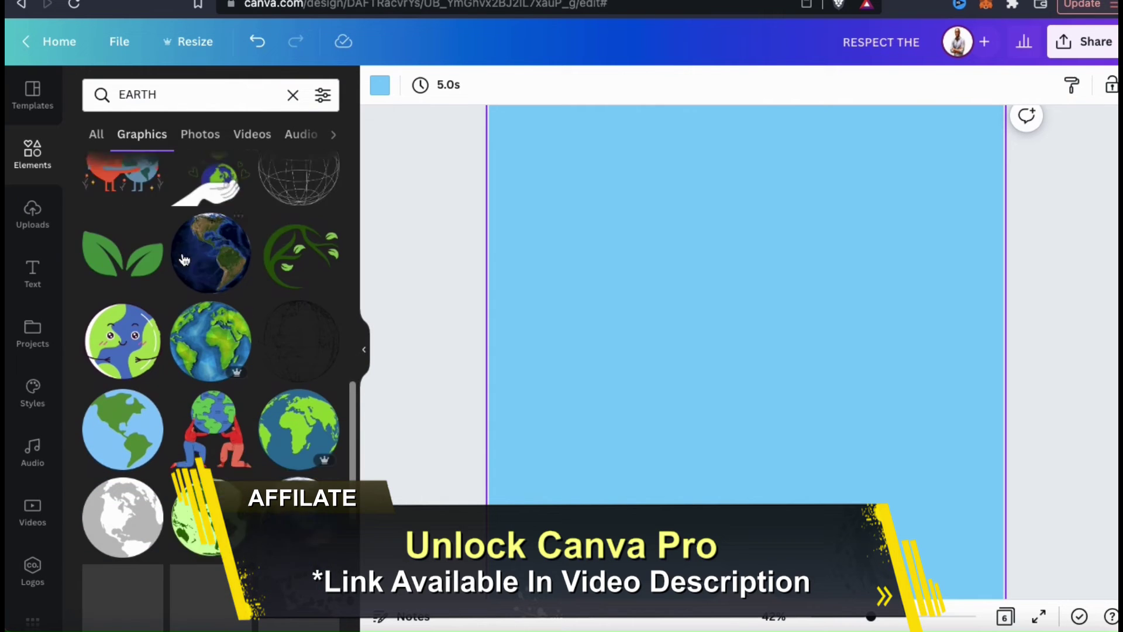
scroll(184, 259, "down", 3)
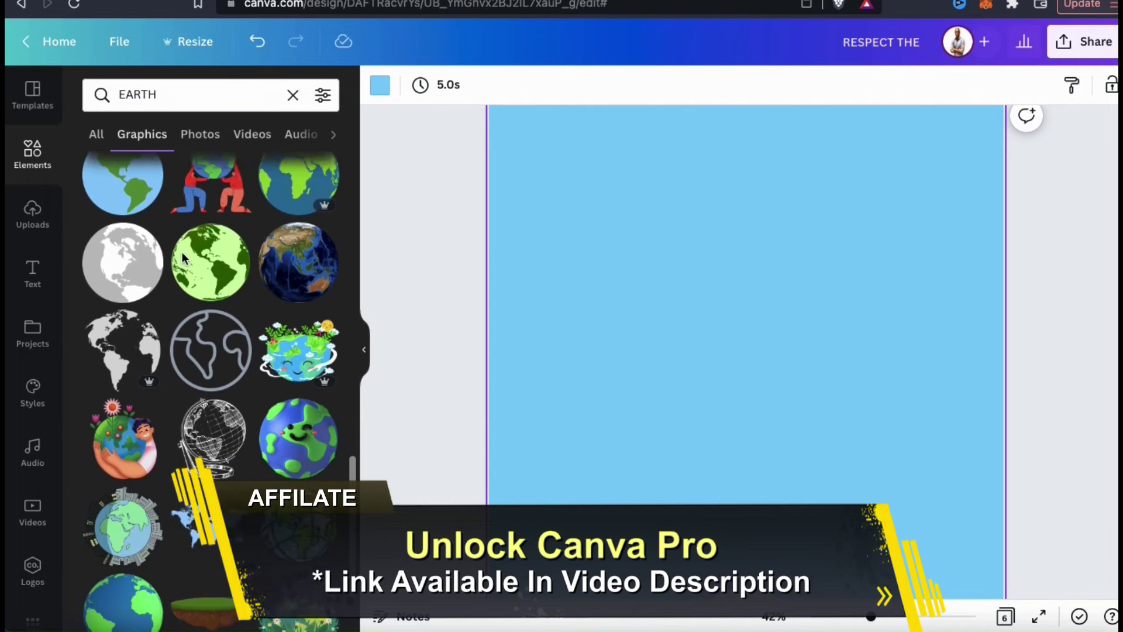
scroll(184, 260, "down", 8)
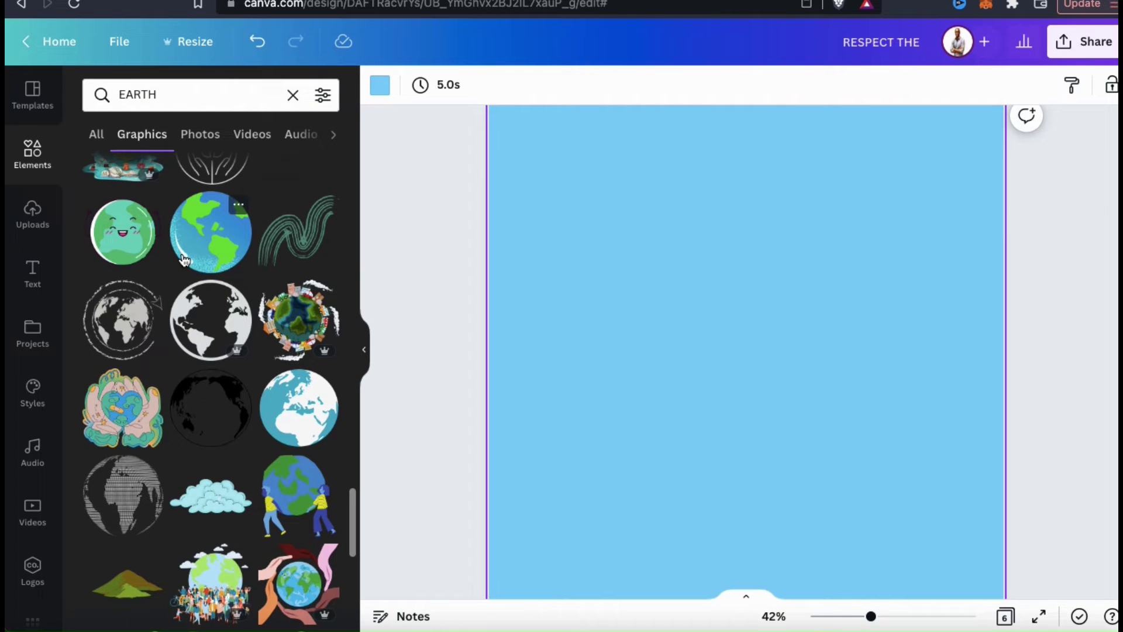
left_click(231, 316)
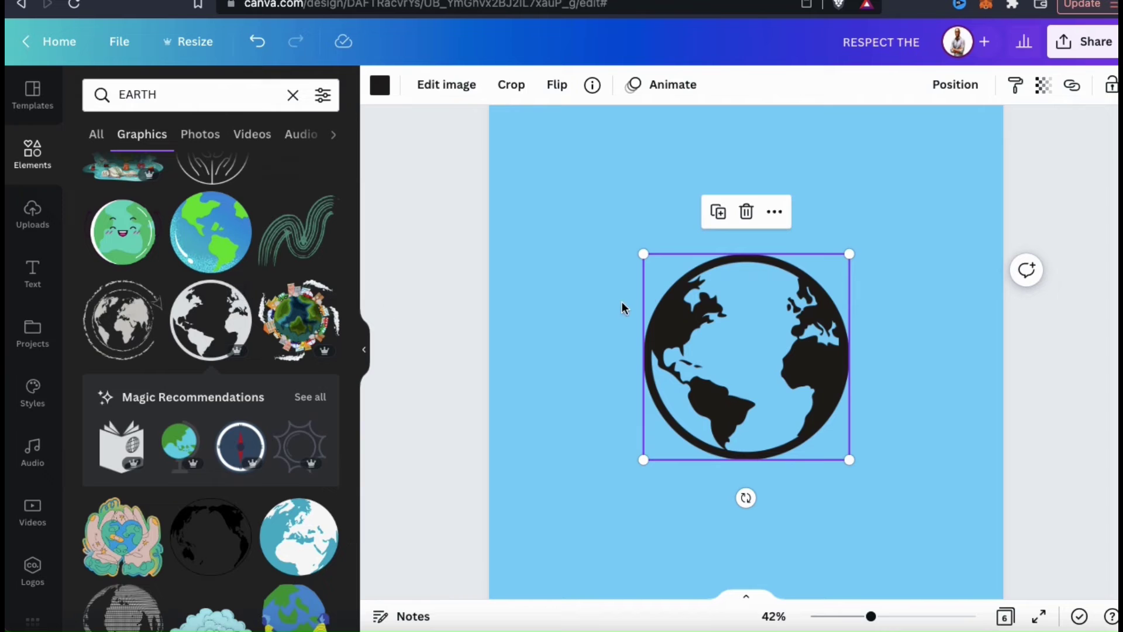
- Enlarge and centre the Earth graphic, then colour it green #099F41
left_click_drag(642, 253, 573, 183)
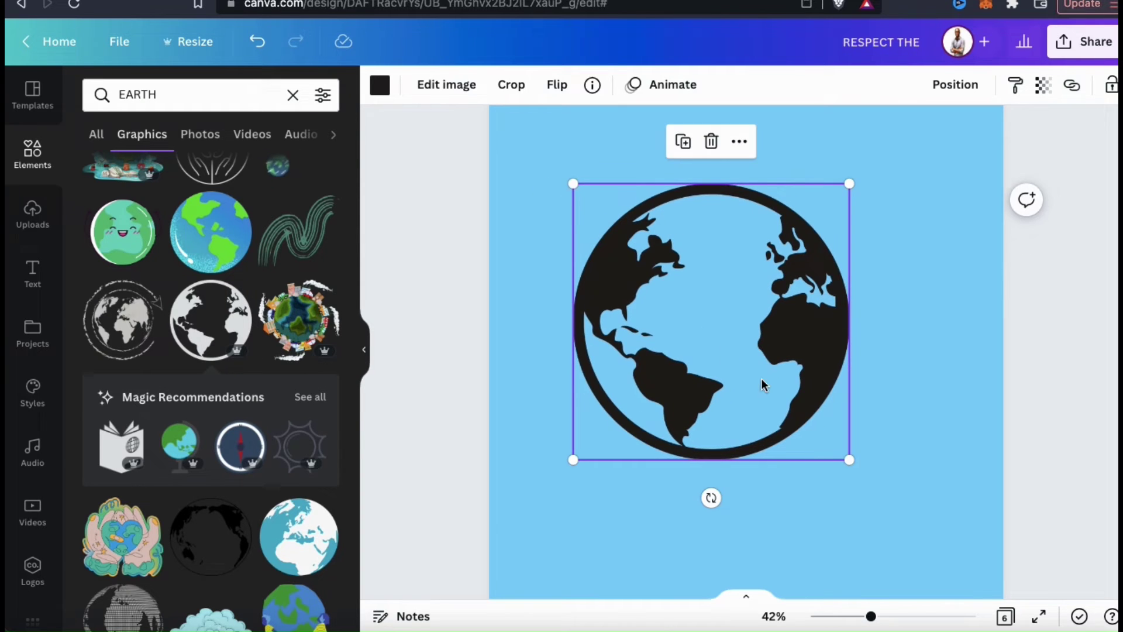
left_click_drag(849, 460, 905, 511)
left_click_drag(819, 370, 827, 374)
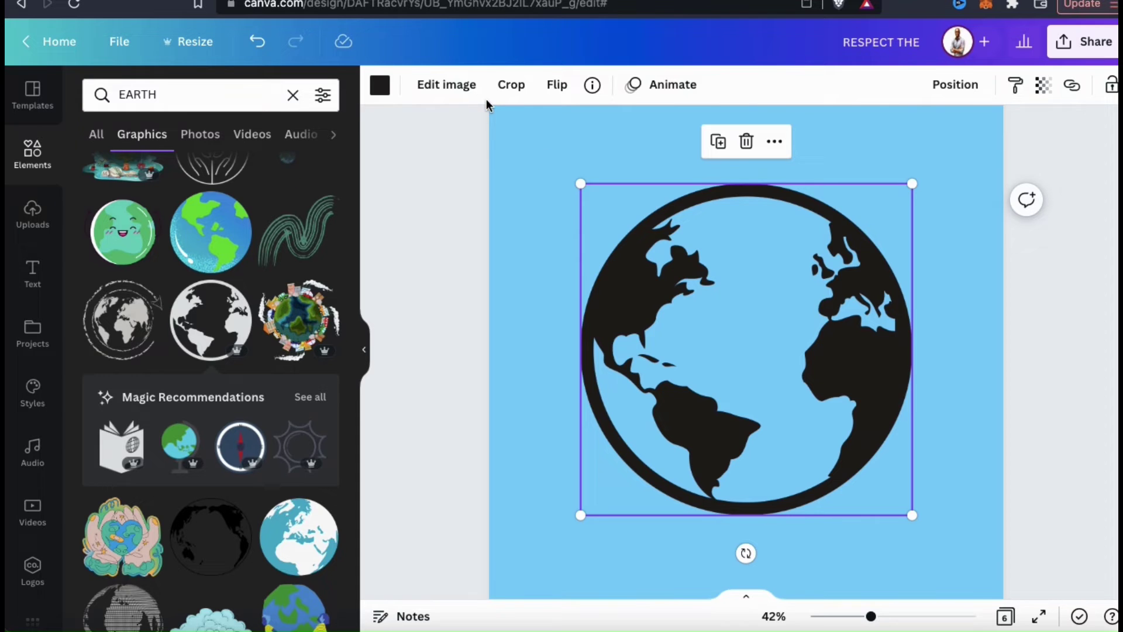
left_click(380, 86)
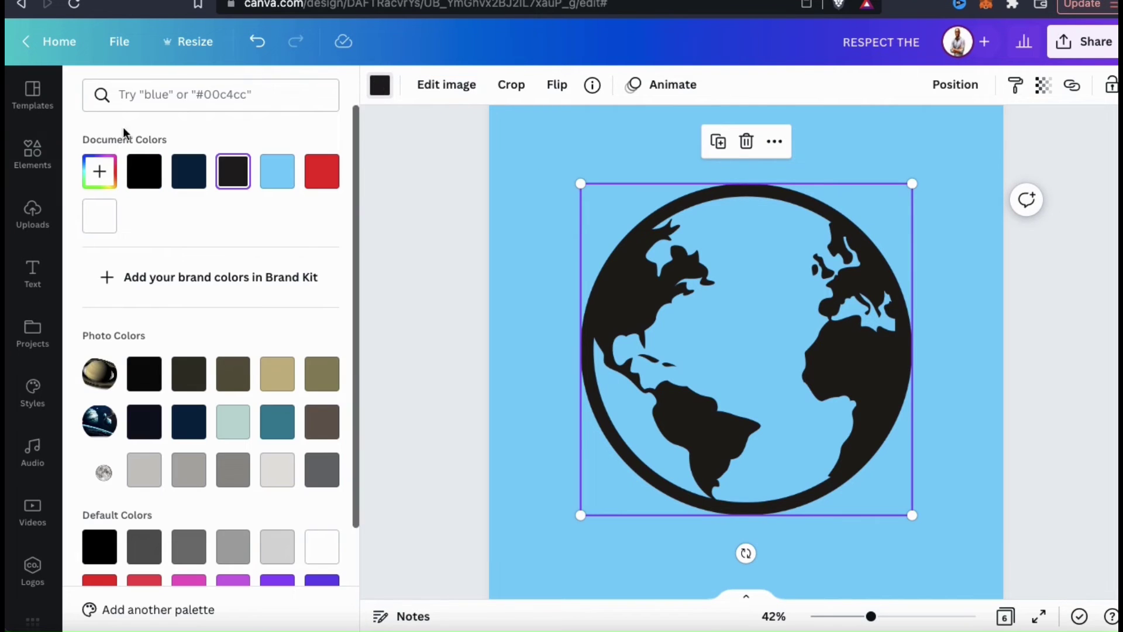
left_click(99, 171)
left_click_drag(307, 243, 305, 243)
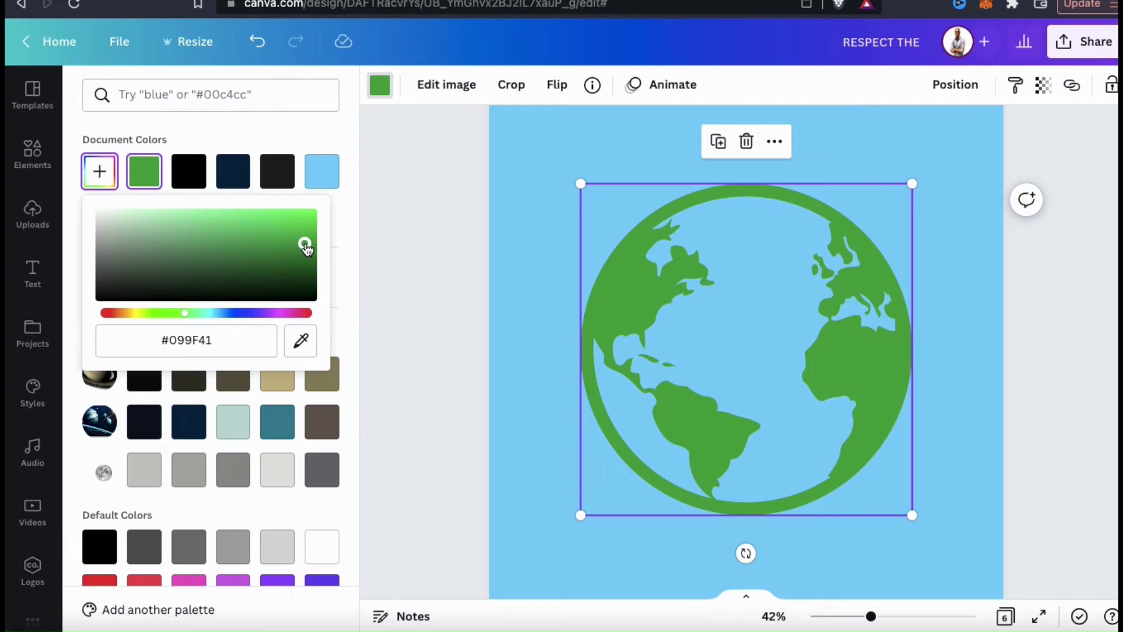
left_click(936, 306)
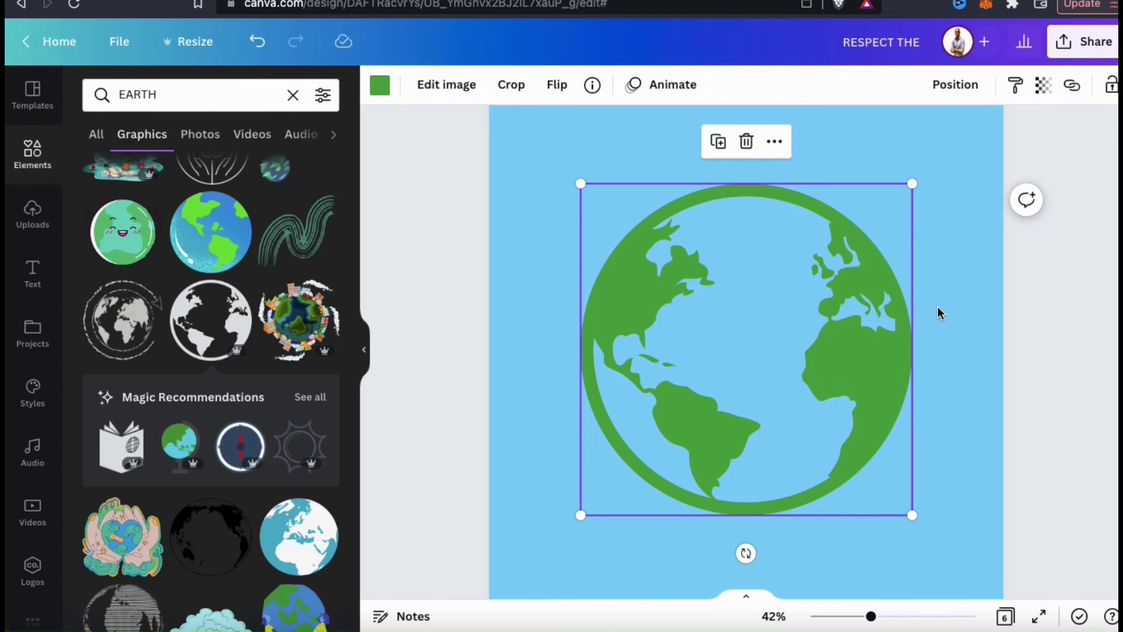
left_click(938, 308)
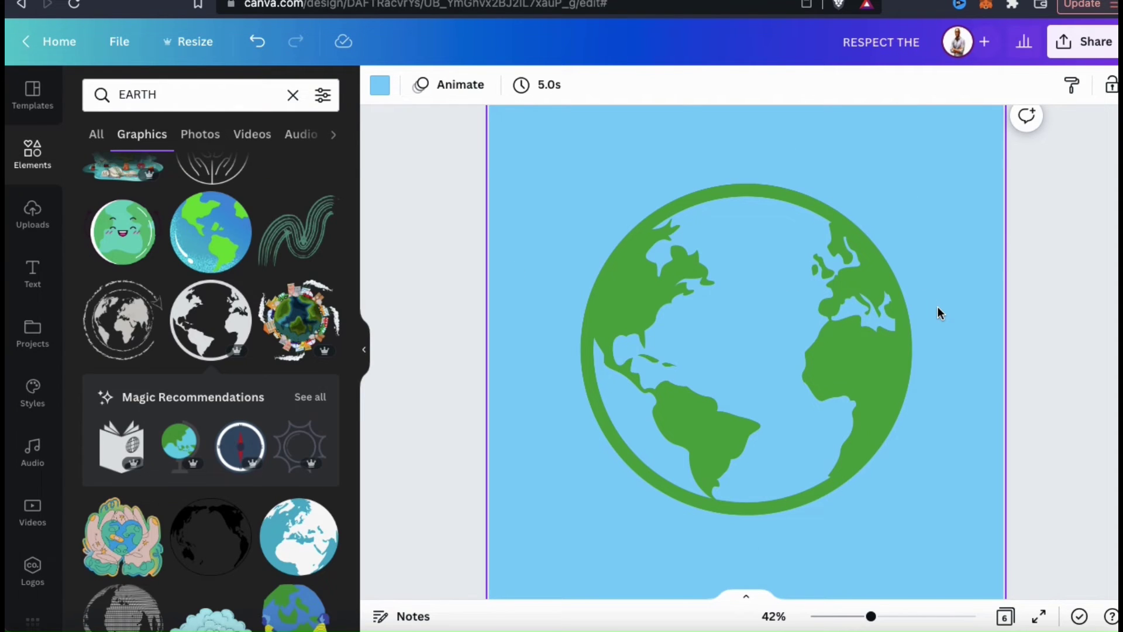
- Reselect the green globe and browse its image effects without applying any
left_click(866, 318)
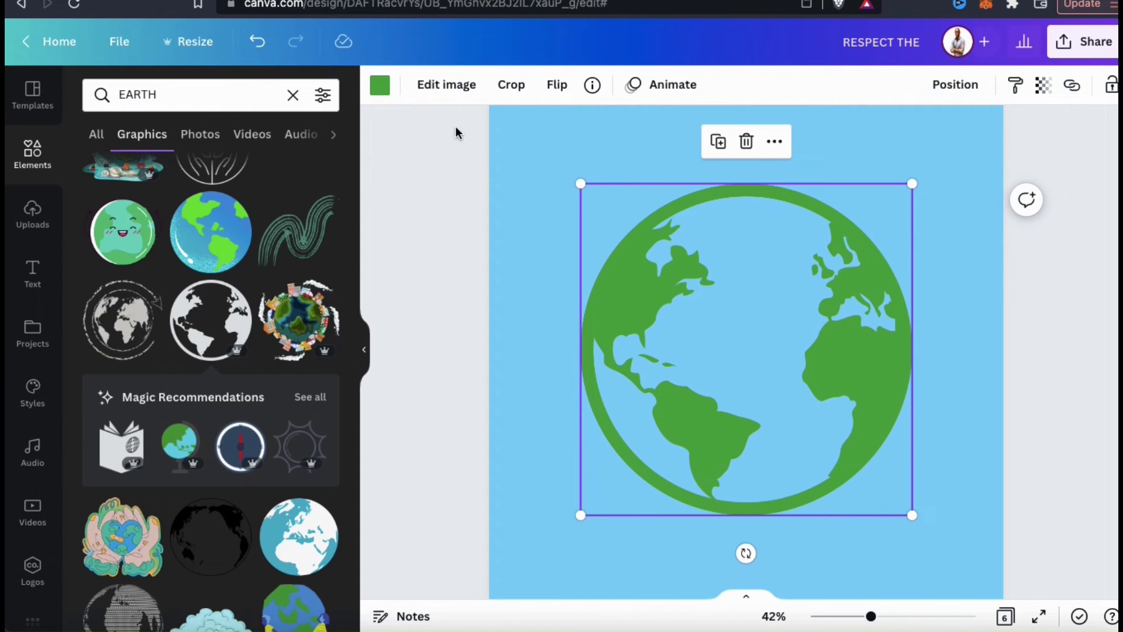
left_click(450, 93)
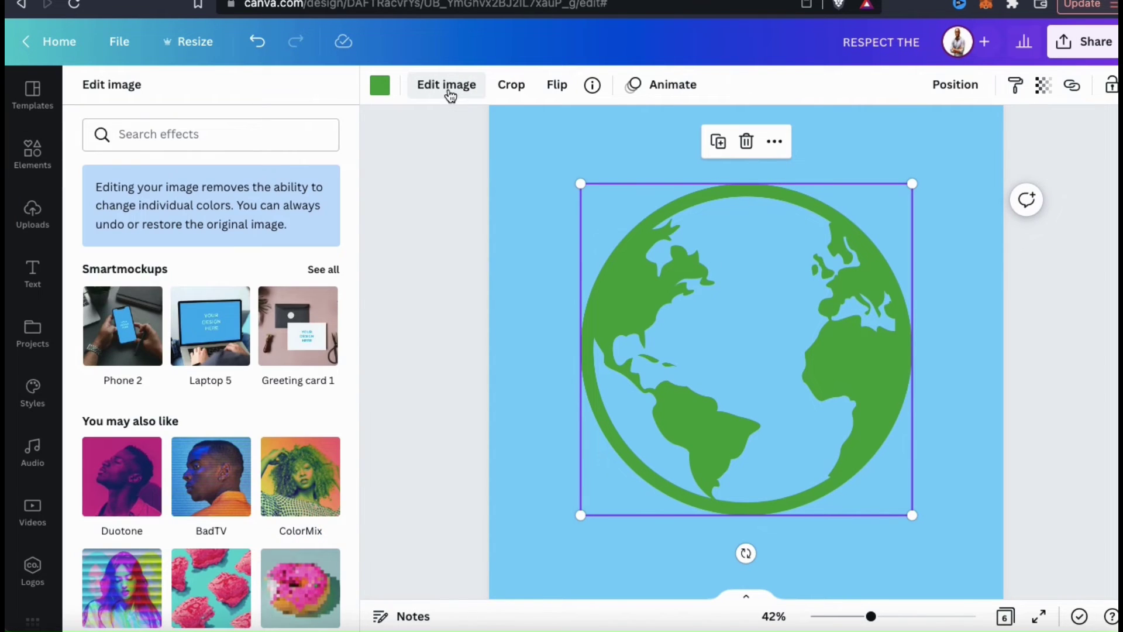
scroll(275, 248, "down", 3)
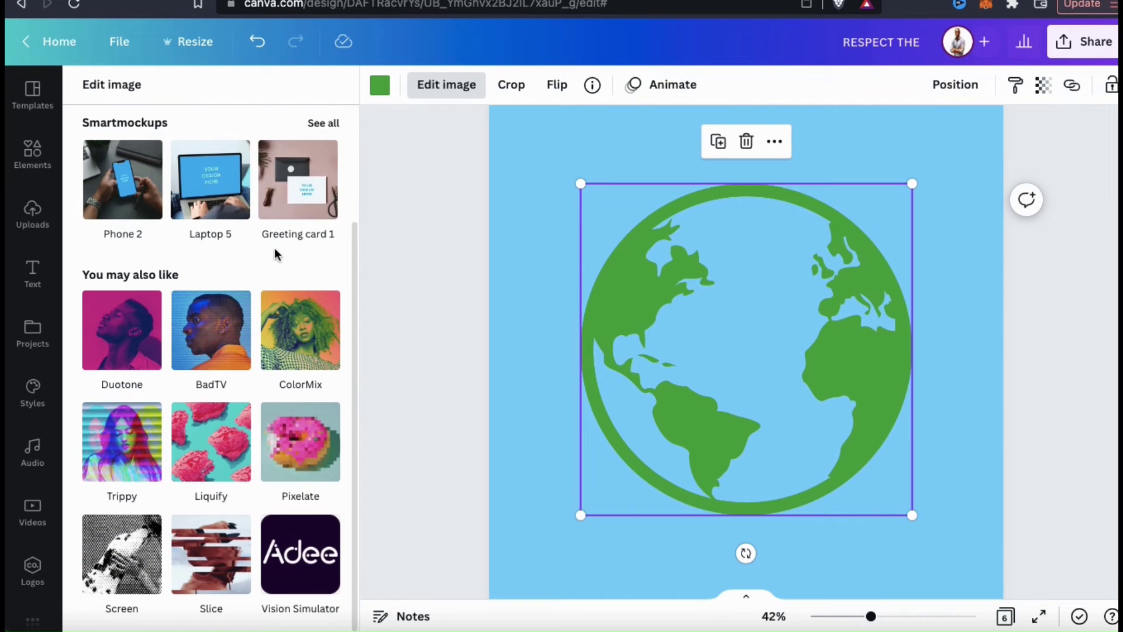
scroll(276, 251, "up", 3)
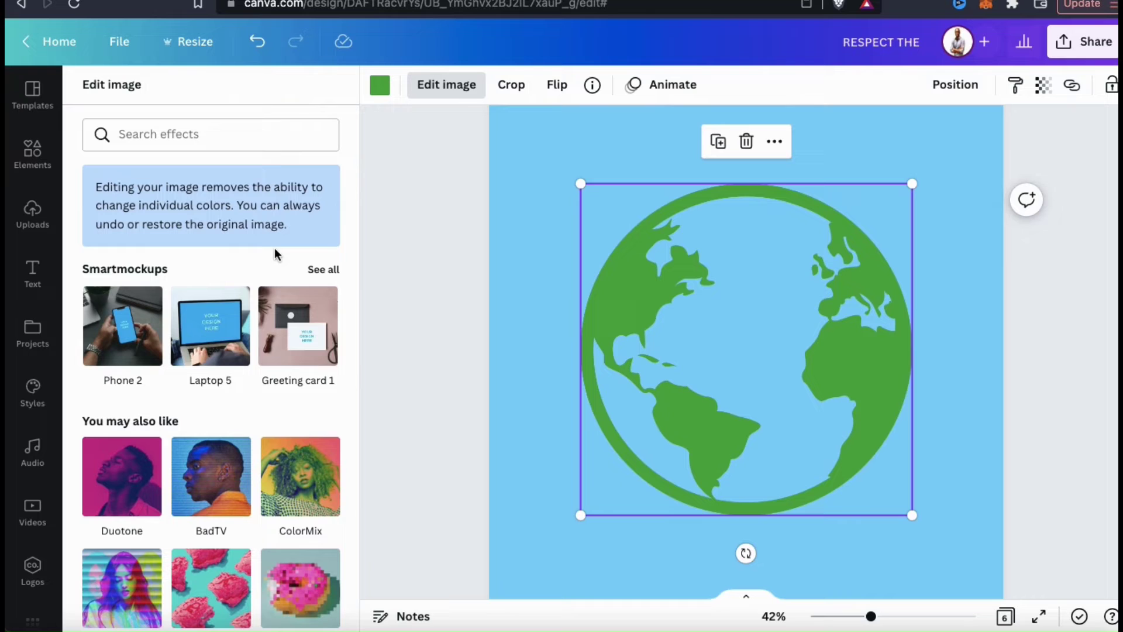
key("Escape")
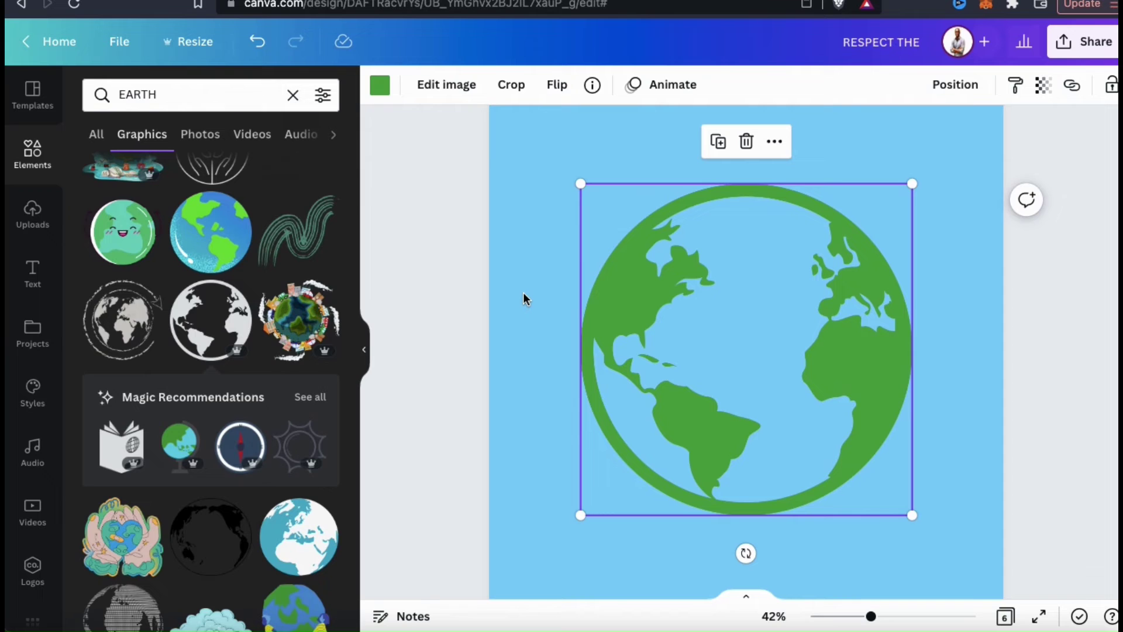
right_click(686, 304)
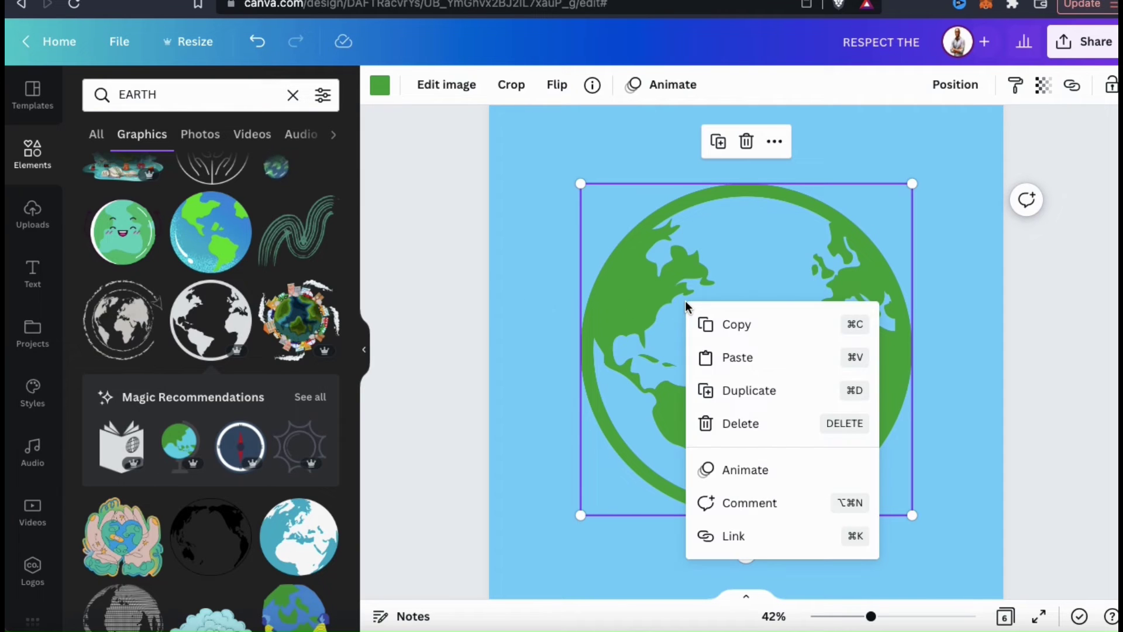
- Duplicate the green globe, offset the copy, colour it black and send it behind the original
left_click(732, 392)
left_click_drag(732, 392, 740, 401)
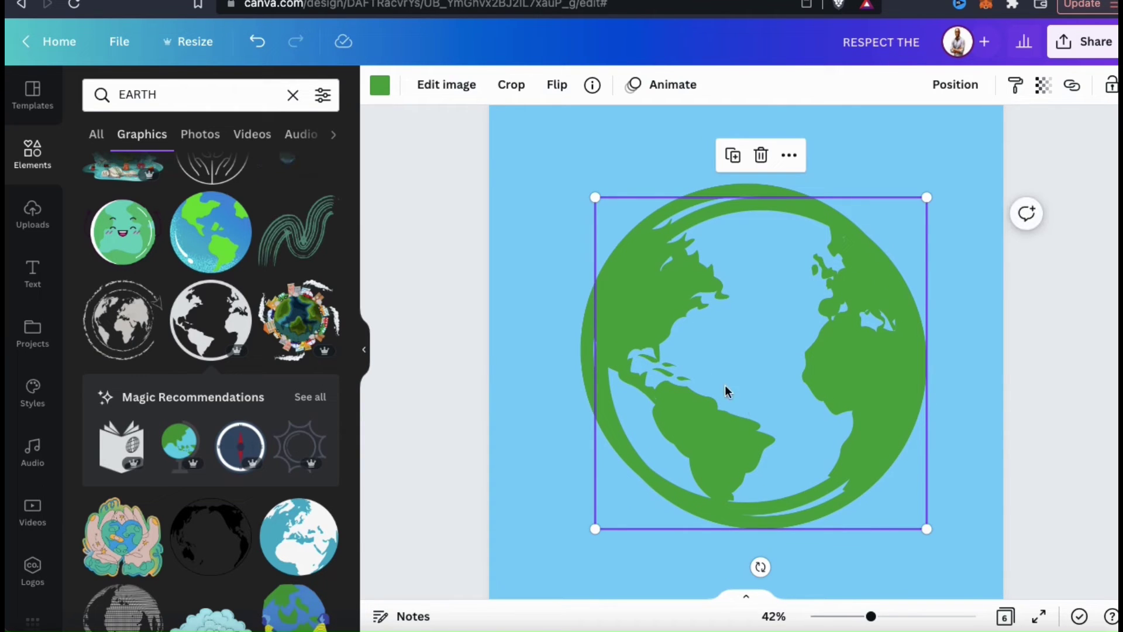
left_click(382, 88)
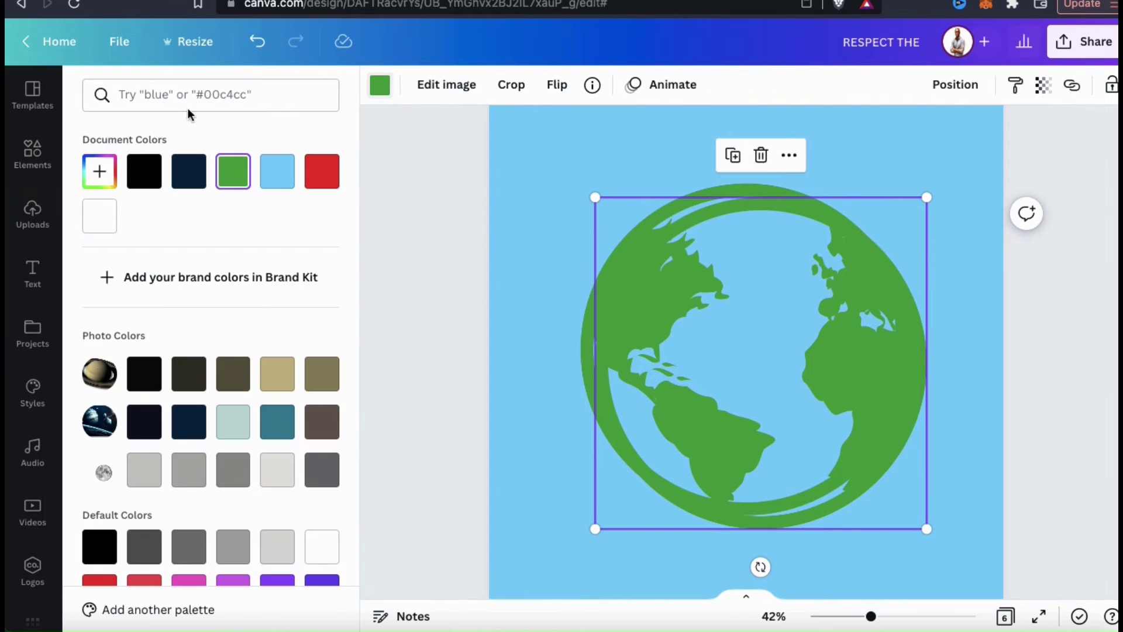
left_click(144, 177)
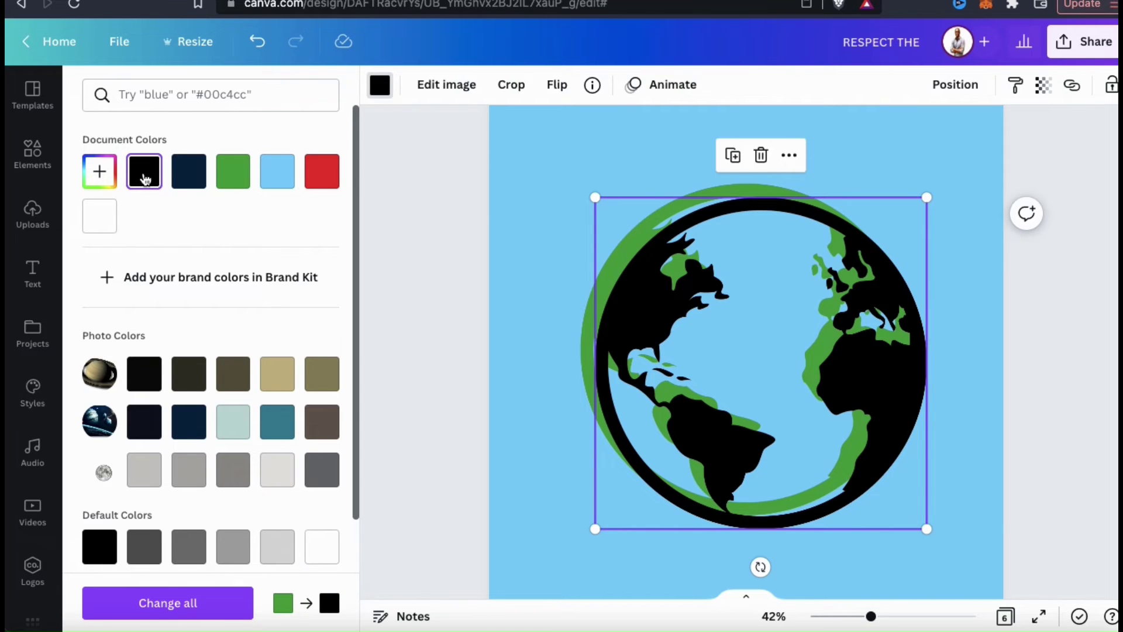
left_click(955, 88)
left_click(909, 136)
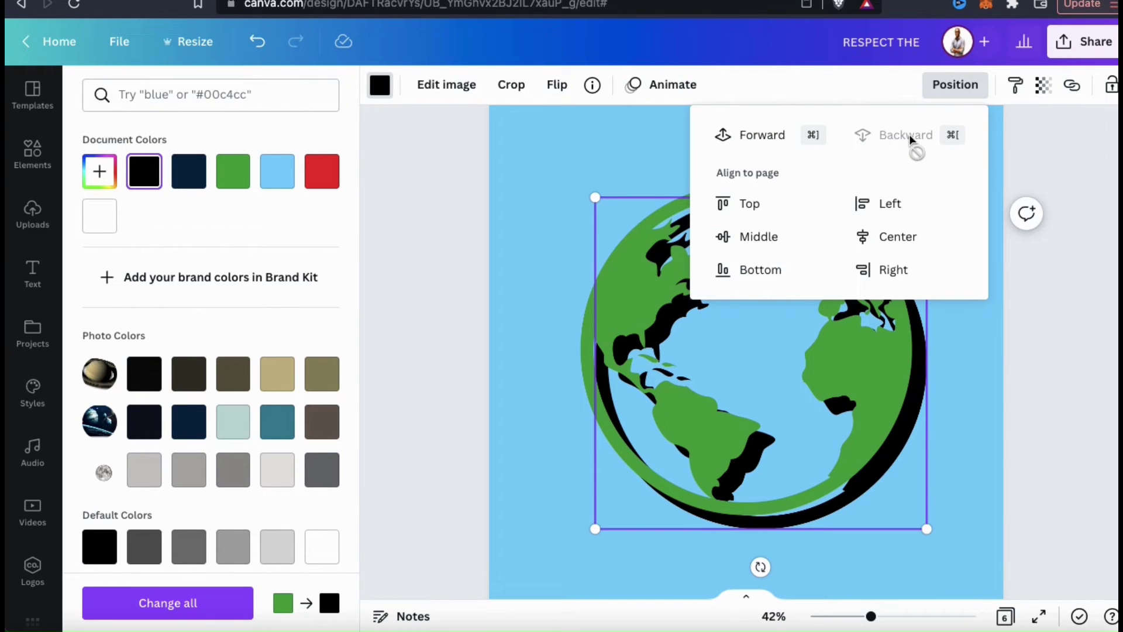
left_click(963, 342)
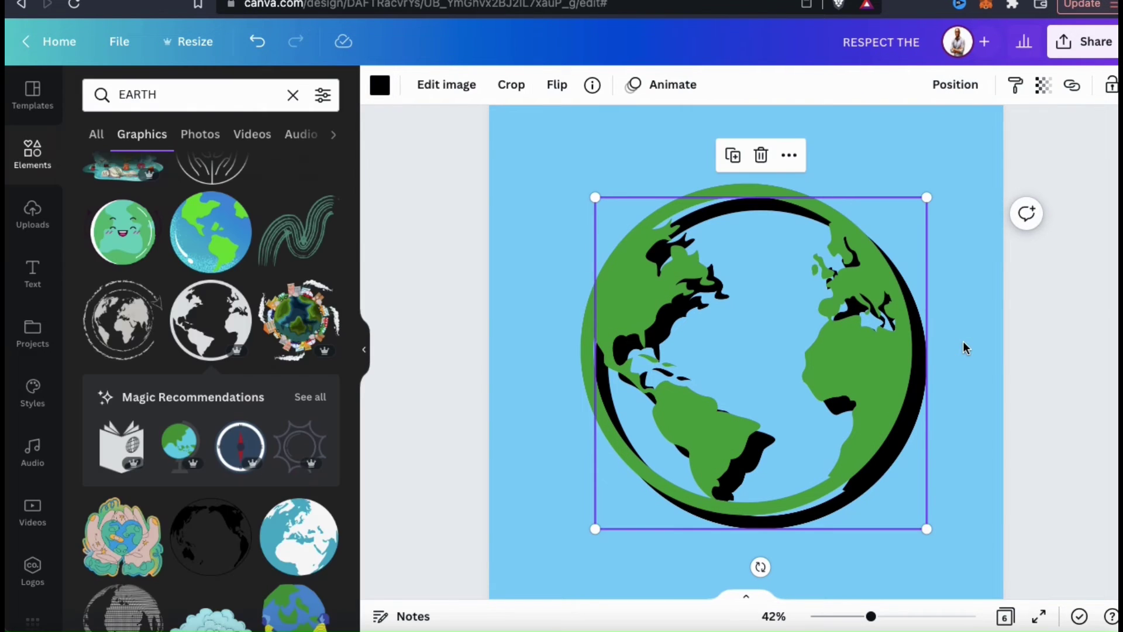
- Set the black shadow globe's transparency to 42
left_click(1048, 101)
left_click_drag(1039, 157, 942, 154)
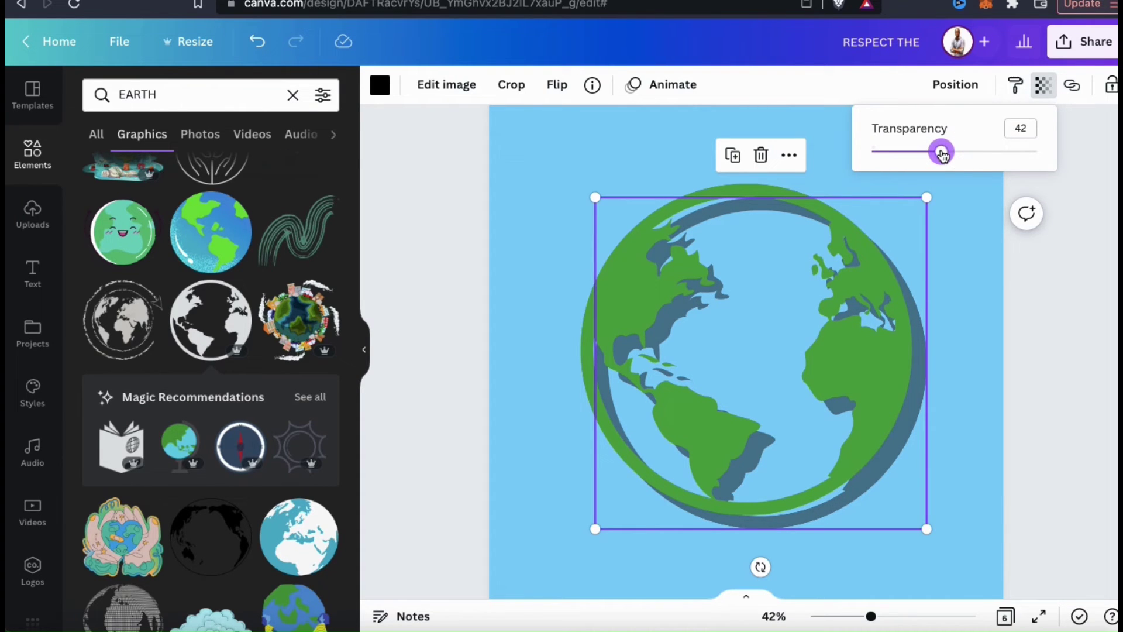
left_click(961, 316)
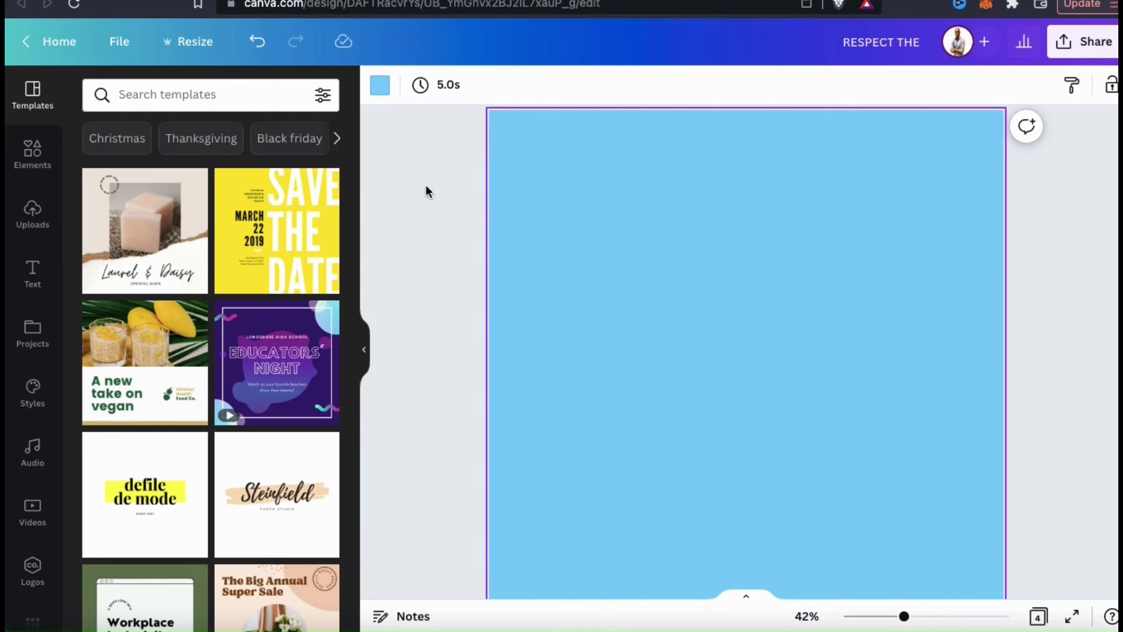
- Upload the full-moon photo, add it to the light-blue page, and open its image-editing effects
left_click(32, 229)
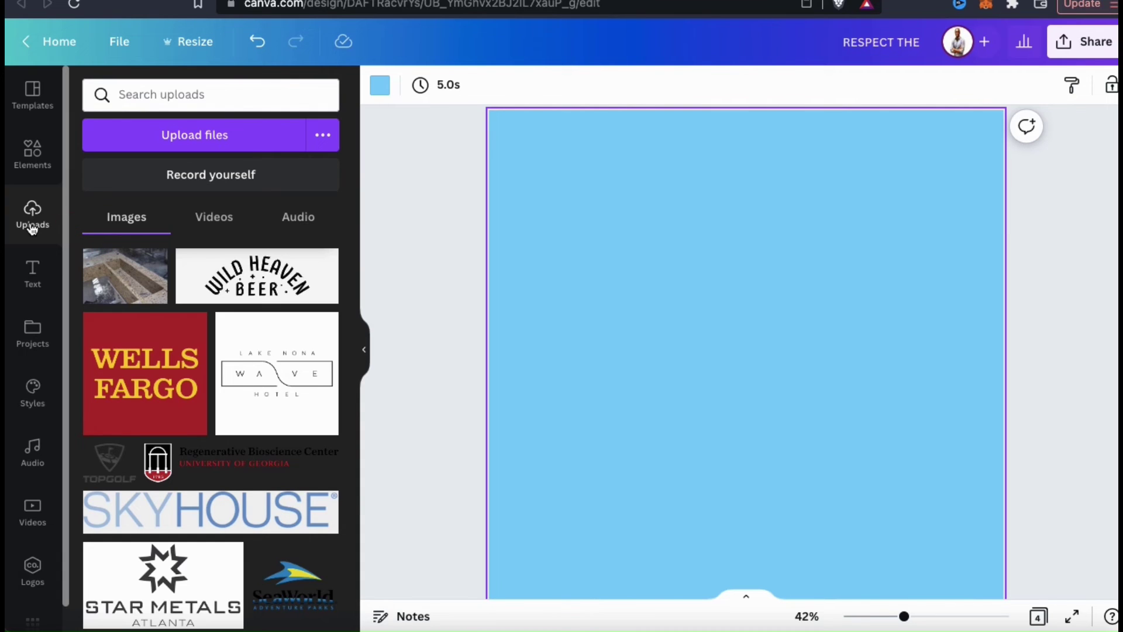
left_click(201, 146)
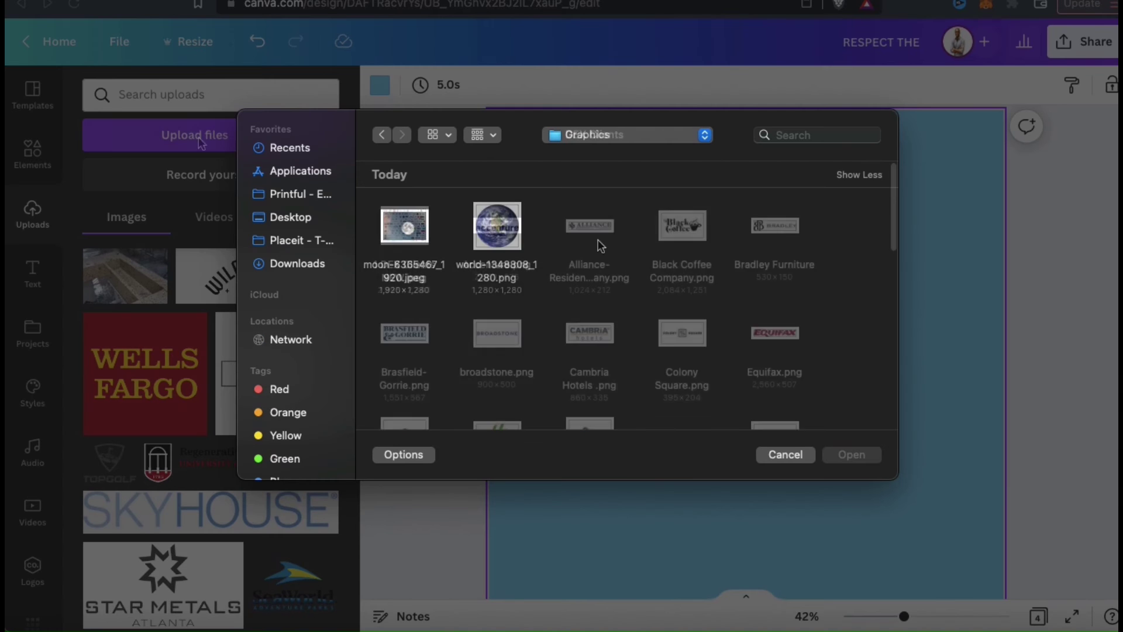
double_click(402, 222)
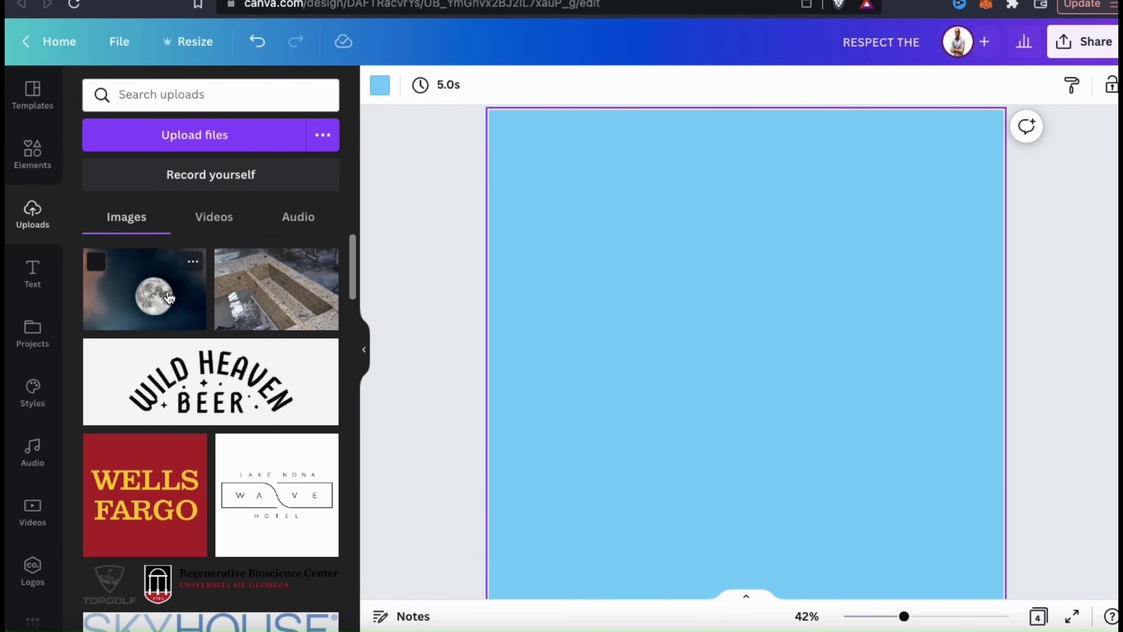
left_click(169, 298)
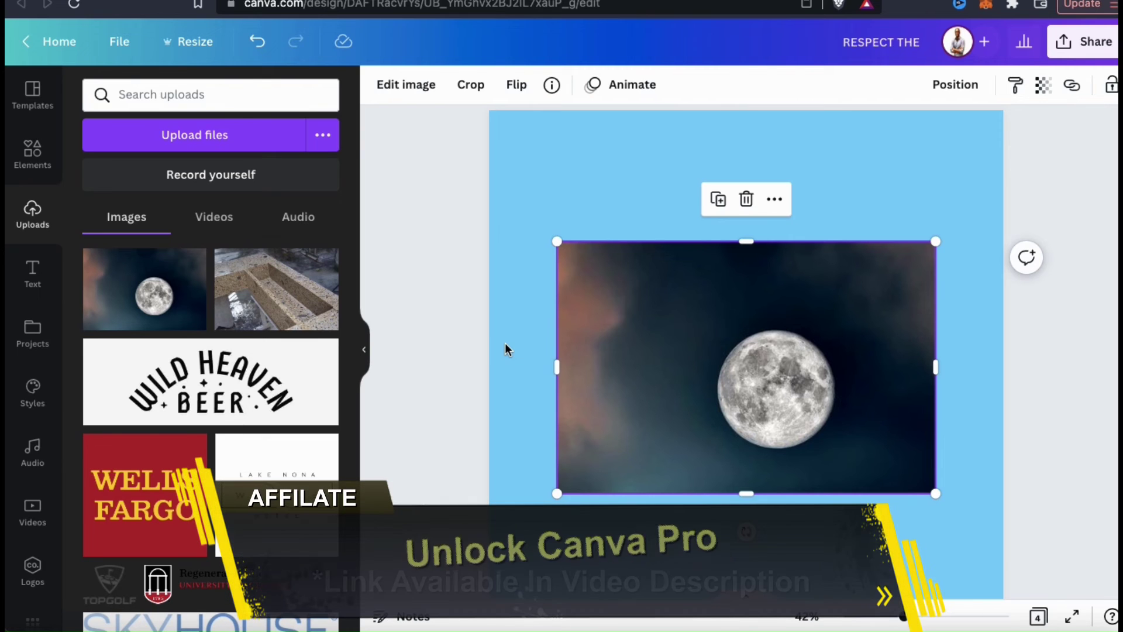
left_click(505, 344)
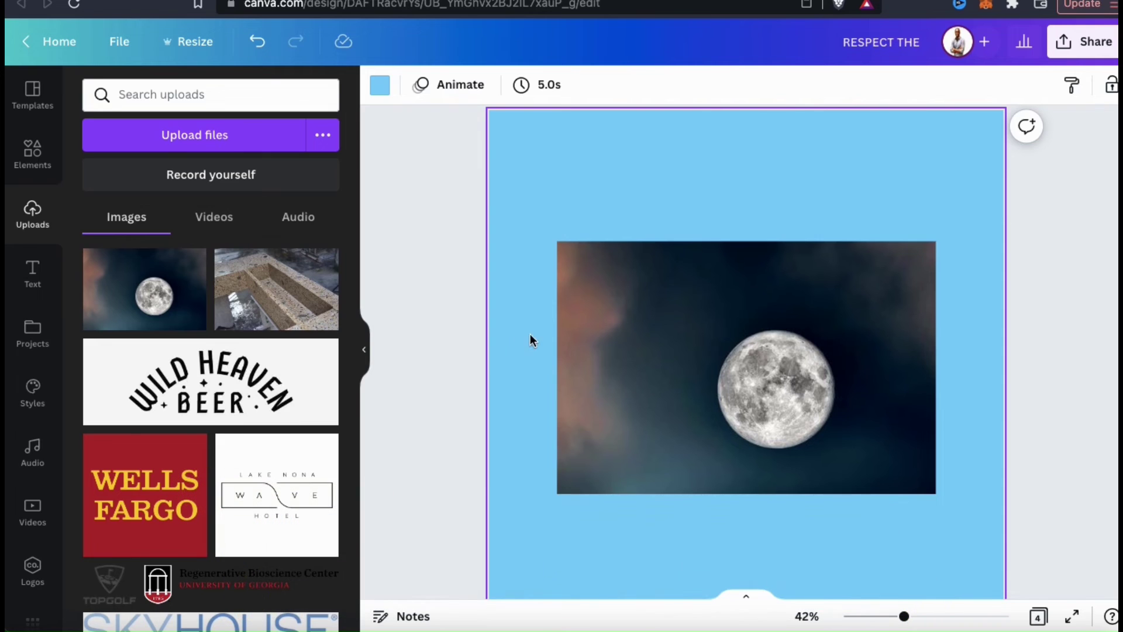
left_click(622, 320)
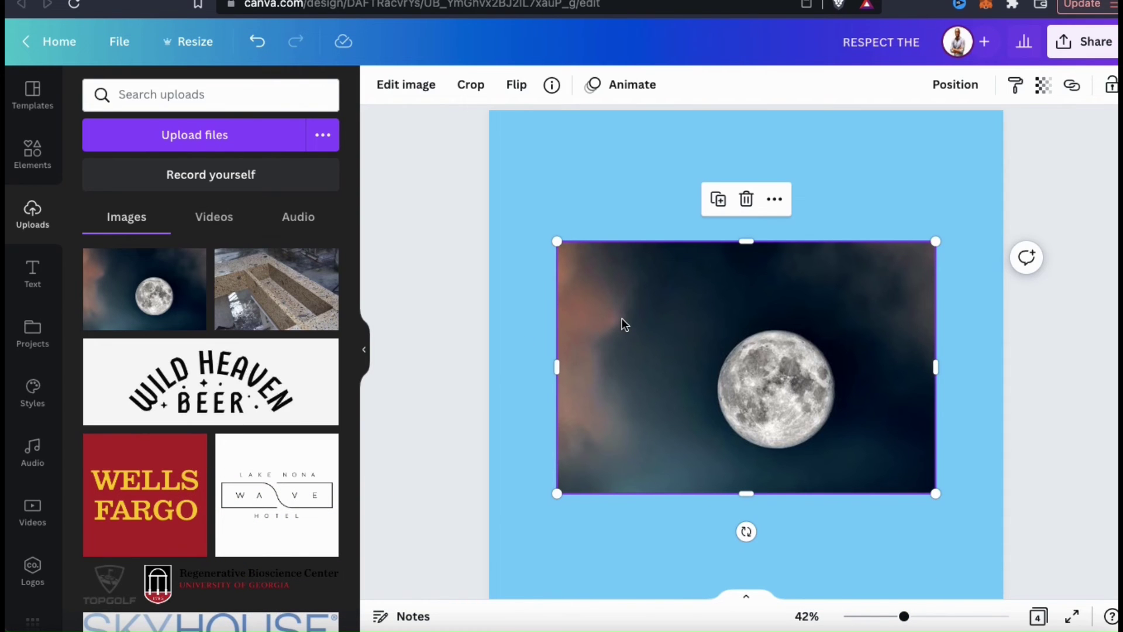
left_click(403, 92)
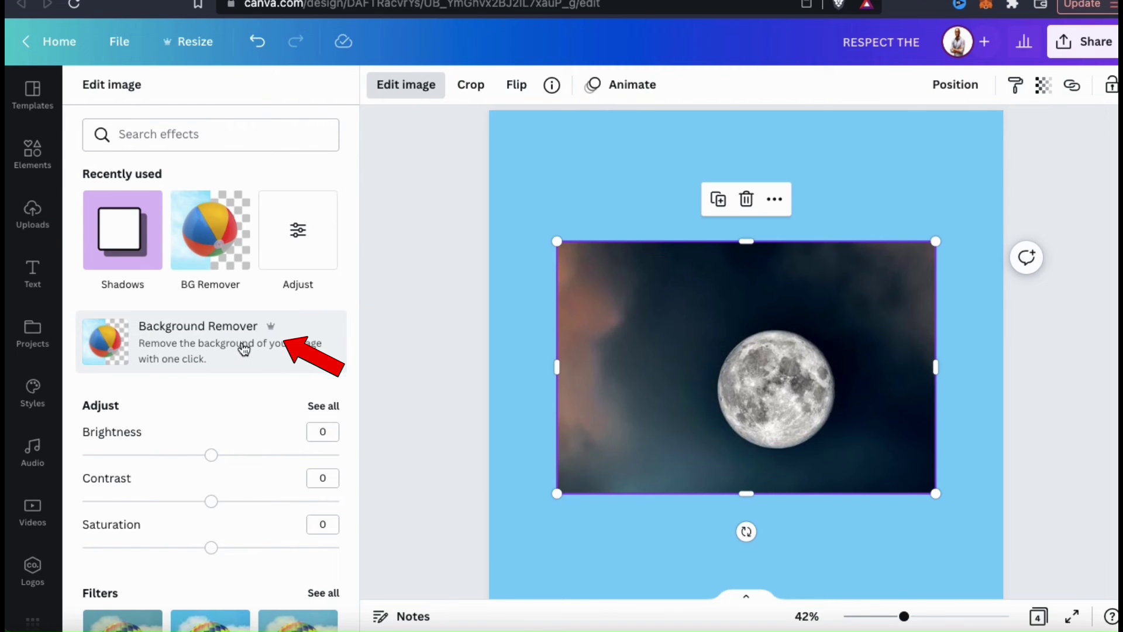
- Remove the moon photo's dark background, then enlarge and centre the cut-out moon
left_click(244, 349)
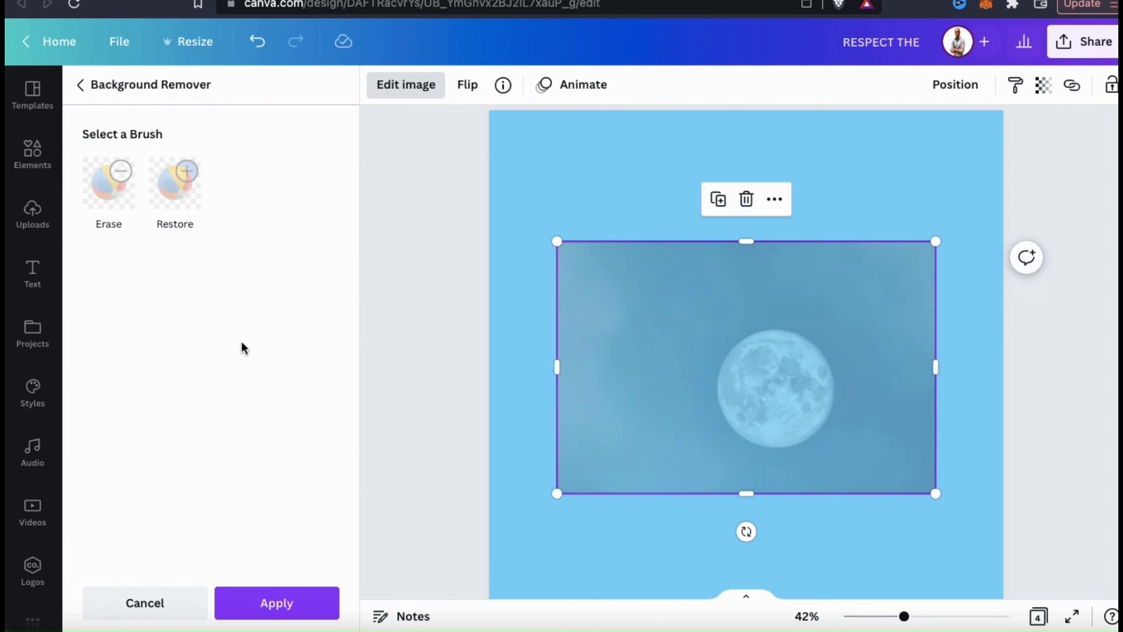
left_click_drag(677, 302, 550, 220)
left_click_drag(870, 471, 969, 557)
left_click_drag(787, 399, 764, 378)
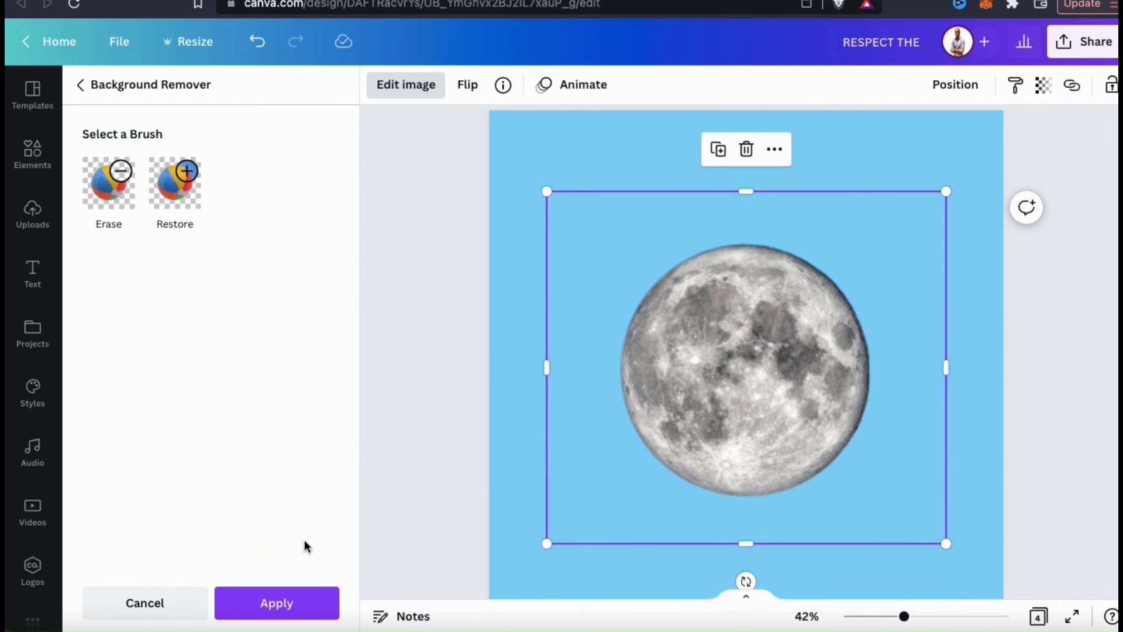
left_click(291, 610)
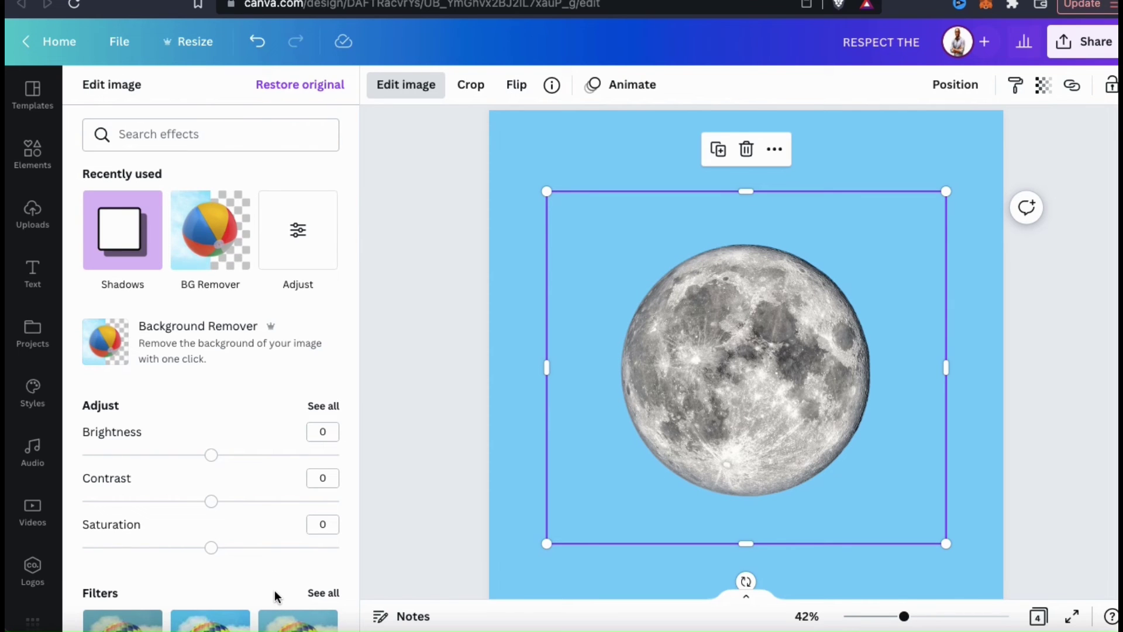
left_click(508, 436)
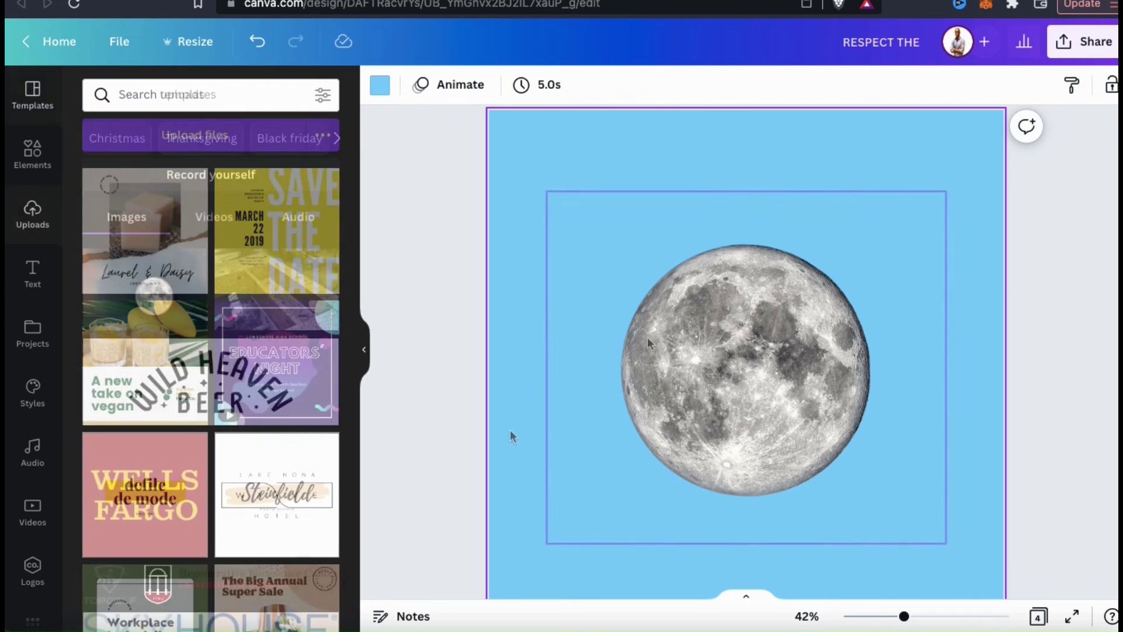
- Copy and paste the cut-out moon so a slightly offset duplicate overlaps the original
left_click(677, 335)
right_click(676, 337)
left_click(714, 316)
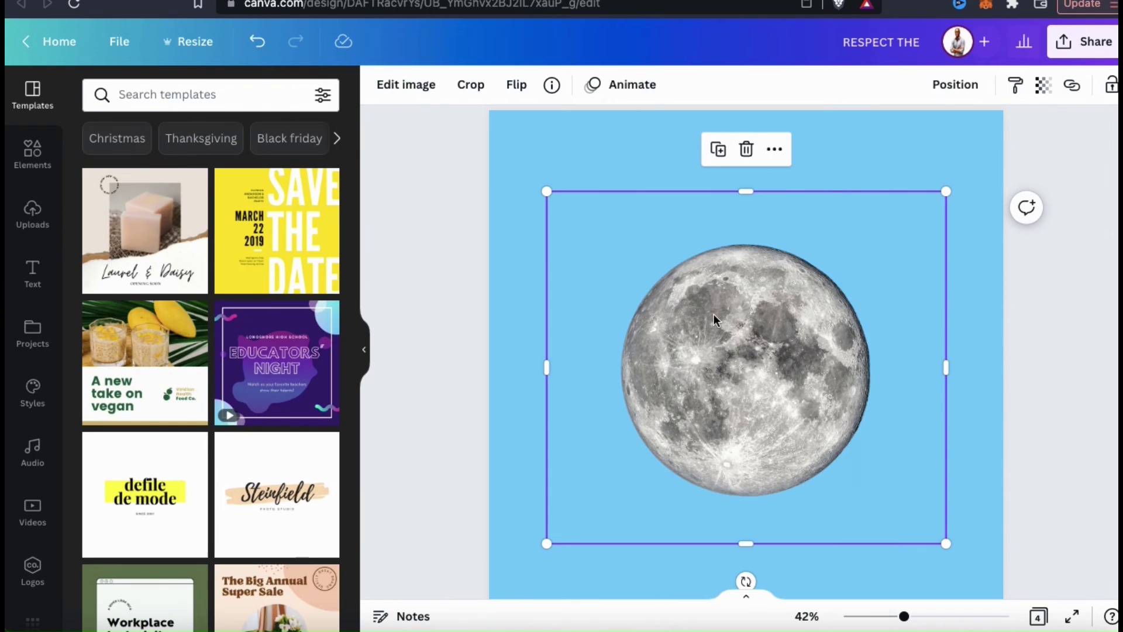
right_click(714, 319)
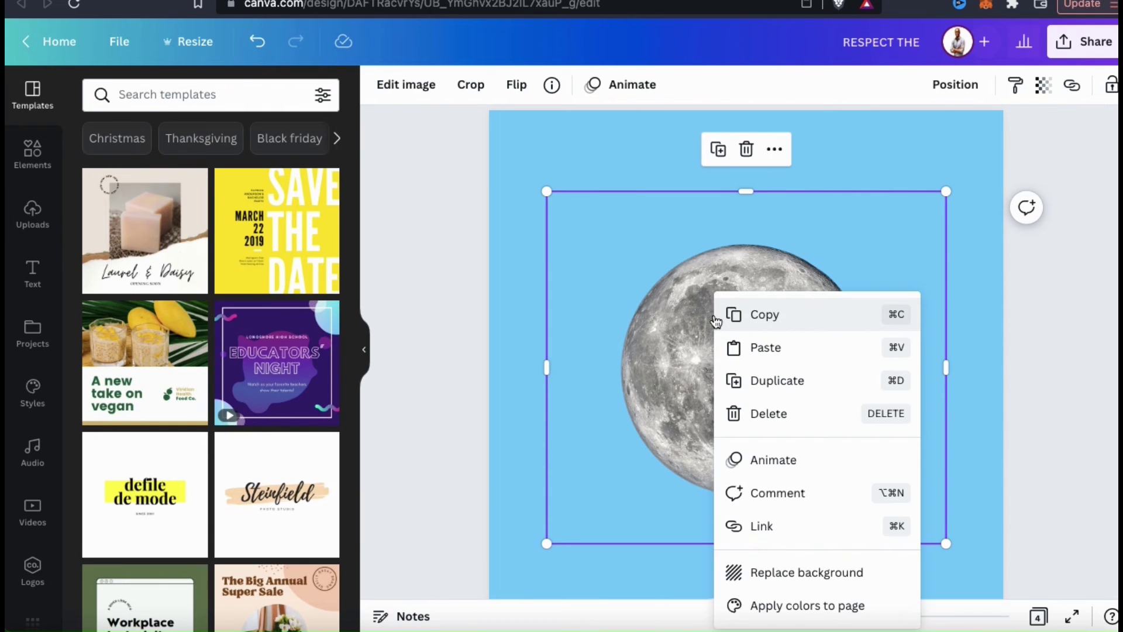
left_click(747, 347)
right_click(748, 346)
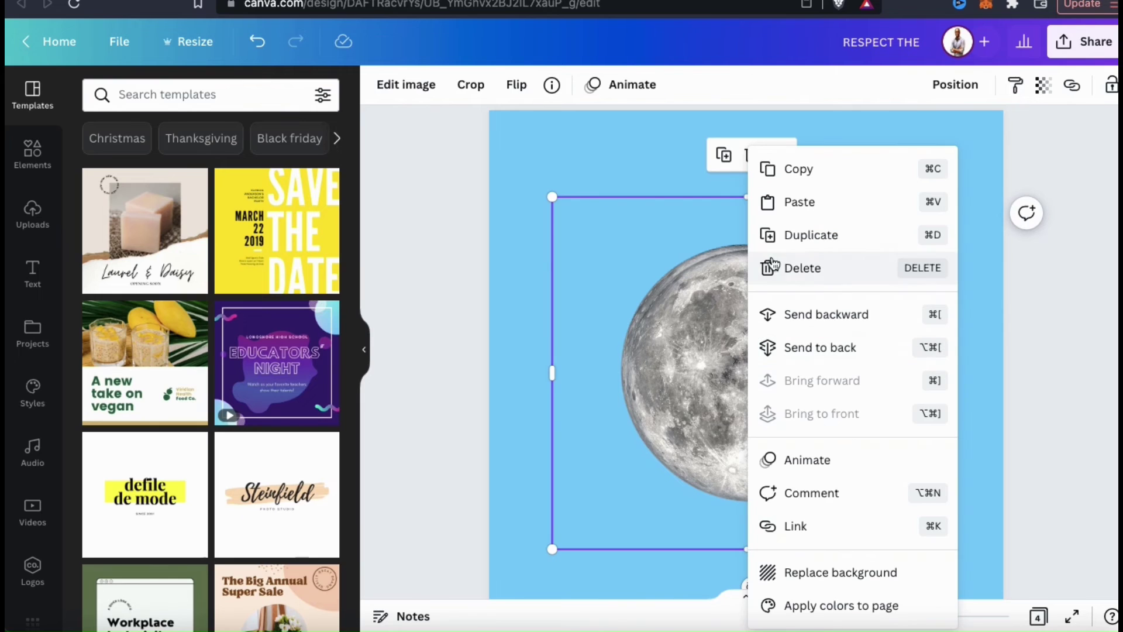
left_click(788, 235)
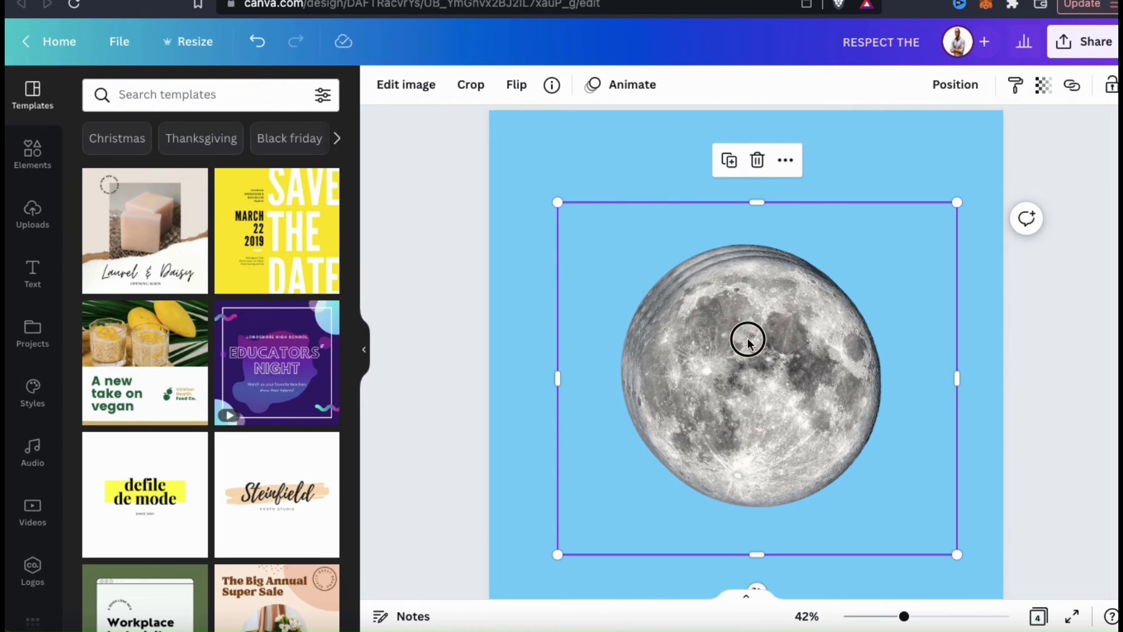
key("Delete")
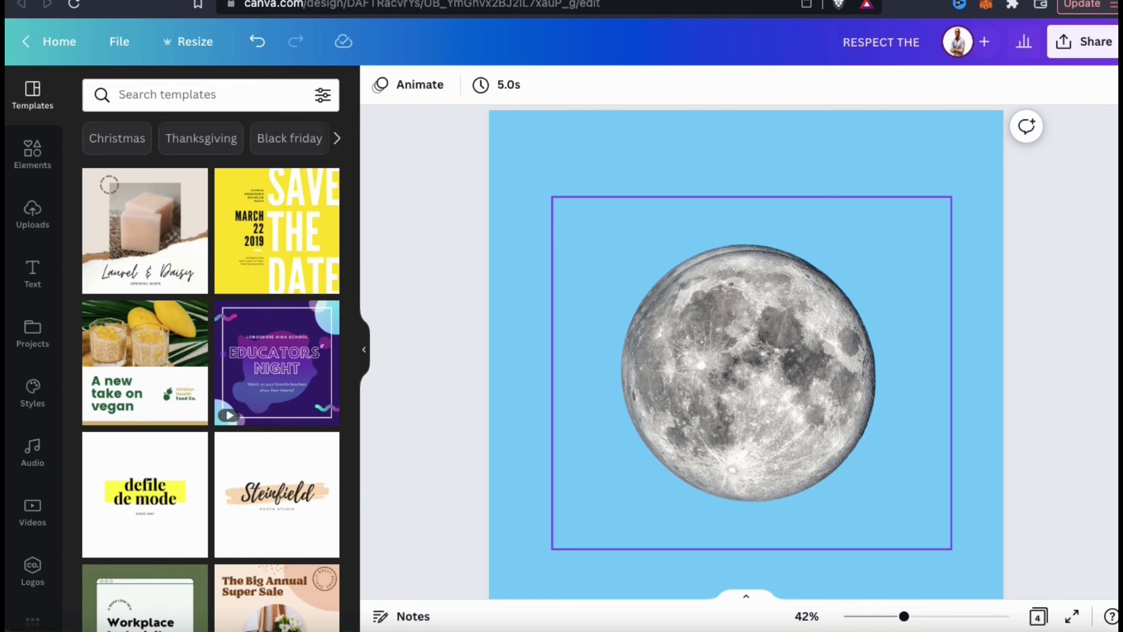
left_click(810, 322)
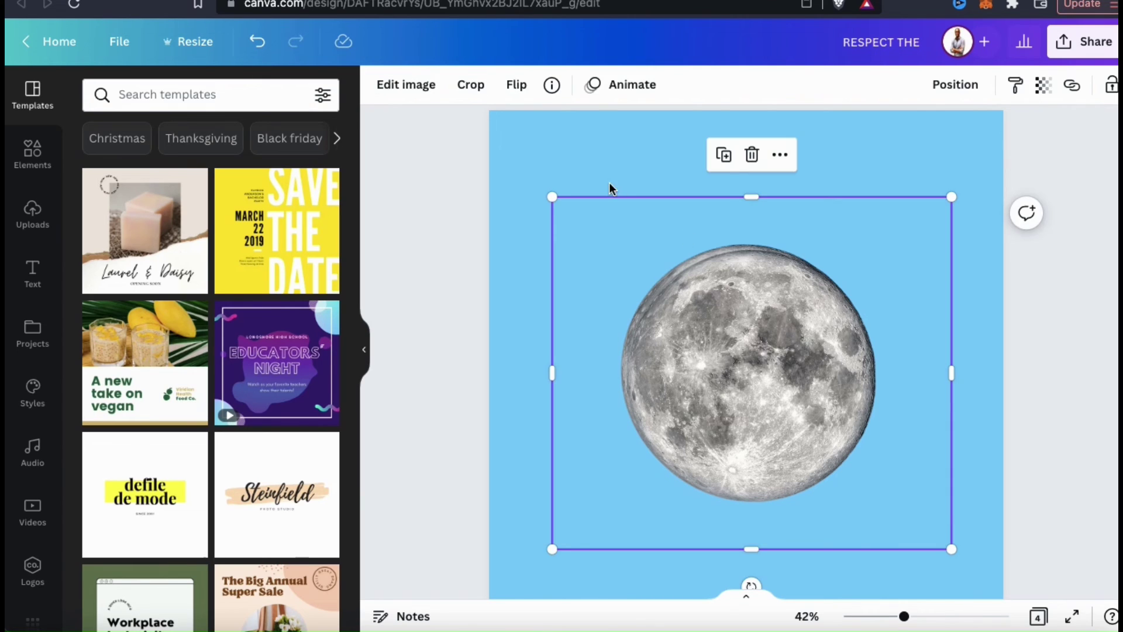
- Darken the top moon copy: brightness -100, contrast 100, saturation -100, shadows -100
left_click(404, 85)
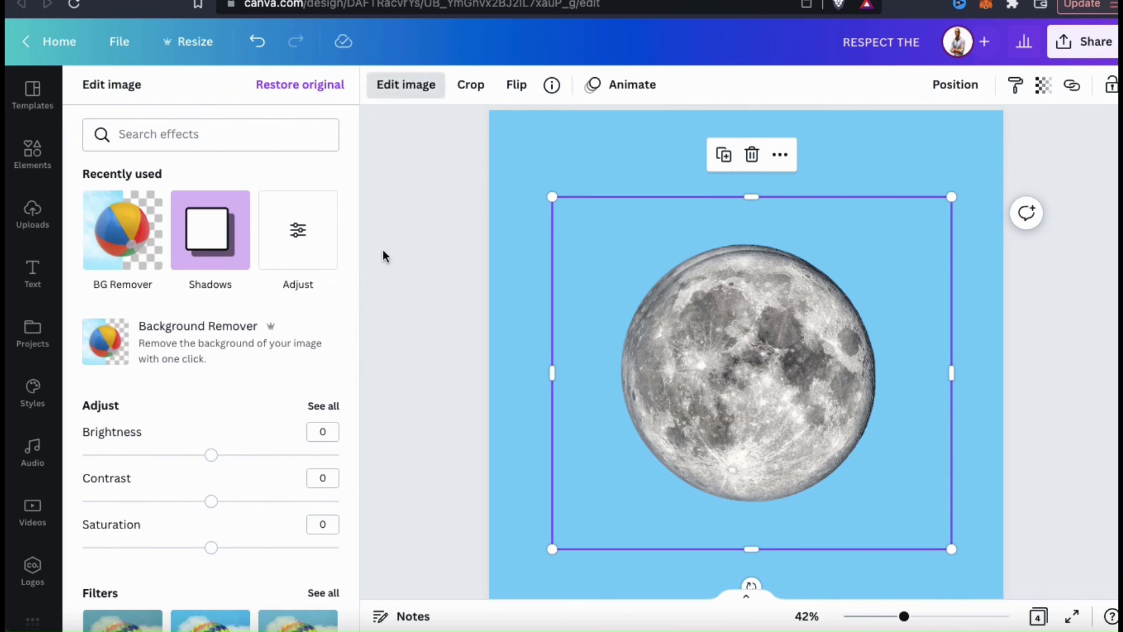
left_click(322, 406)
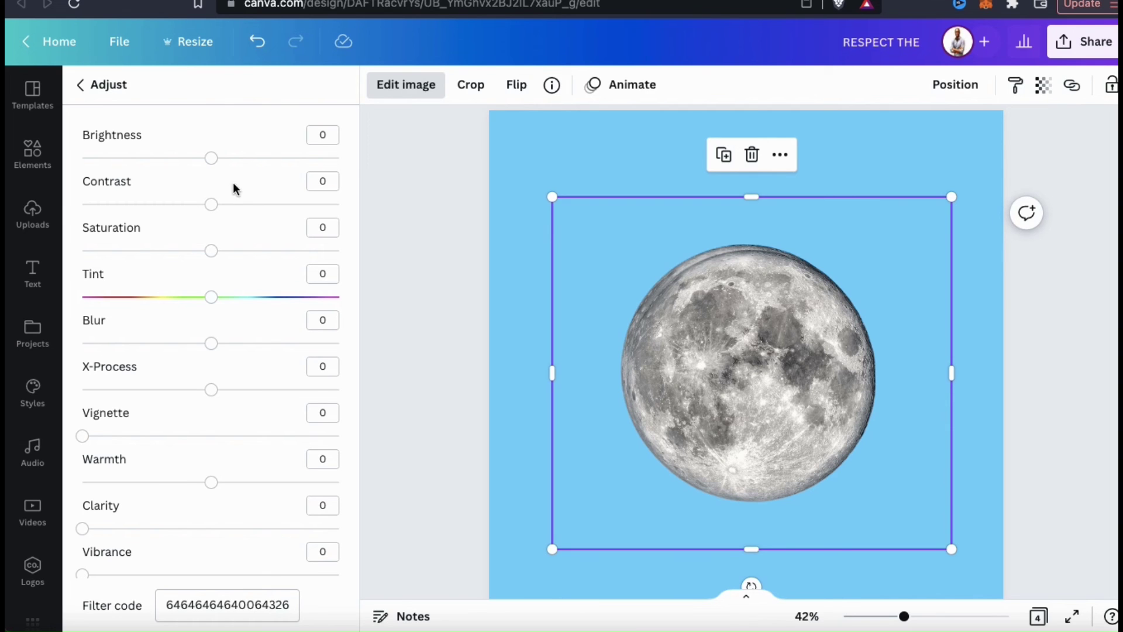
left_click_drag(213, 163, 47, 164)
left_click_drag(215, 209, 345, 210)
left_click_drag(212, 251, 66, 246)
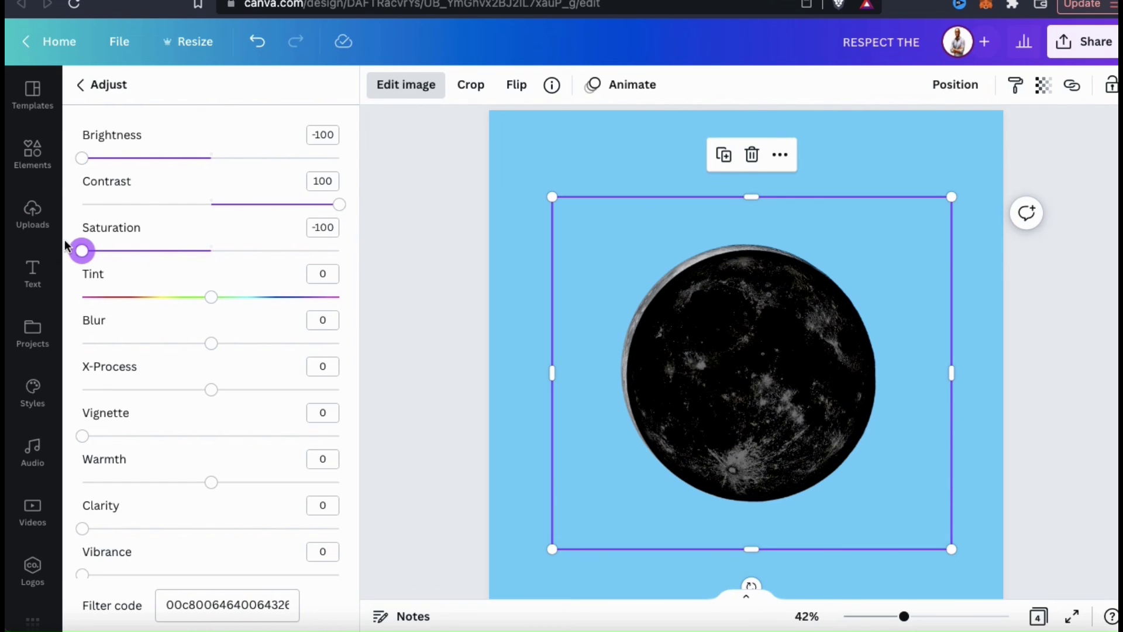
scroll(196, 344, "down", 3)
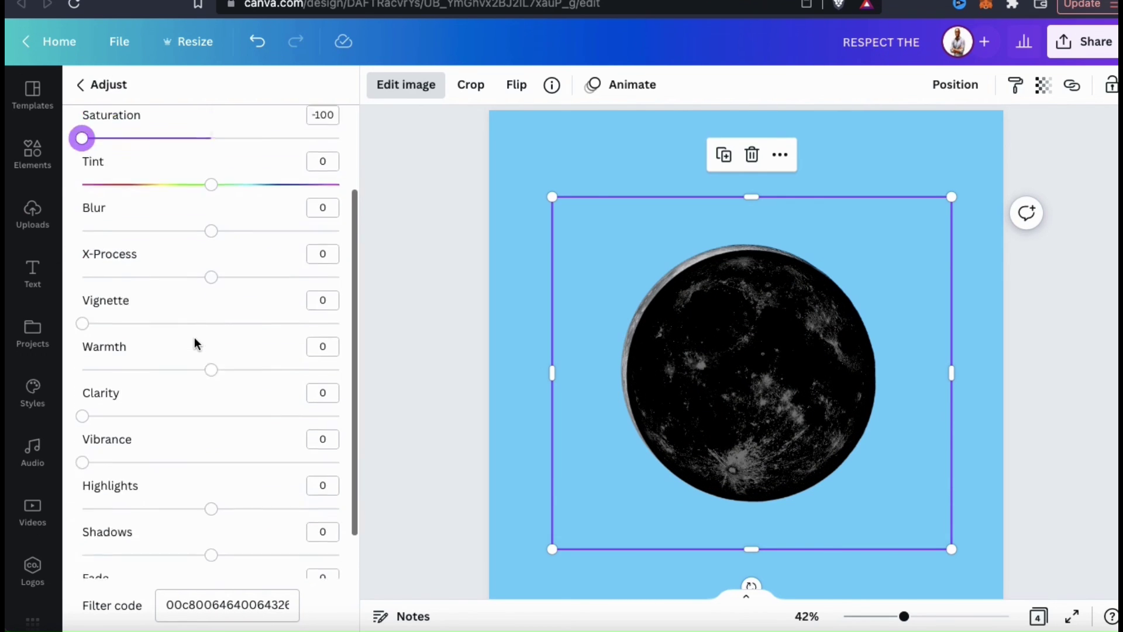
left_click_drag(215, 511, 52, 494)
scroll(235, 443, "up", 3)
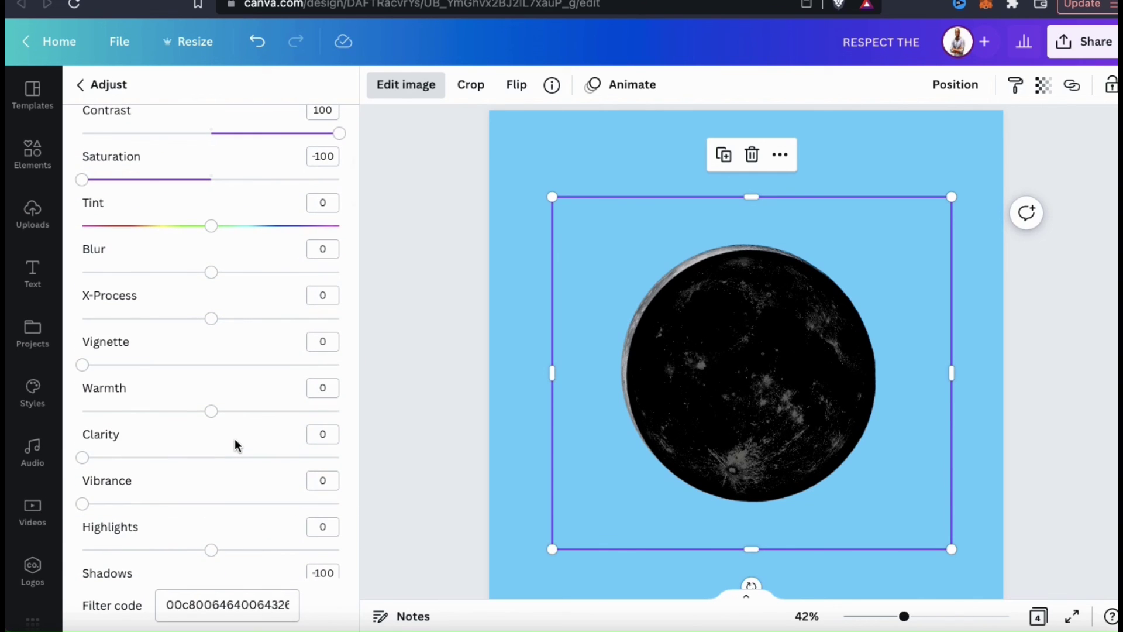
left_click(959, 89)
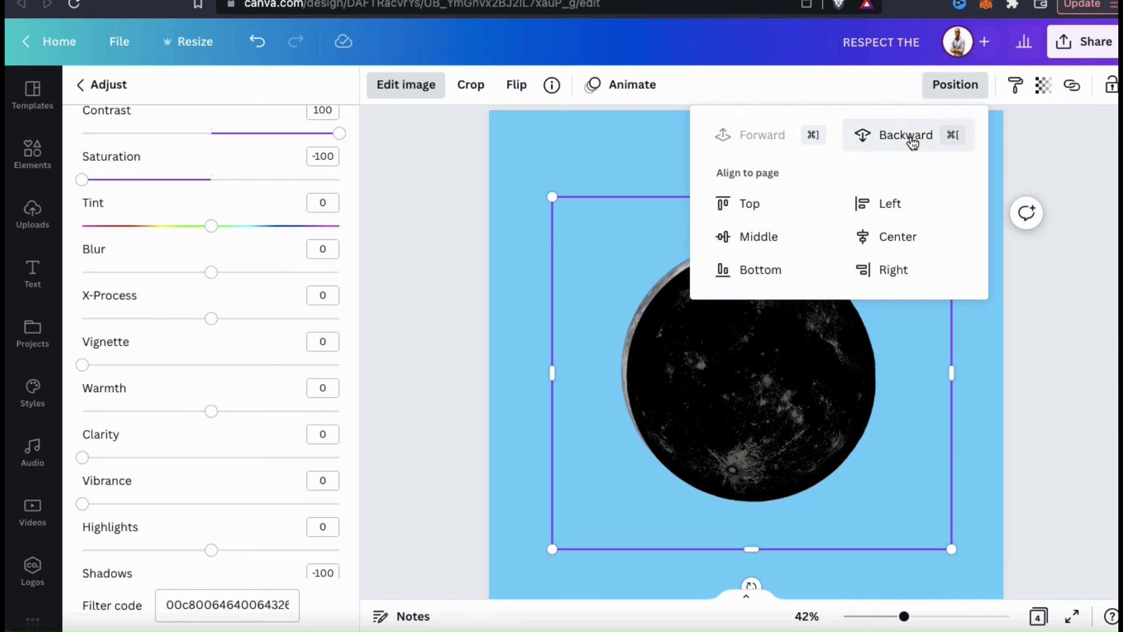
- Send the black moon copy backward and give it blur 26 and transparency 70
left_click(907, 135)
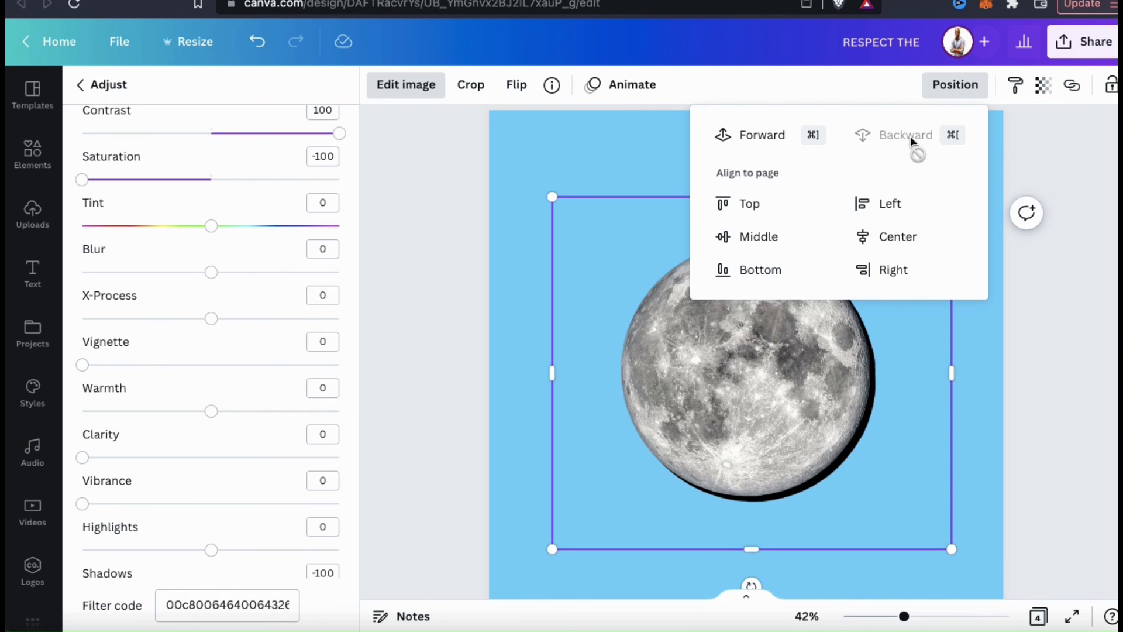
left_click(984, 319)
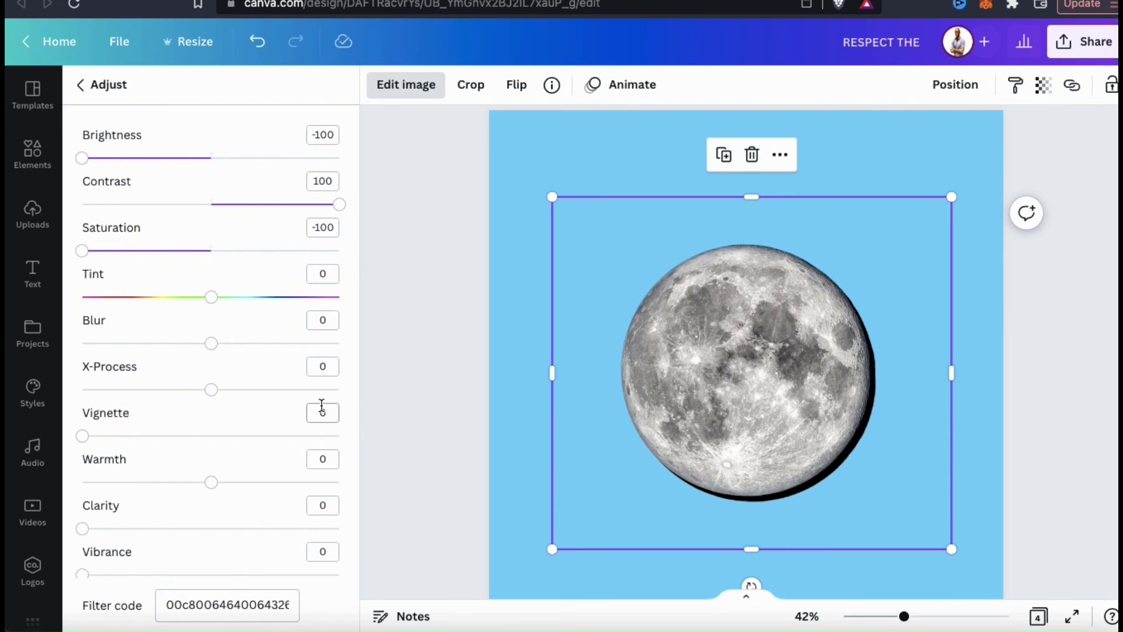
mouse_move(215, 348)
left_mouse_down()
mouse_move(251, 341)
mouse_move(221, 342)
left_mouse_up()
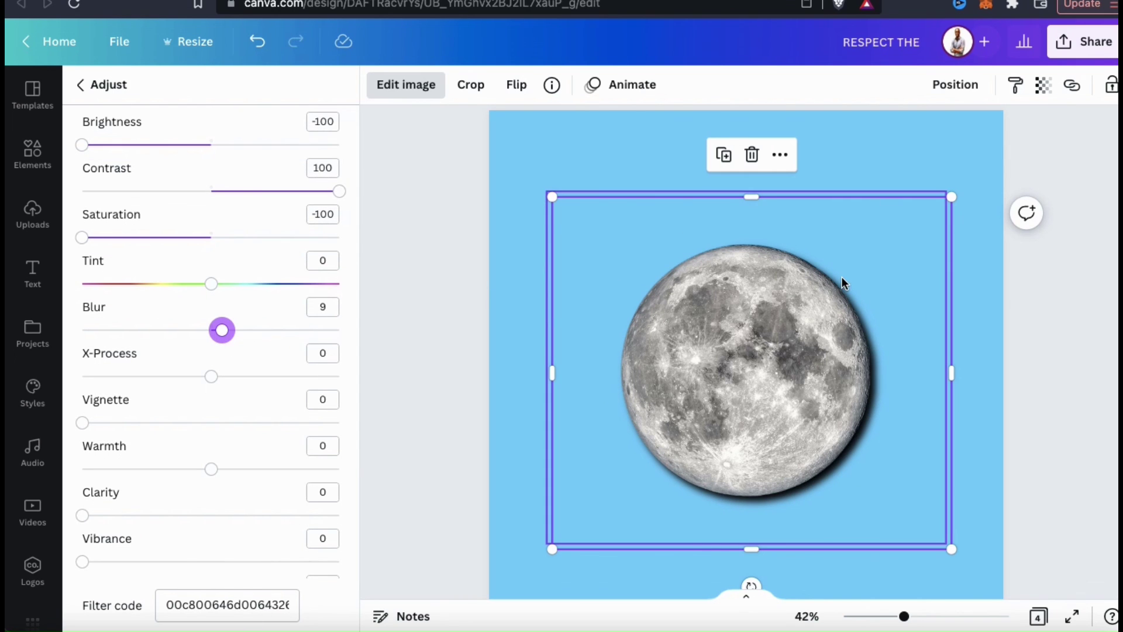
left_click(1044, 86)
left_click_drag(1037, 155, 989, 161)
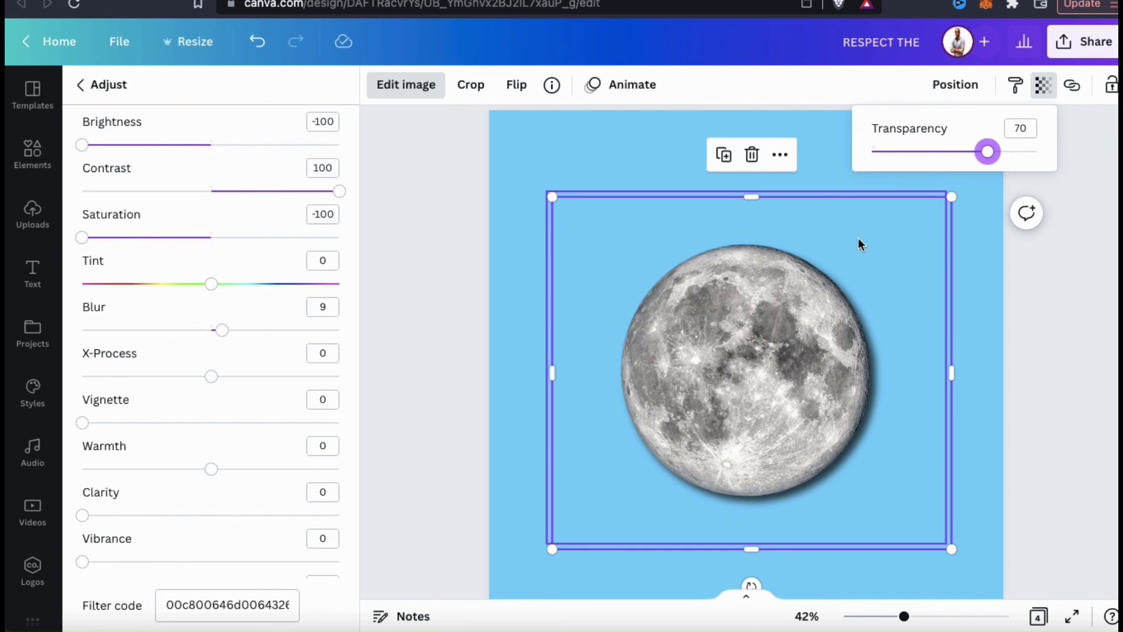
left_click_drag(221, 343, 244, 349)
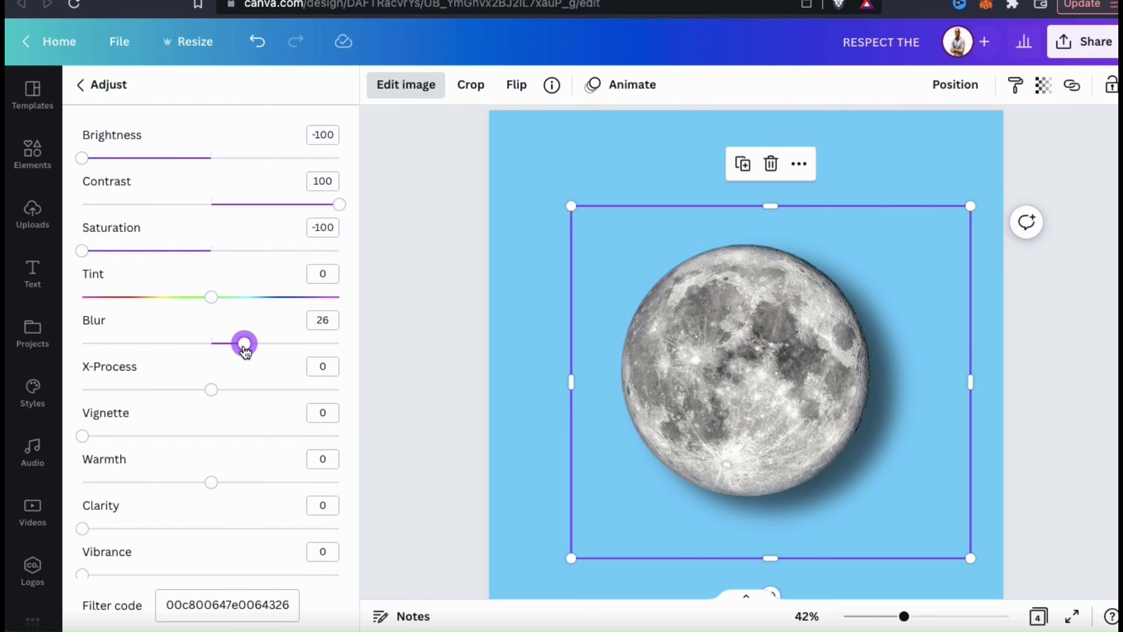
left_click(529, 305)
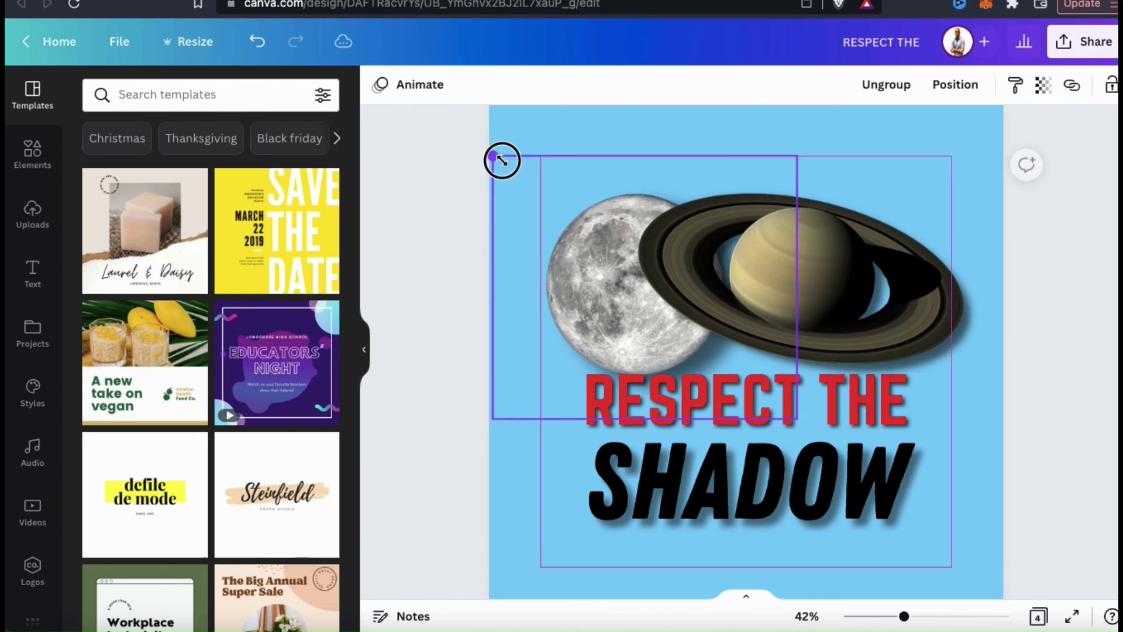
- Resize the moon and Saturn group, move the moon up and nudge Saturn slightly down
left_click_drag(502, 158, 506, 167)
left_click(536, 269)
left_click_drag(537, 268, 535, 251)
mouse_move(834, 312)
left_mouse_down()
mouse_move(833, 326)
mouse_move(830, 316)
left_mouse_up()
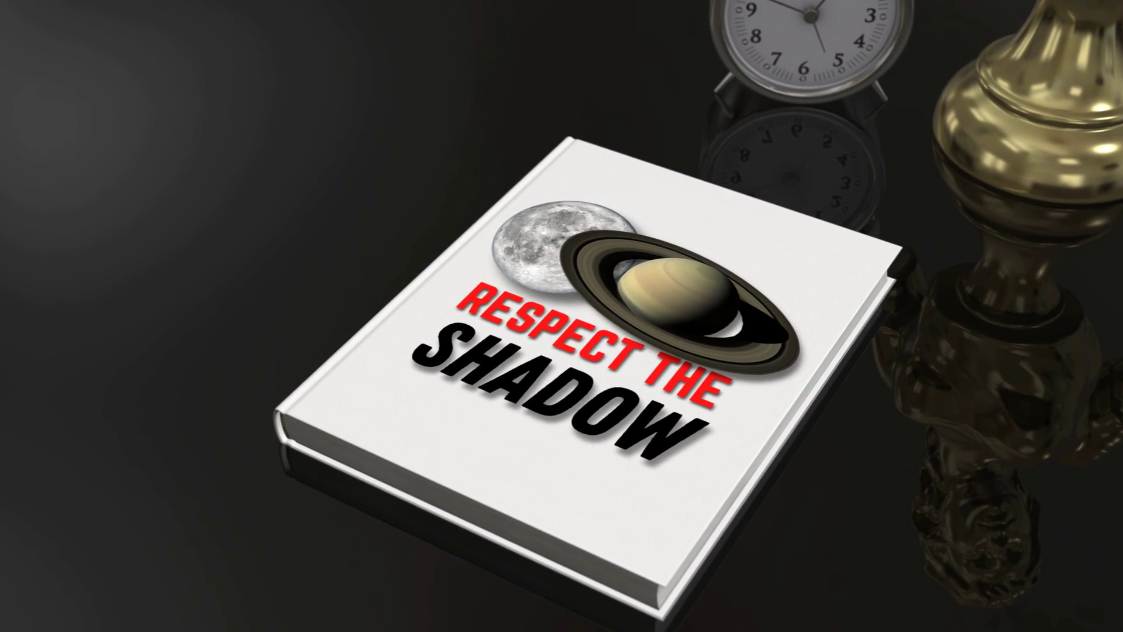